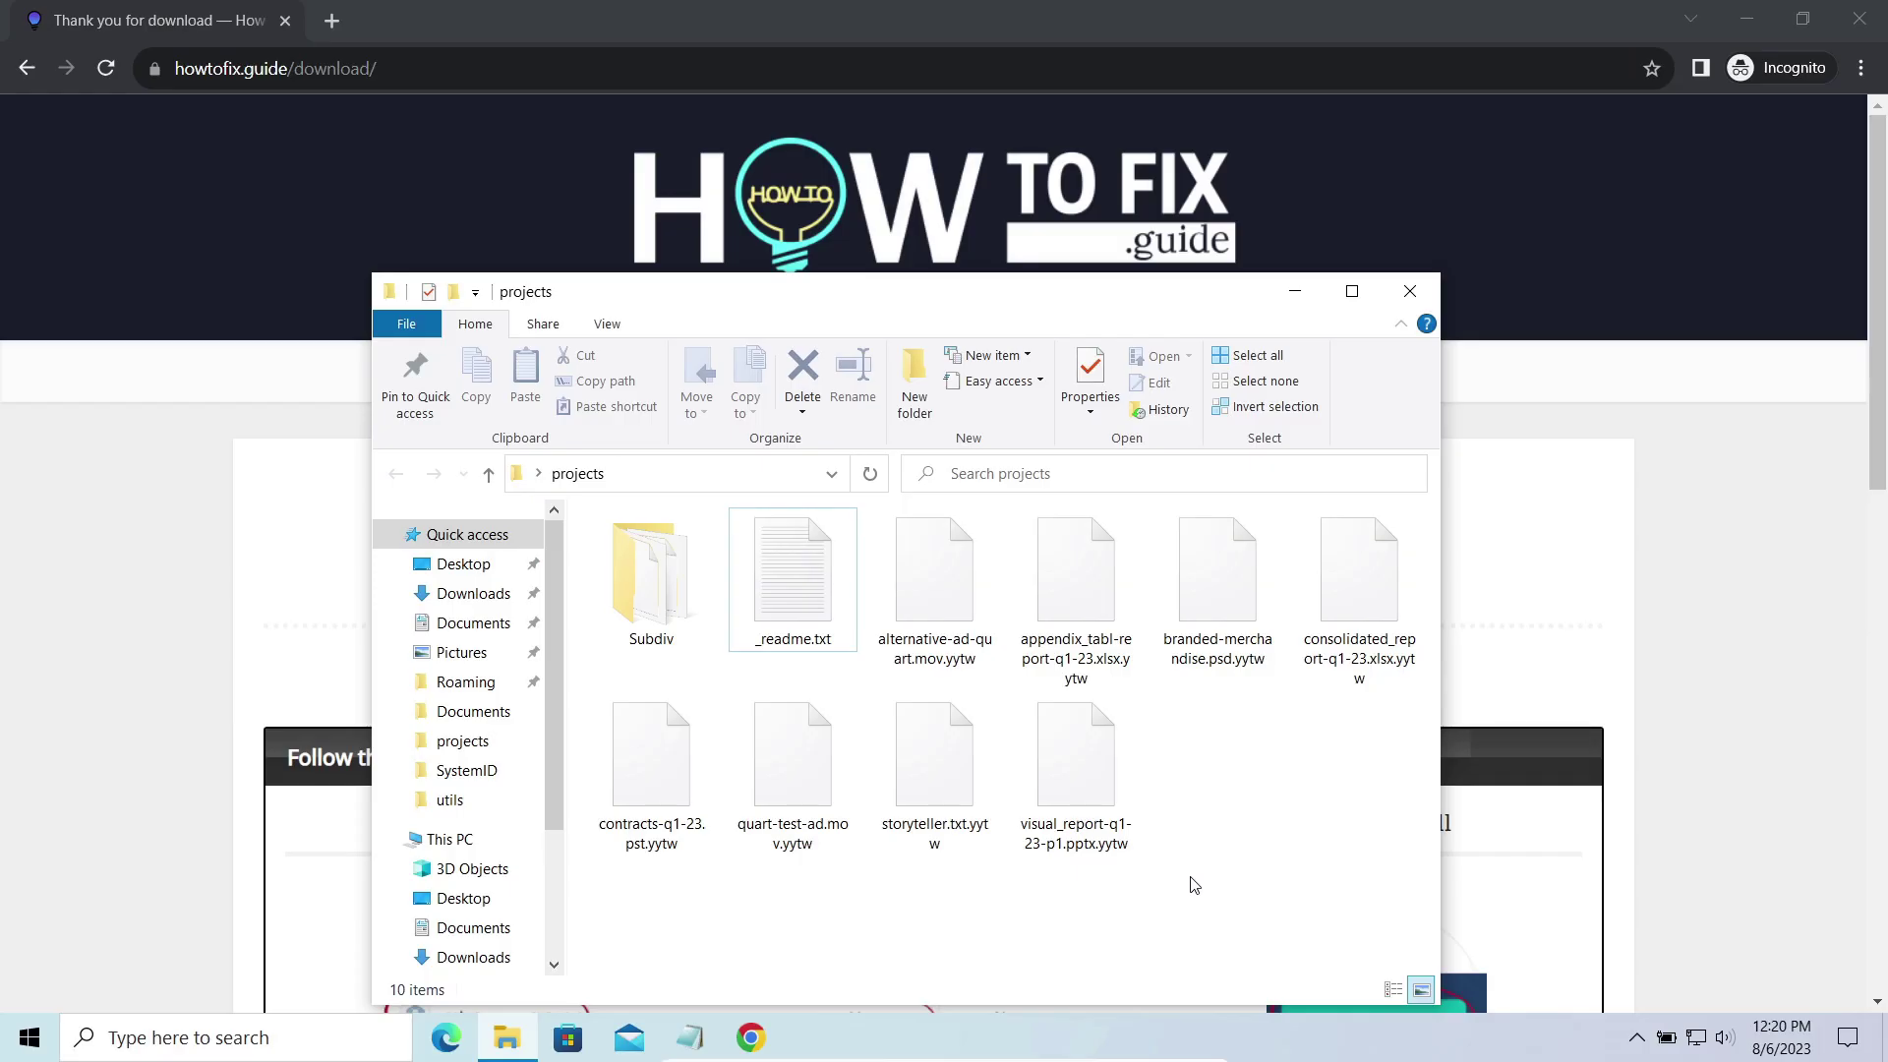
Open and dismiss the _readme.txt ransom note, then return to the HowToFix.guide thank-you page.
key(Return)
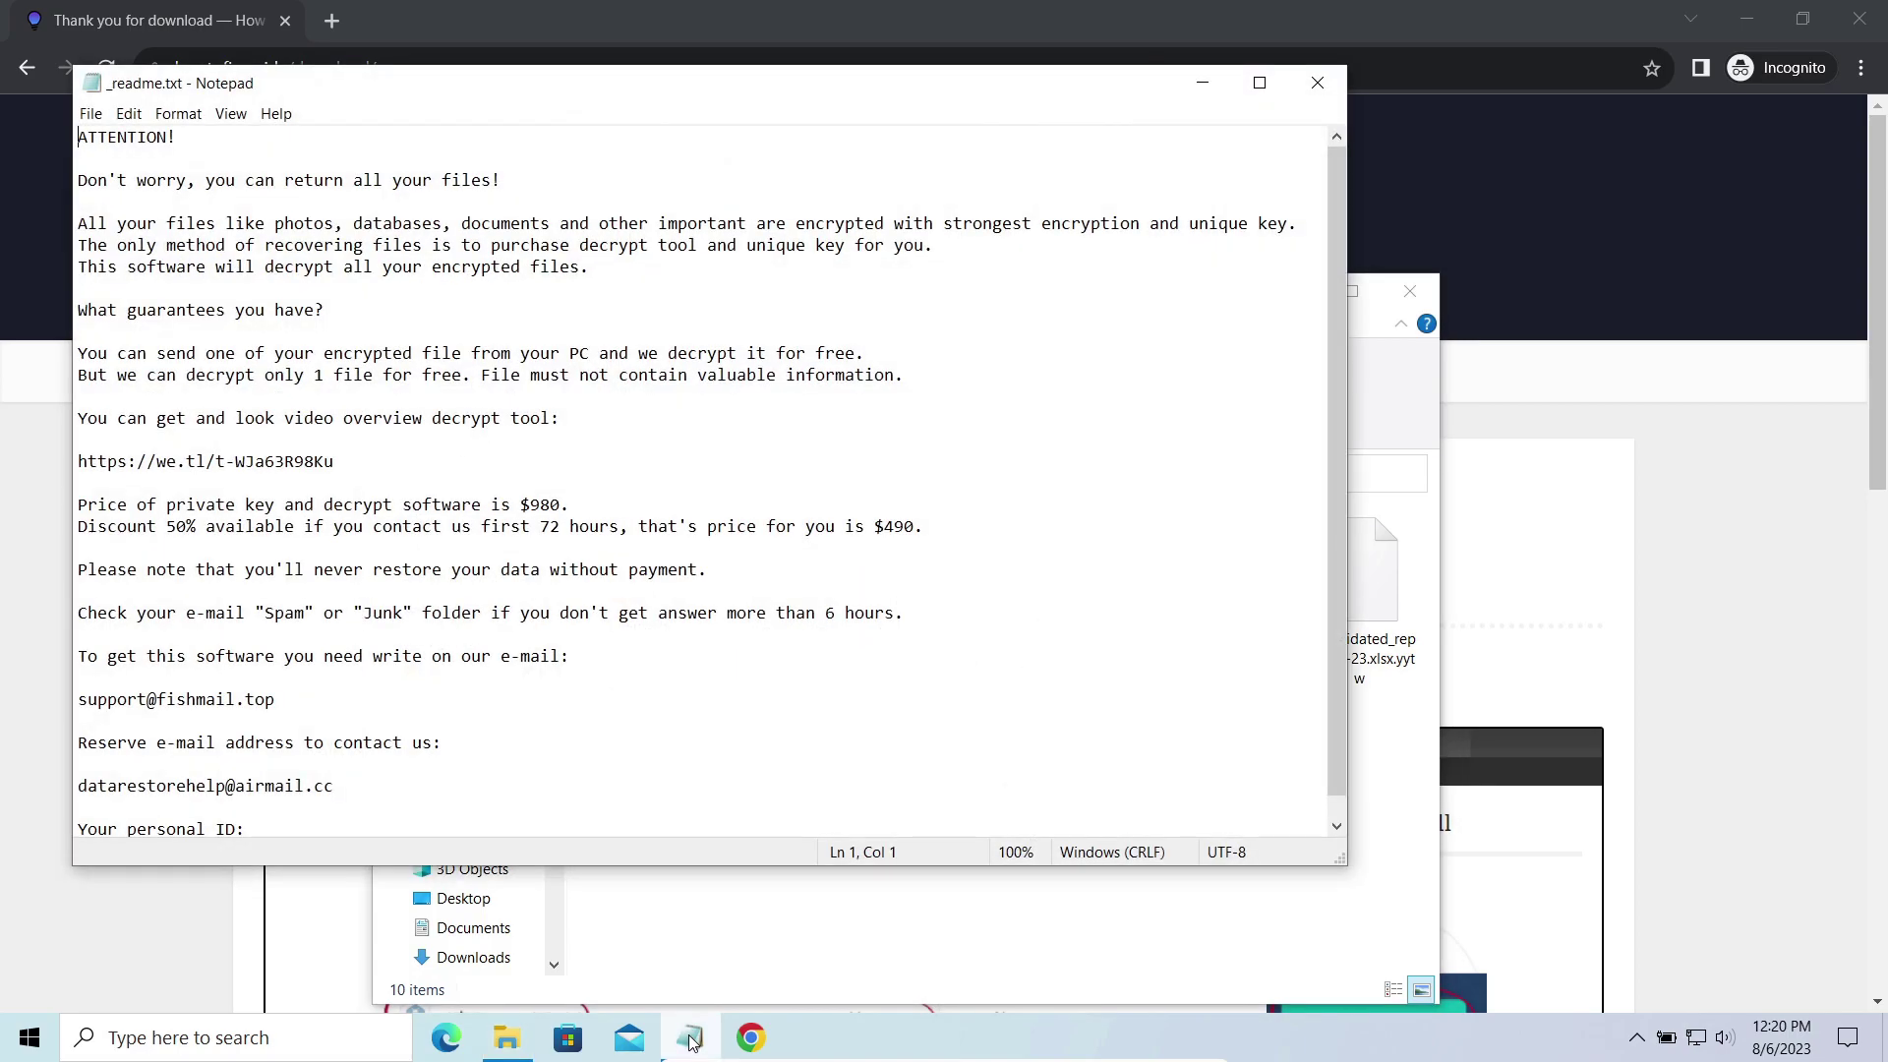
click(691, 1041)
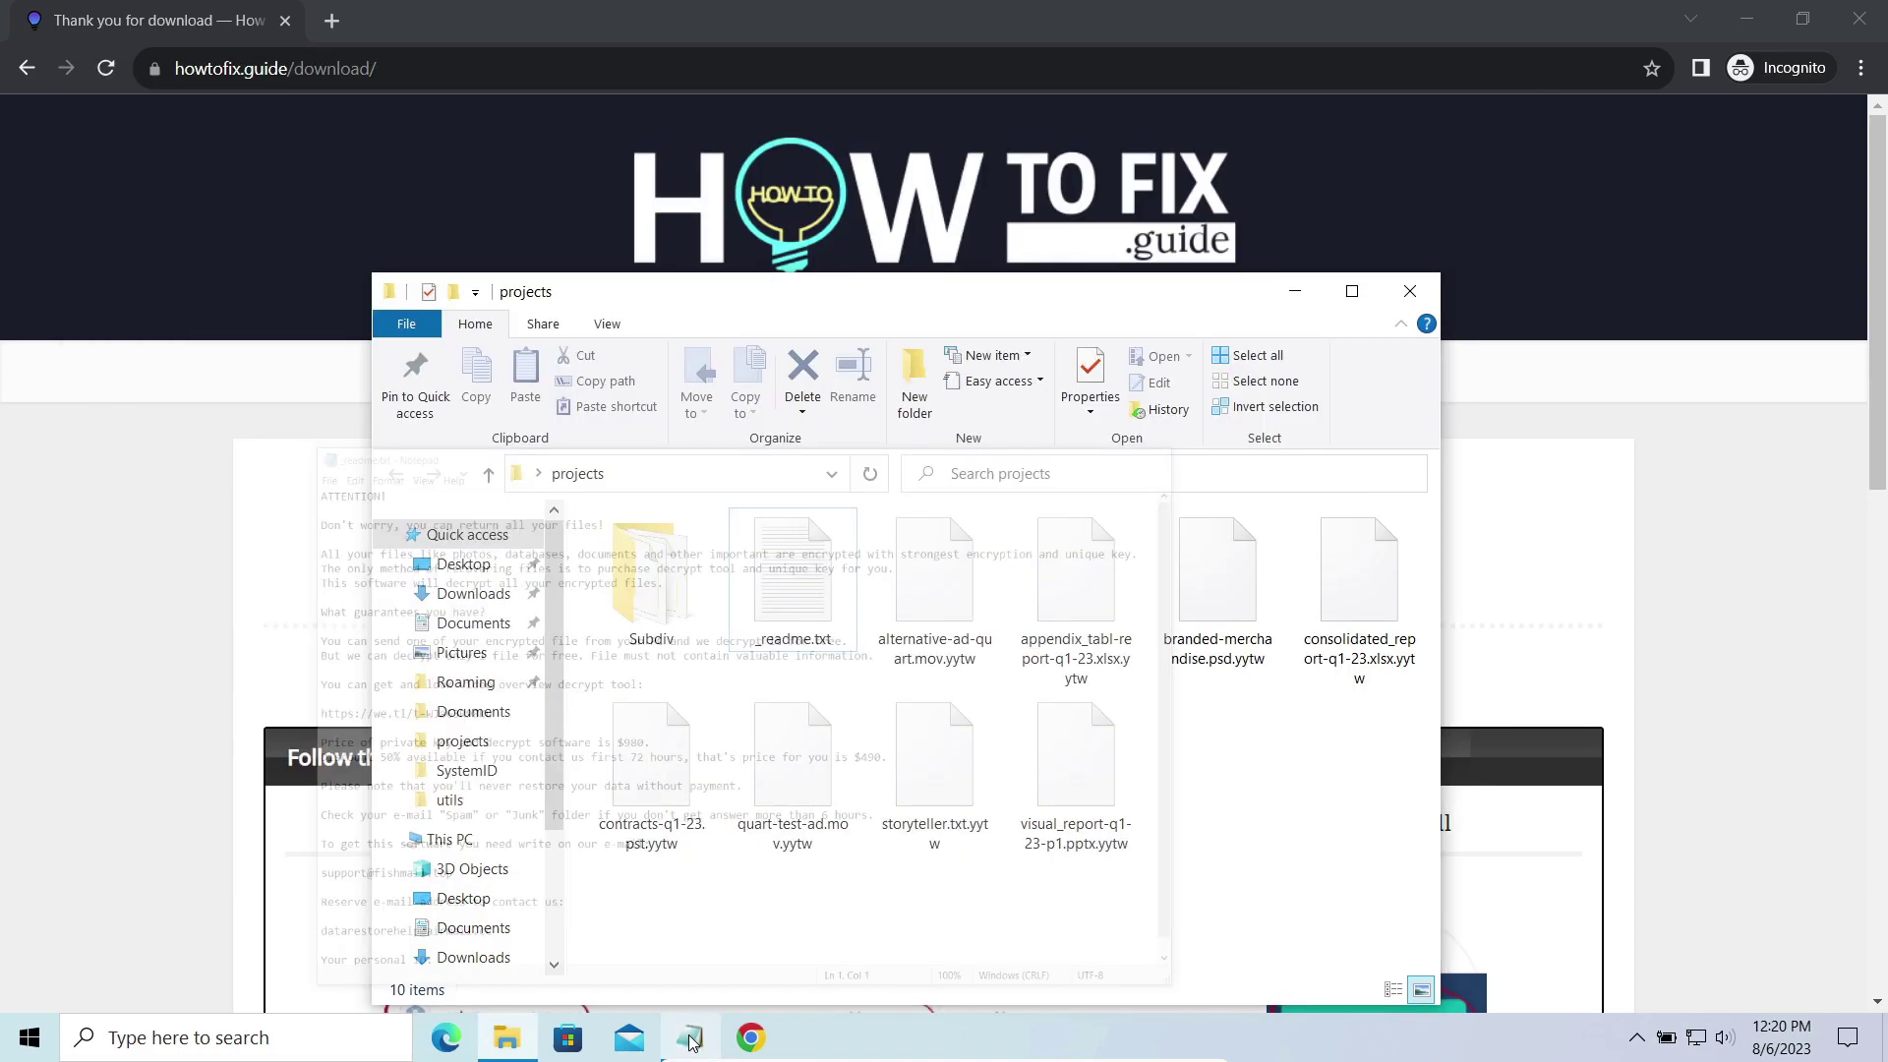
drag(622, 929, 1084, 753)
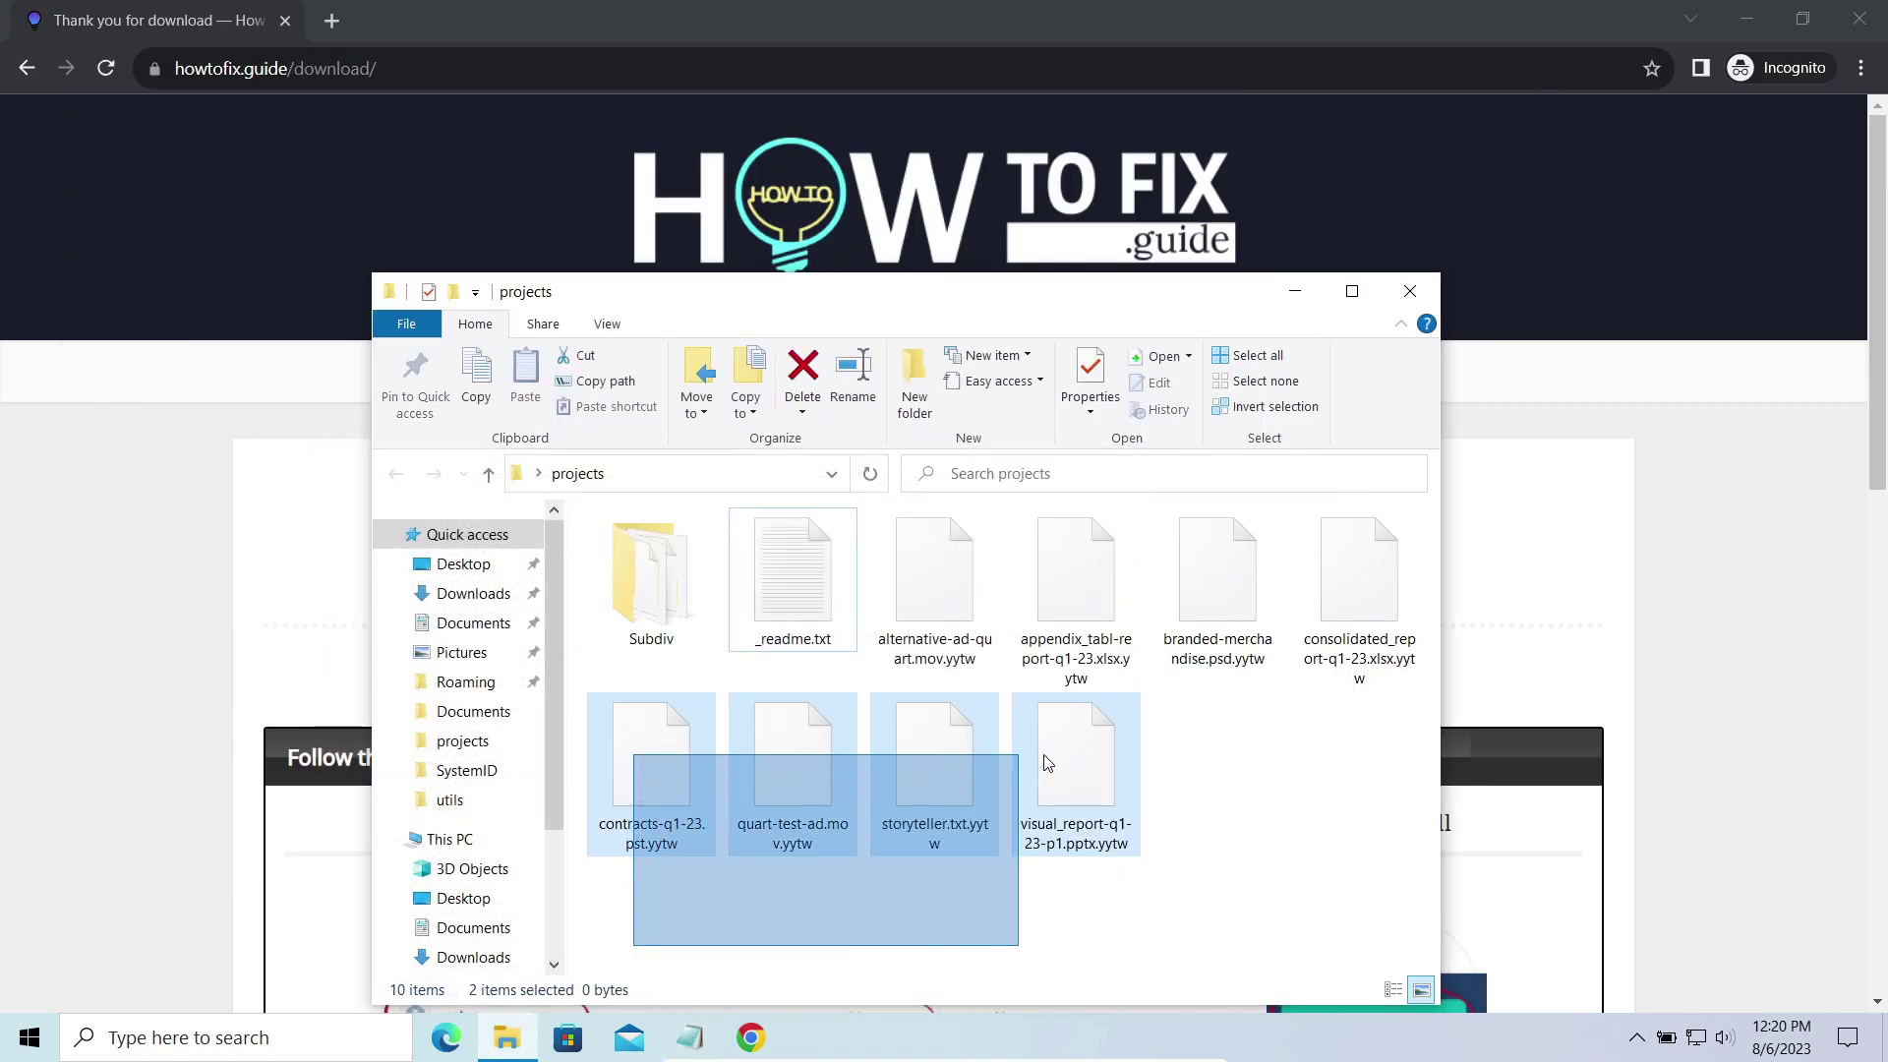
click(1327, 808)
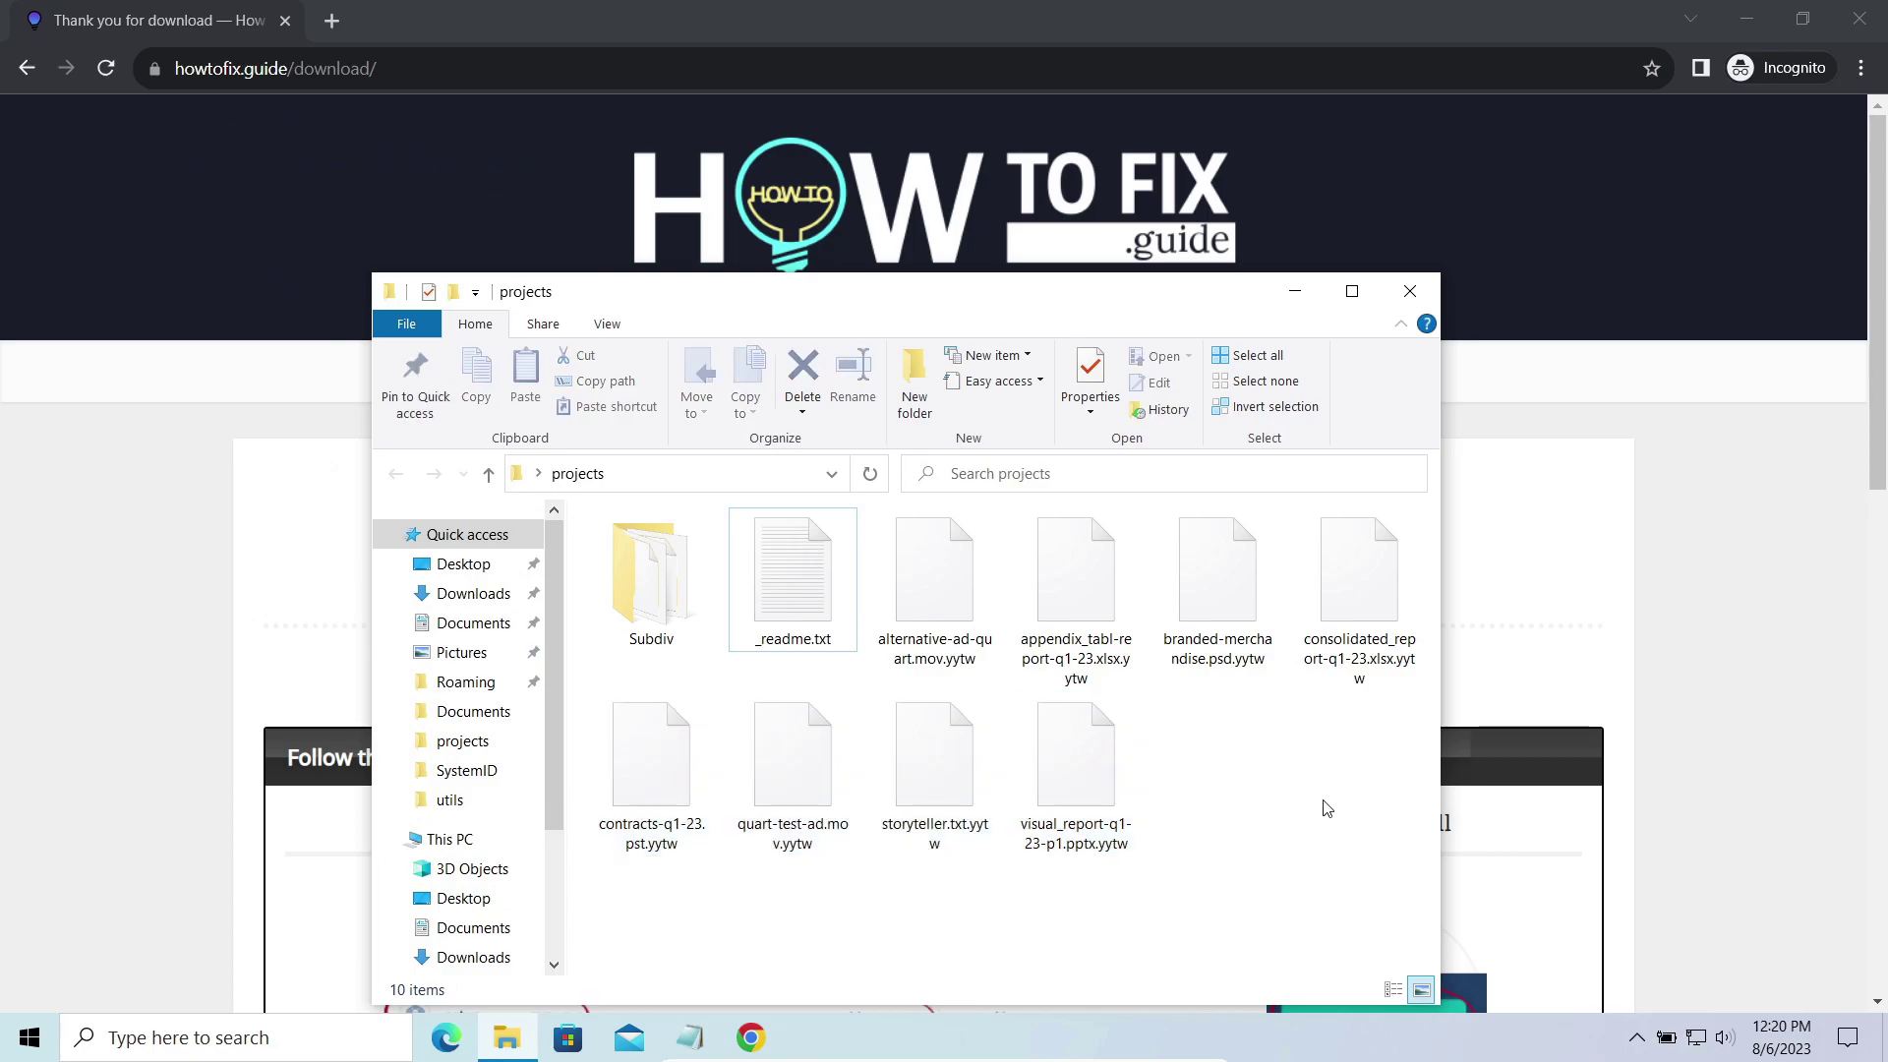
click(1484, 591)
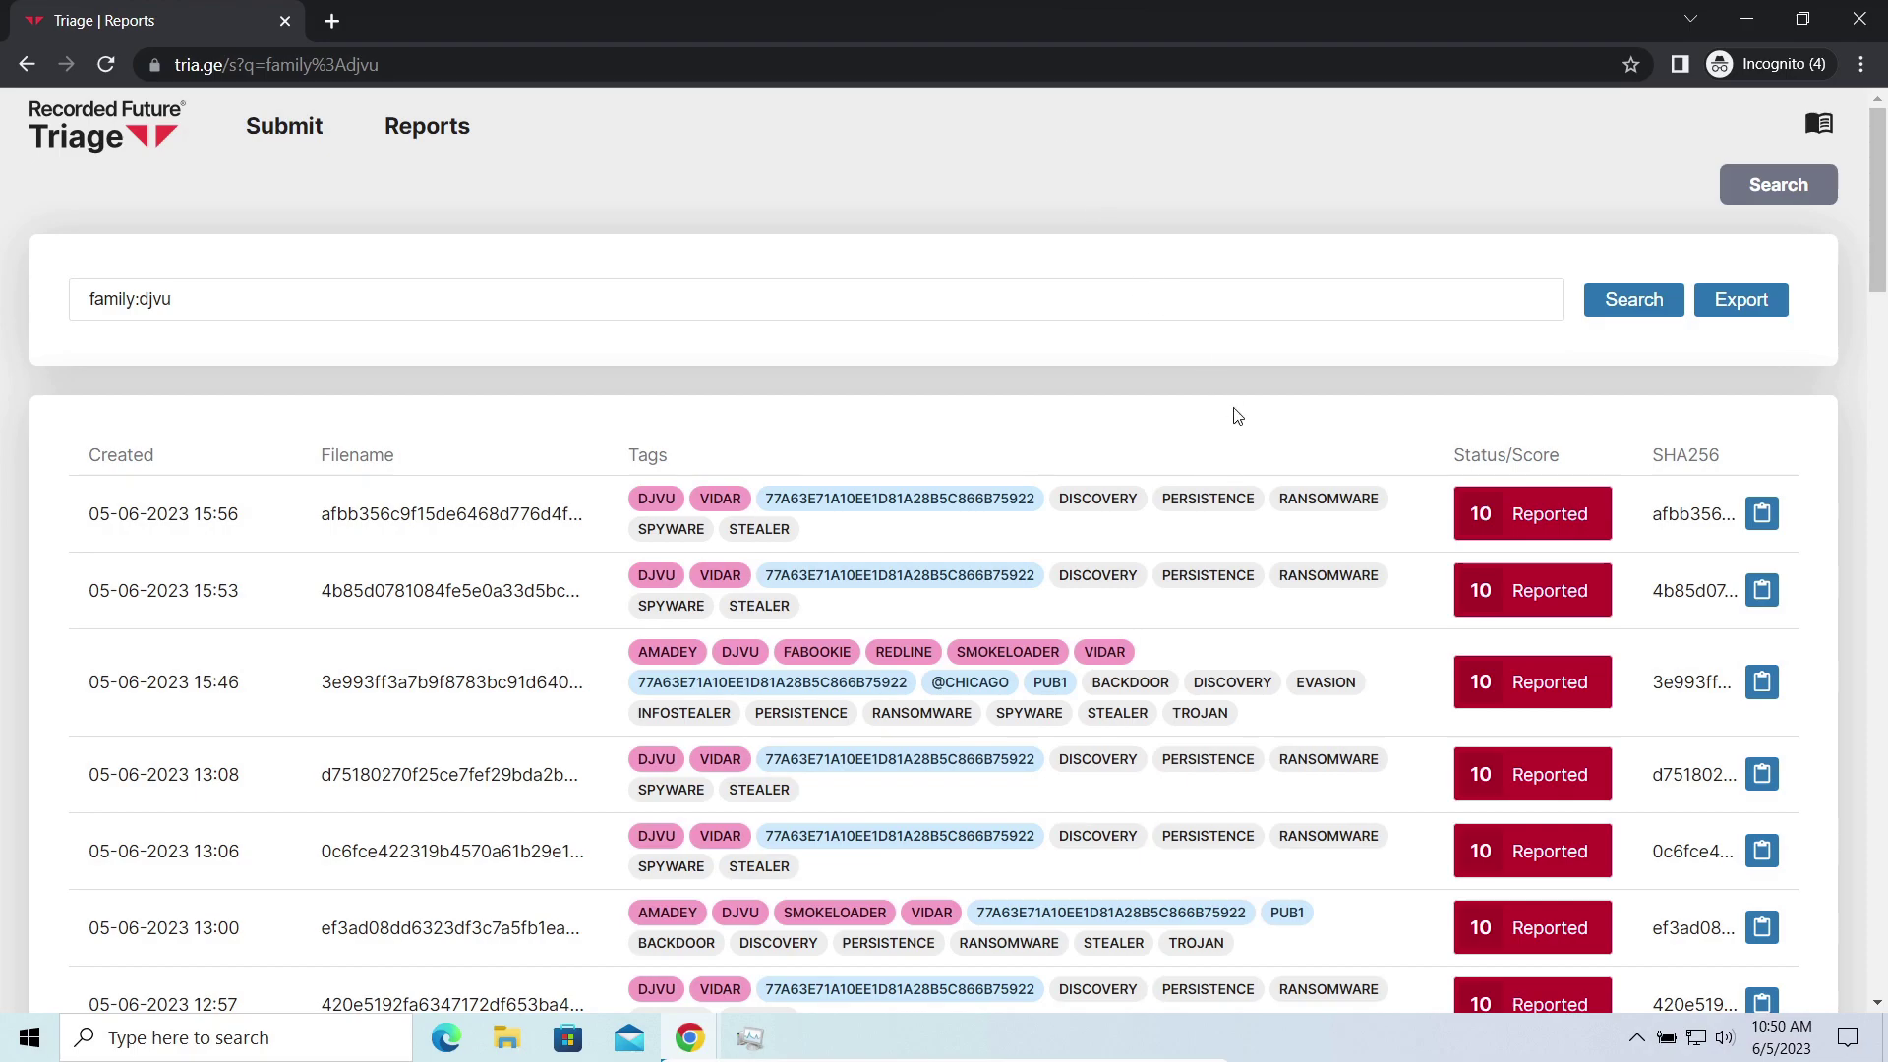
scroll(1238, 416, down, 3)
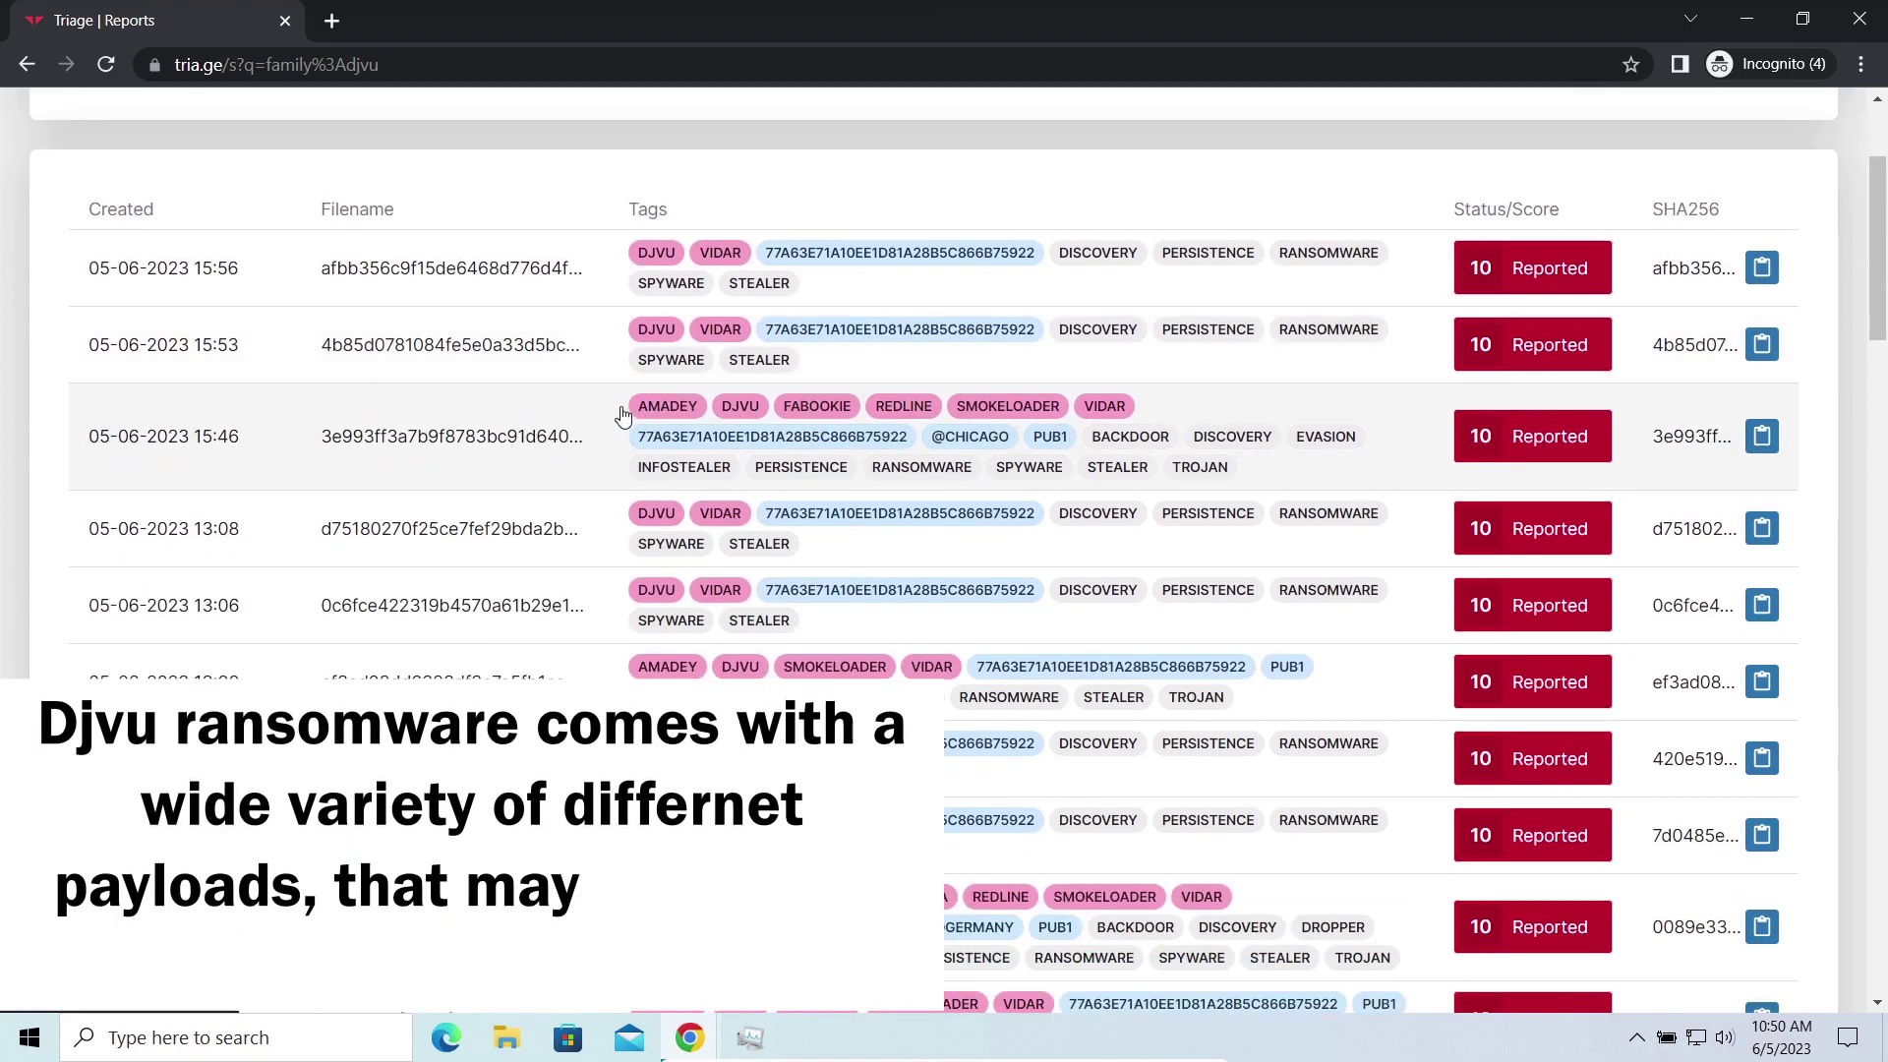
scroll(1110, 447, down, 3)
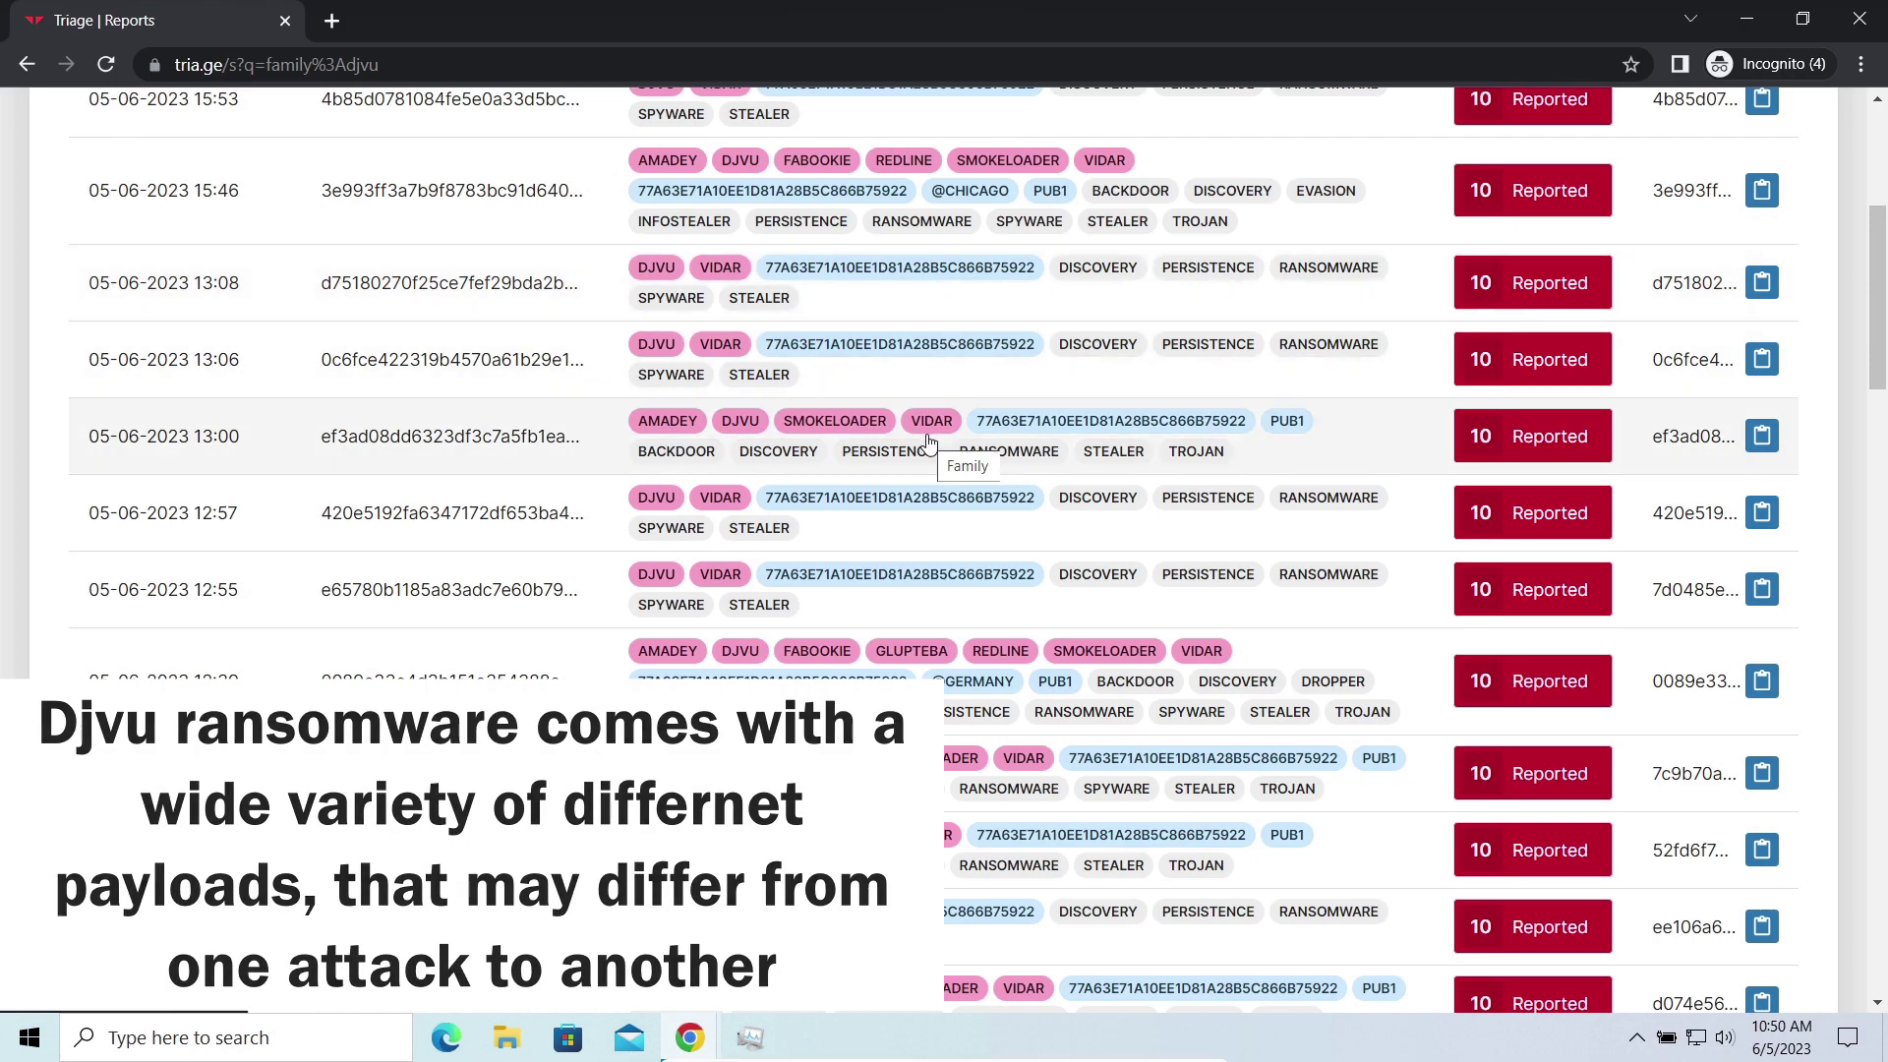
scroll(928, 445, down, 5)
scroll(924, 444, down, 1)
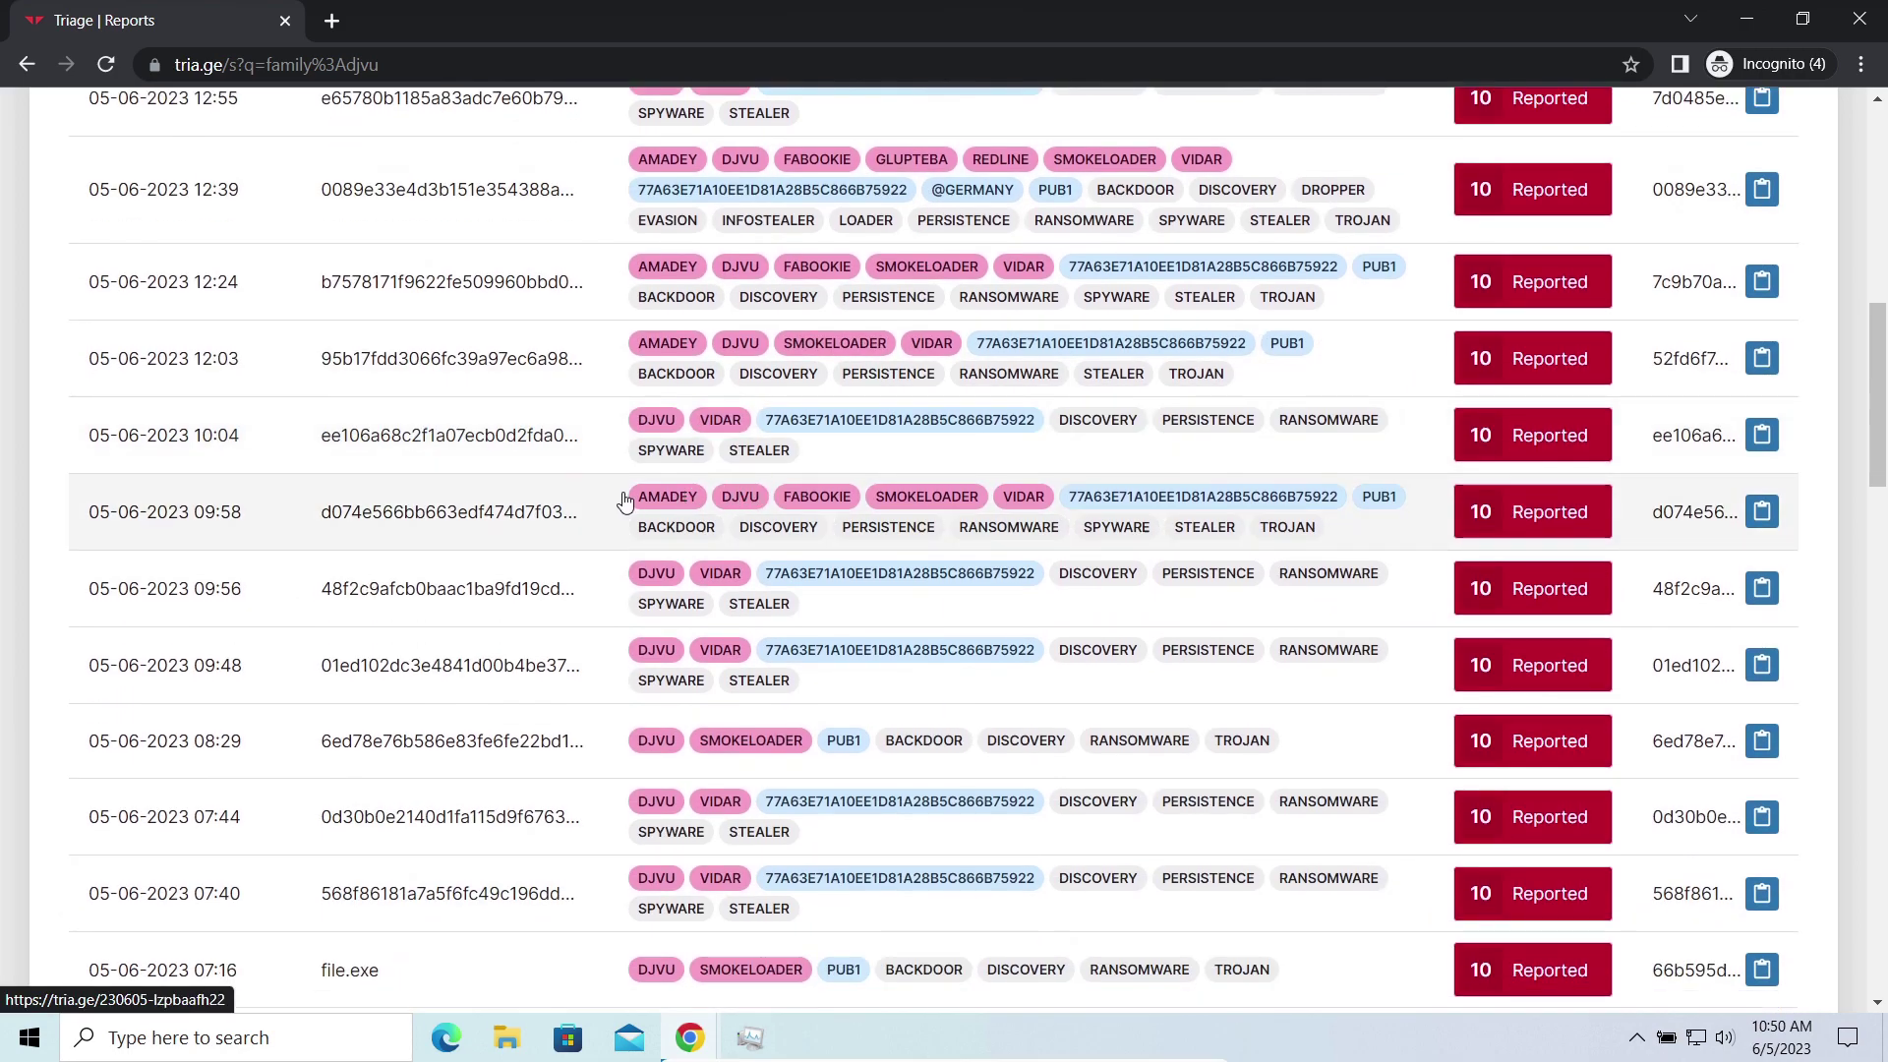
scroll(1269, 600, down, 3)
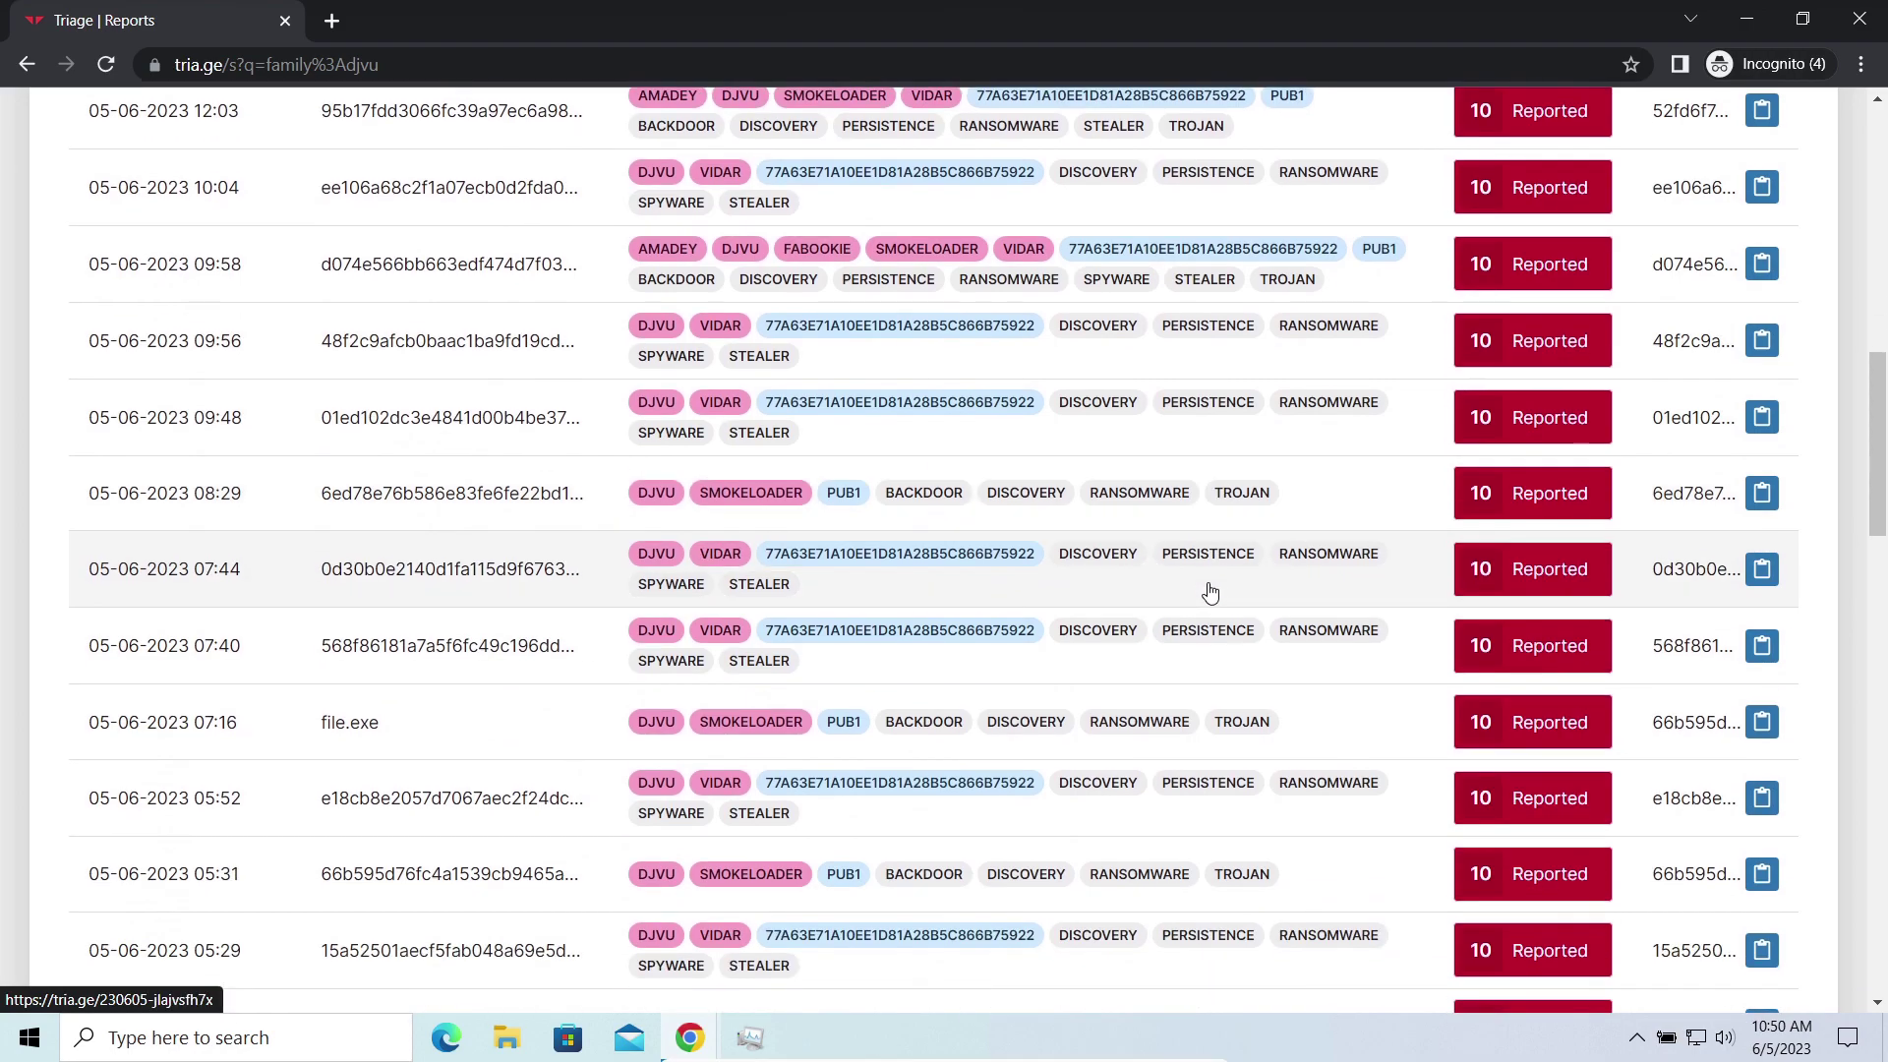
scroll(1204, 591, down, 2)
scroll(1204, 591, down, 3)
scroll(1082, 531, down, 1)
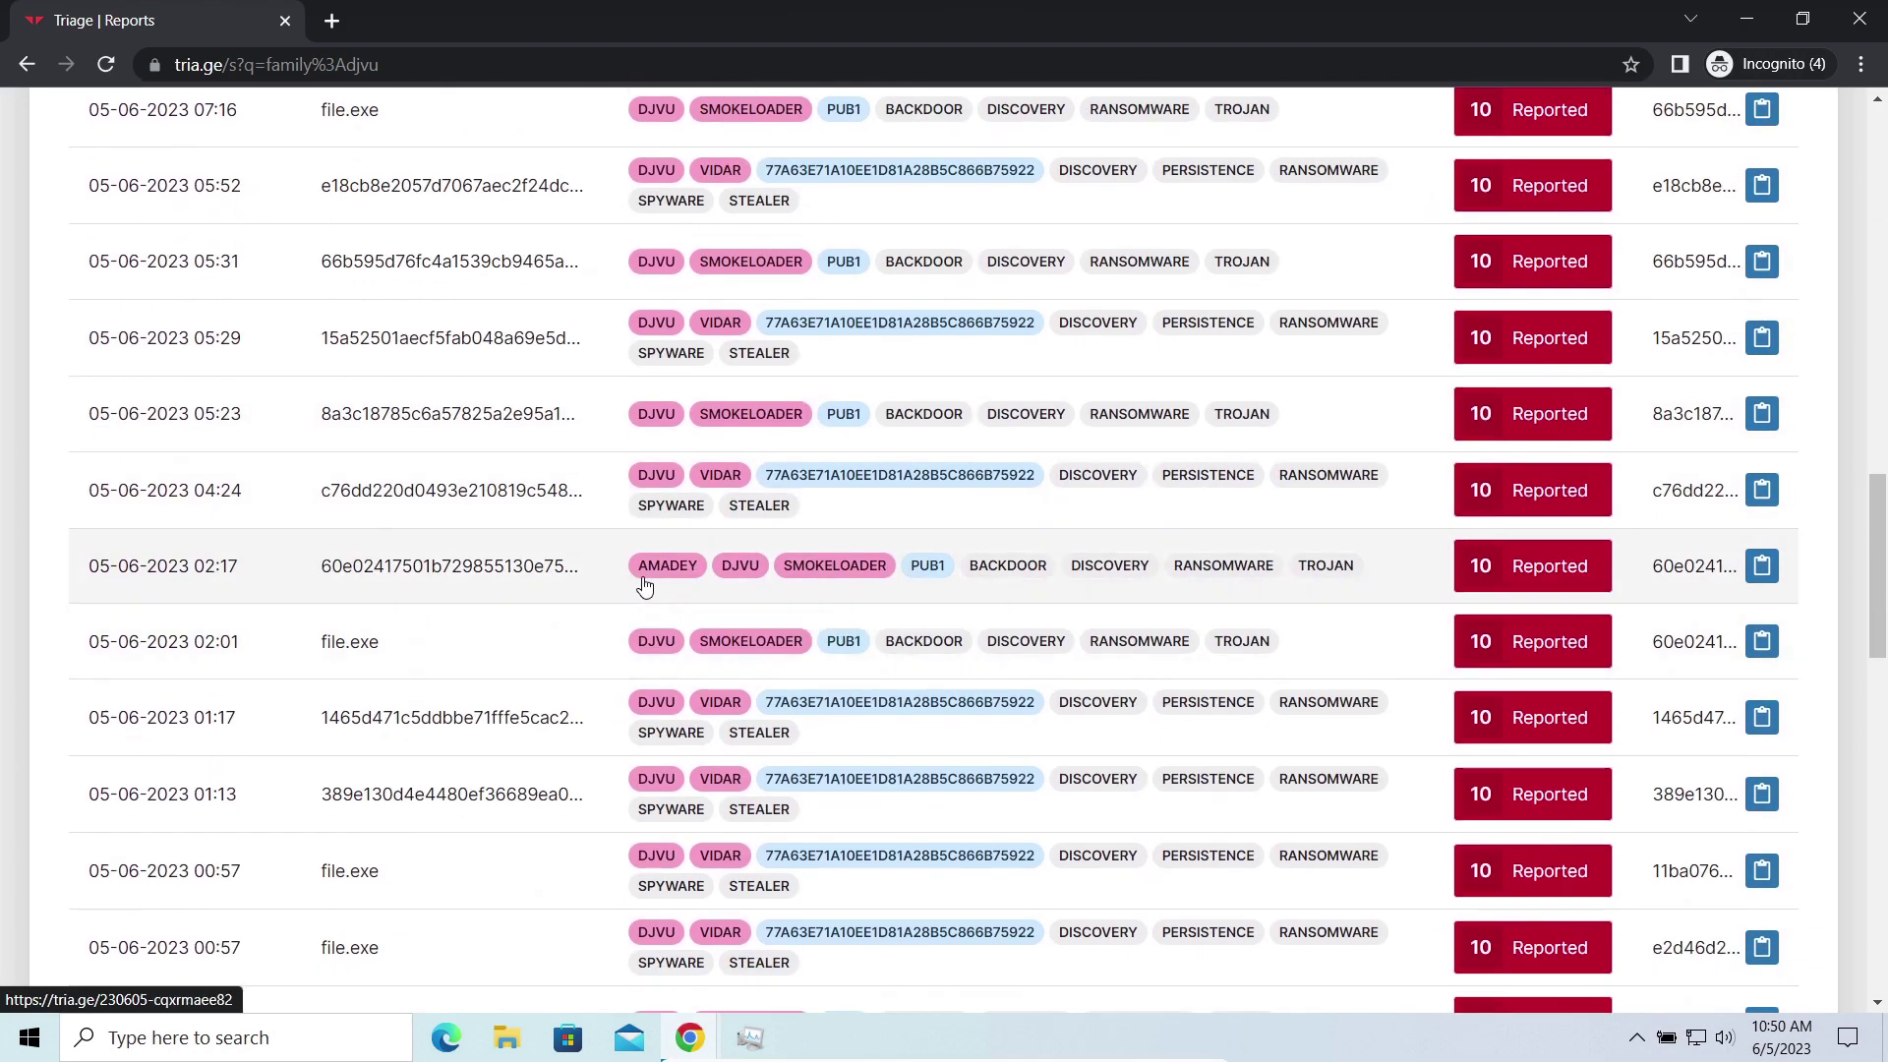
scroll(974, 661, down, 3)
scroll(965, 662, down, 1)
scroll(966, 654, down, 2)
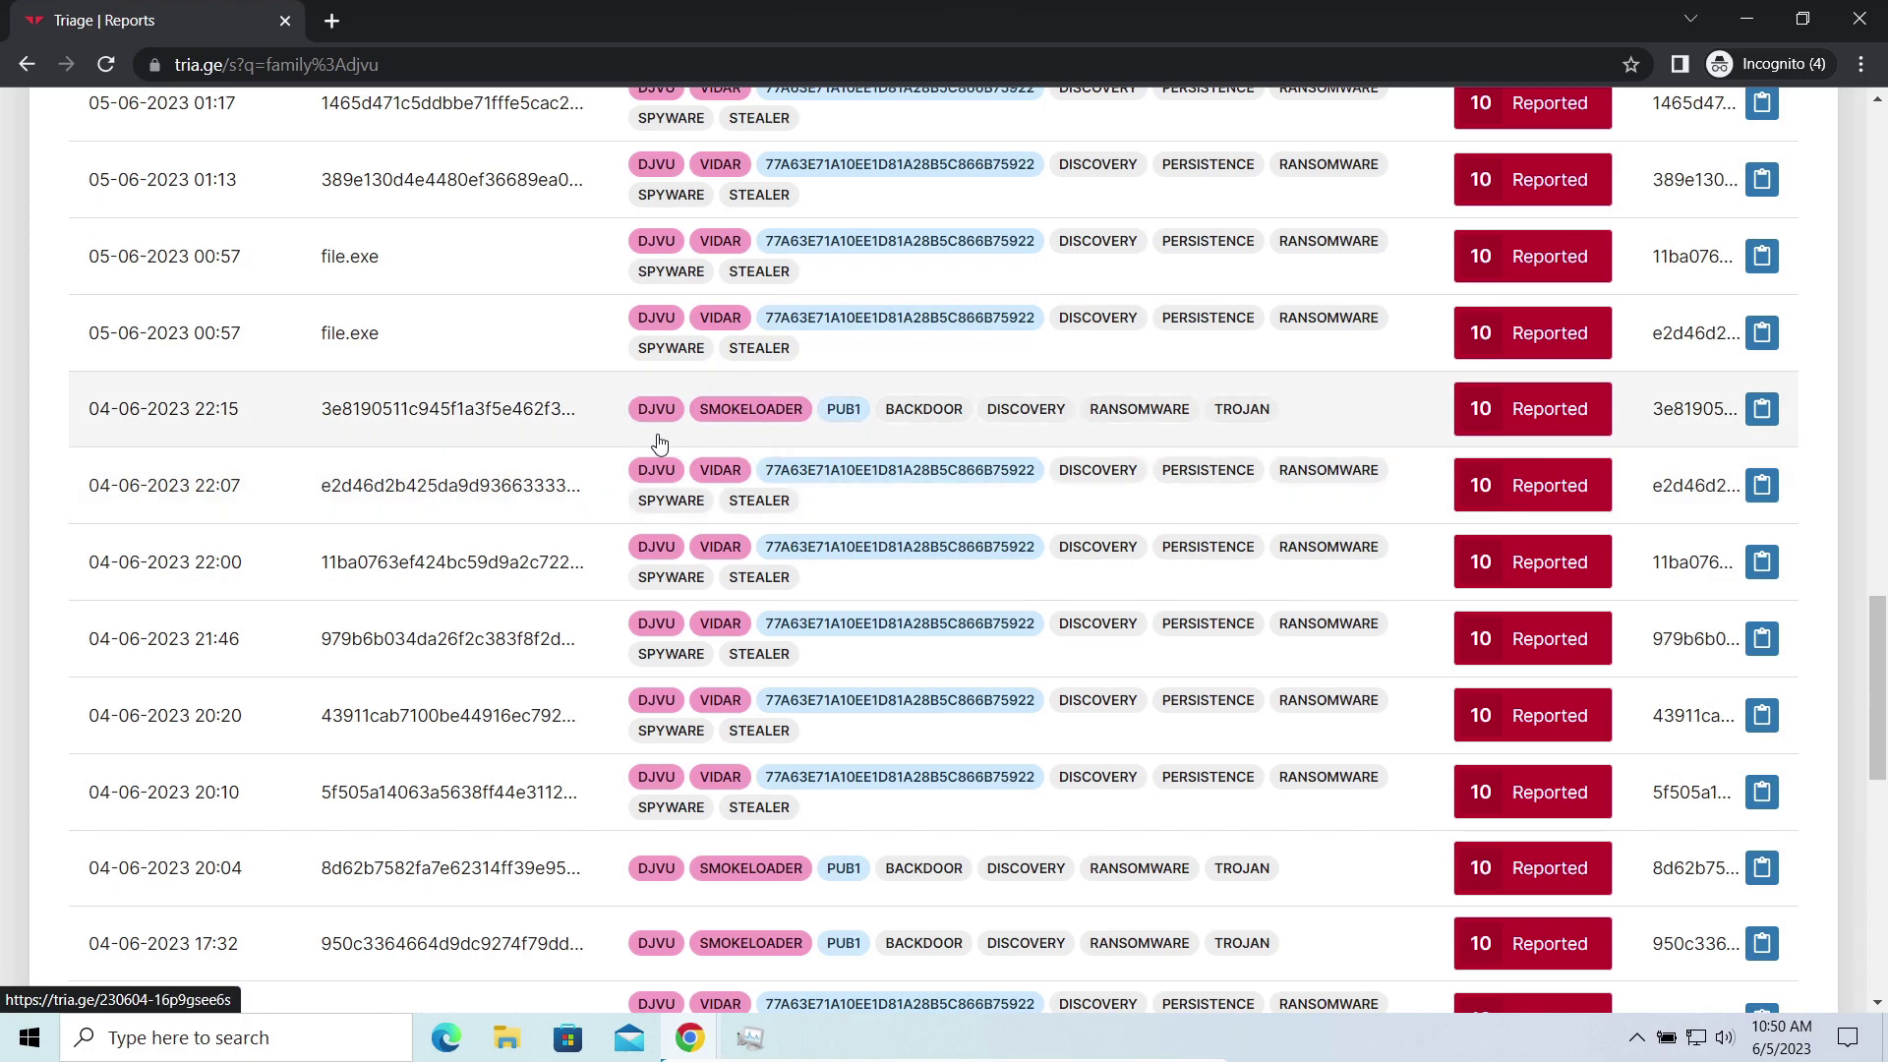
scroll(579, 389, up, 1)
scroll(578, 388, up, 6)
scroll(590, 388, up, 6)
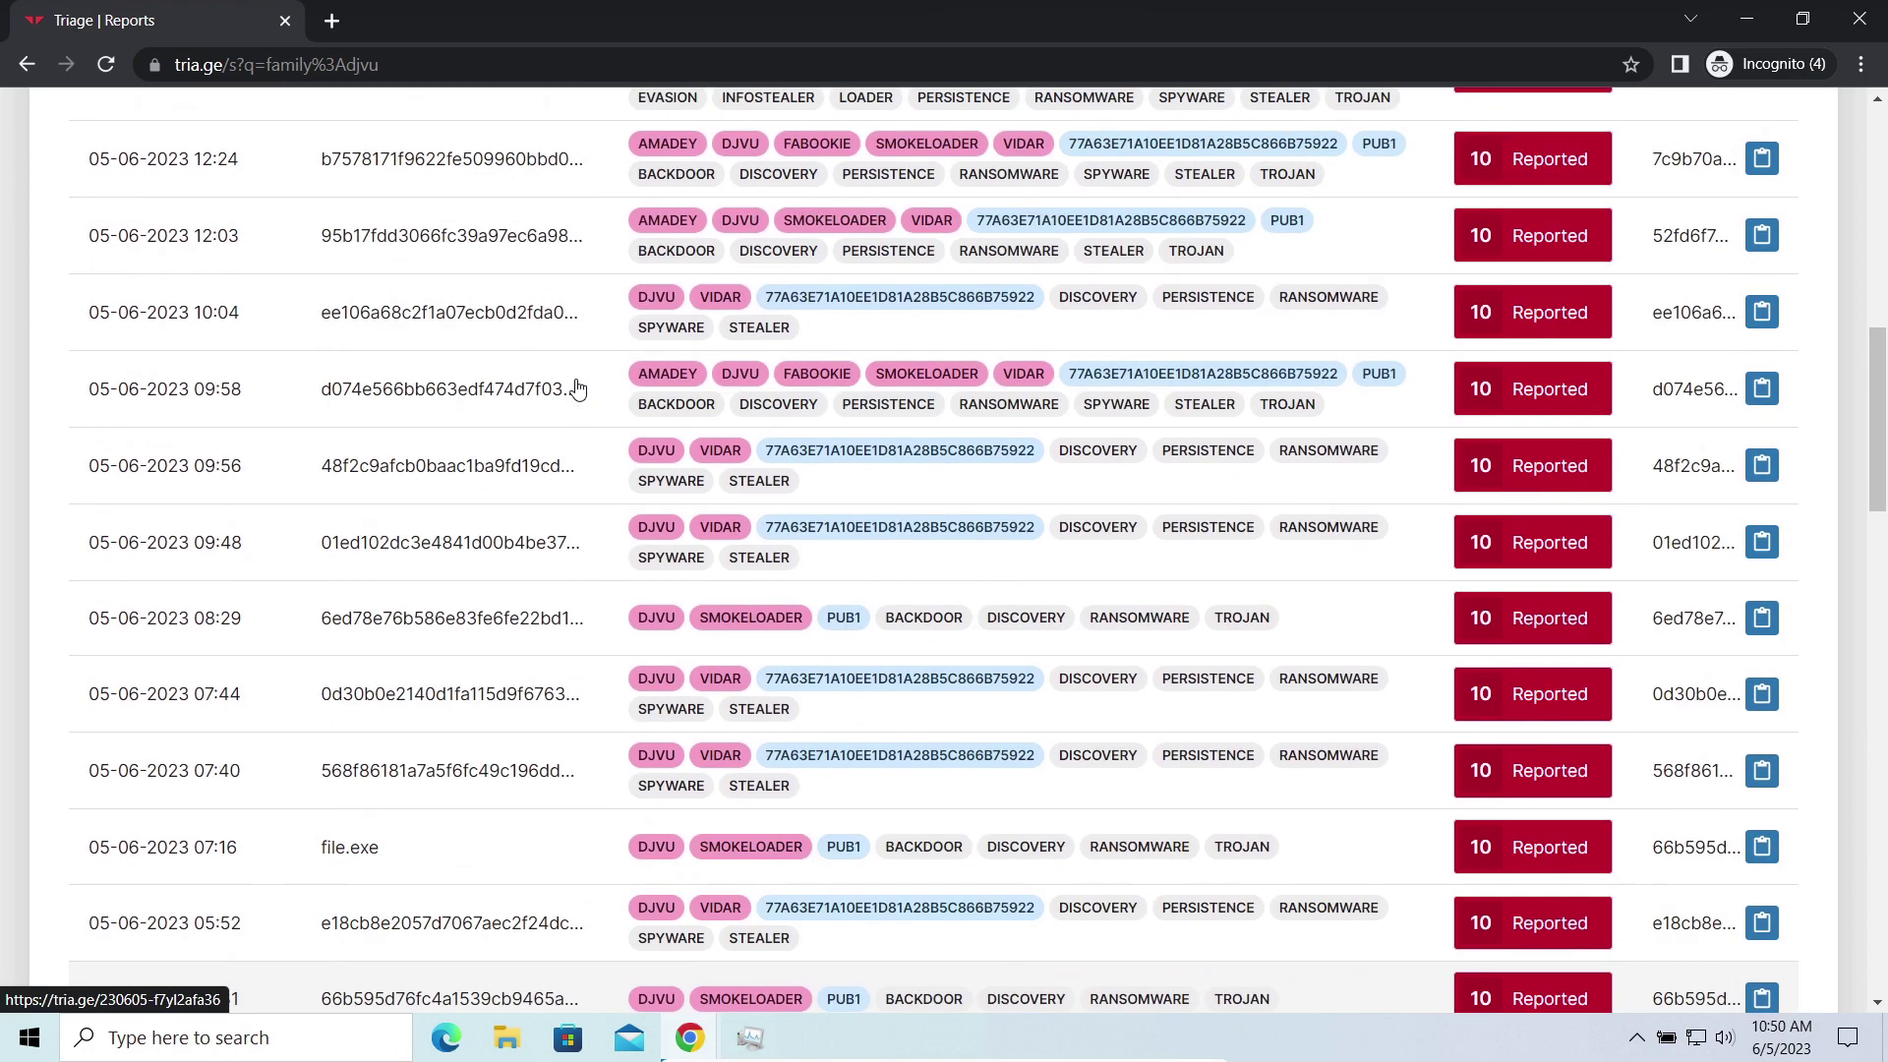
scroll(608, 354, up, 1)
click(606, 196)
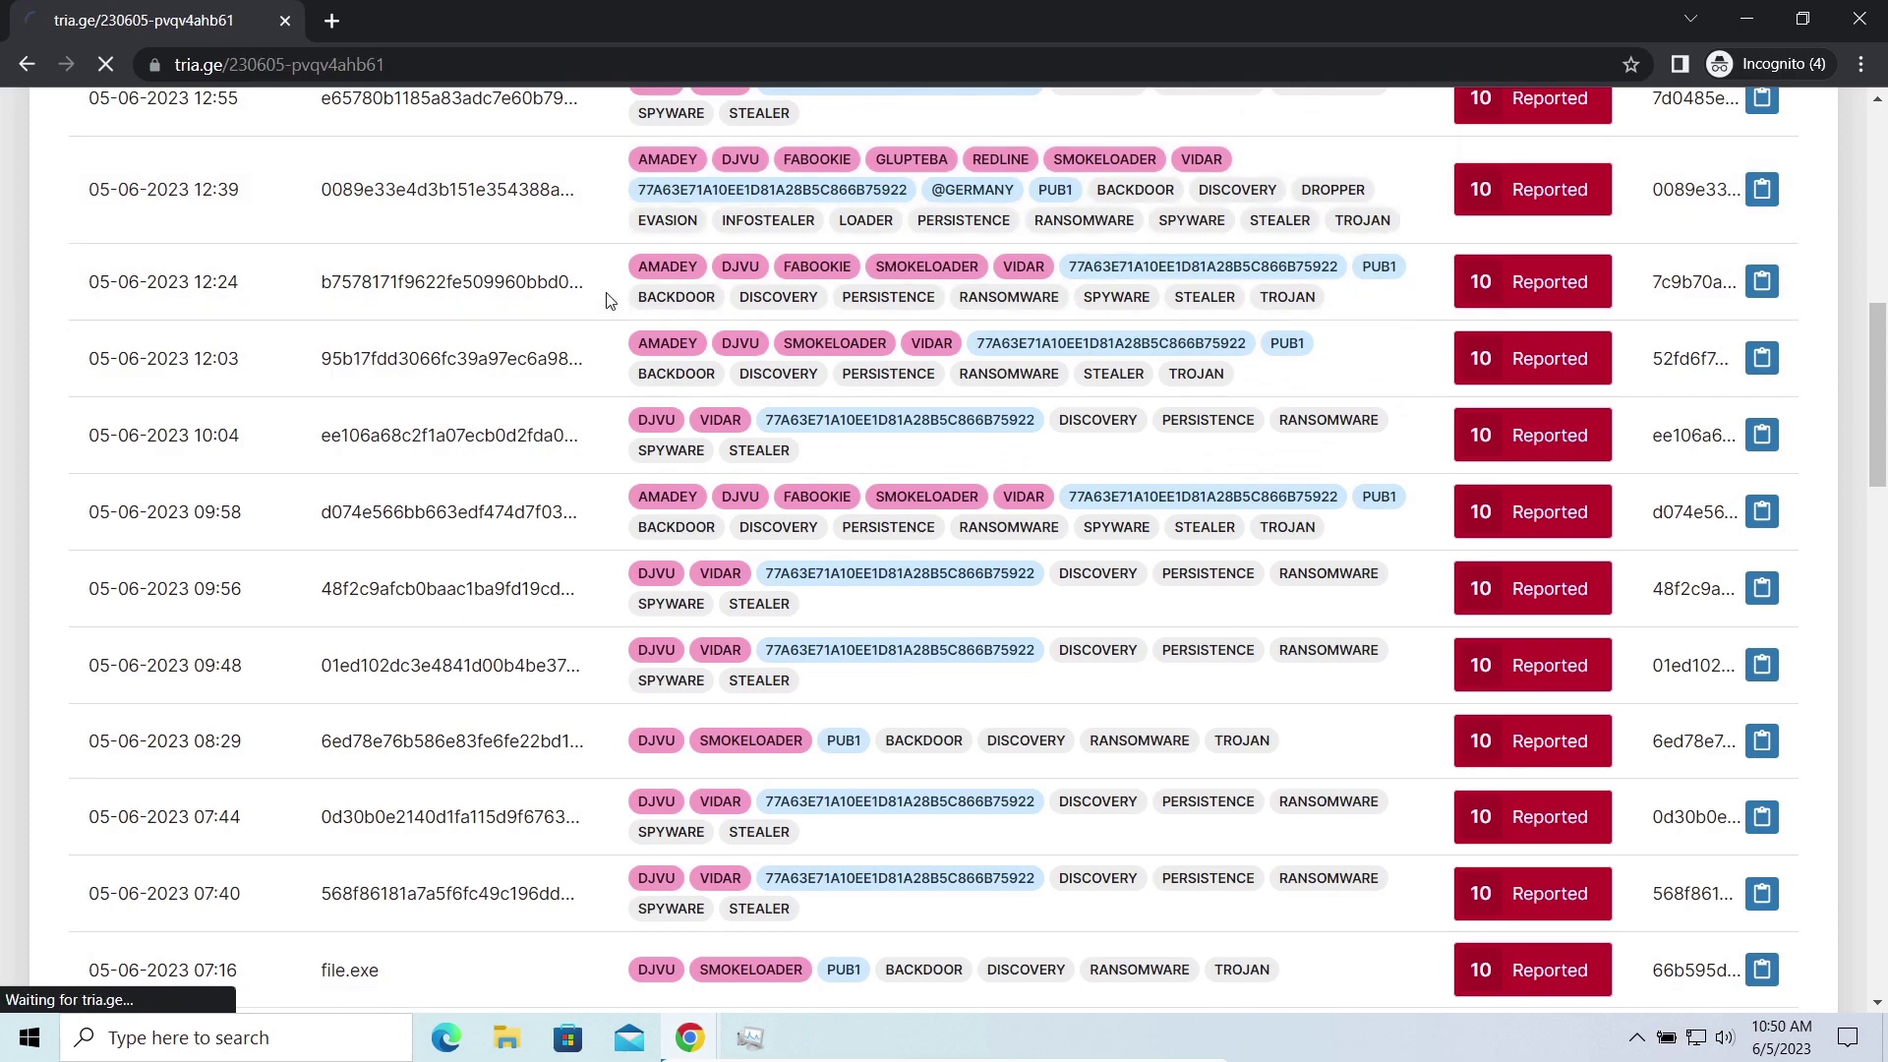
scroll(1034, 313, down, 1)
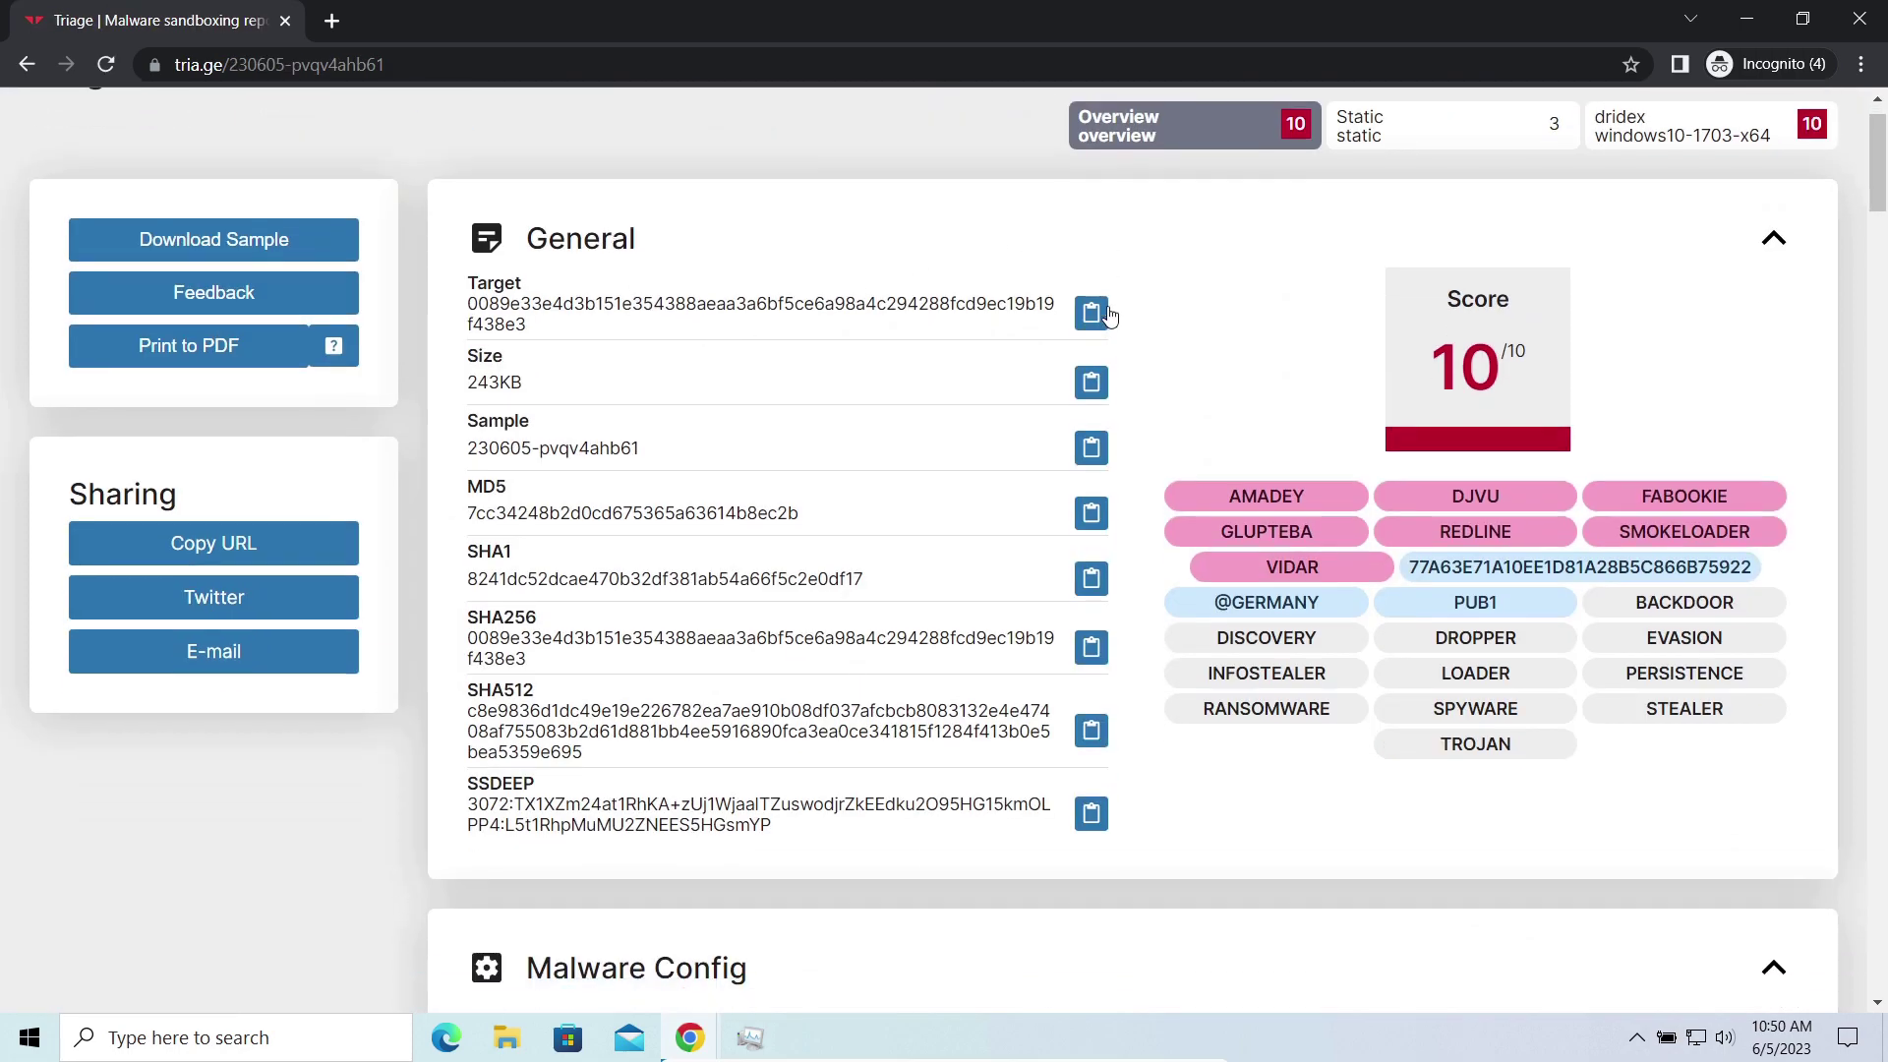
scroll(1034, 315, down, 6)
scroll(1036, 324, down, 6)
scroll(1038, 333, down, 3)
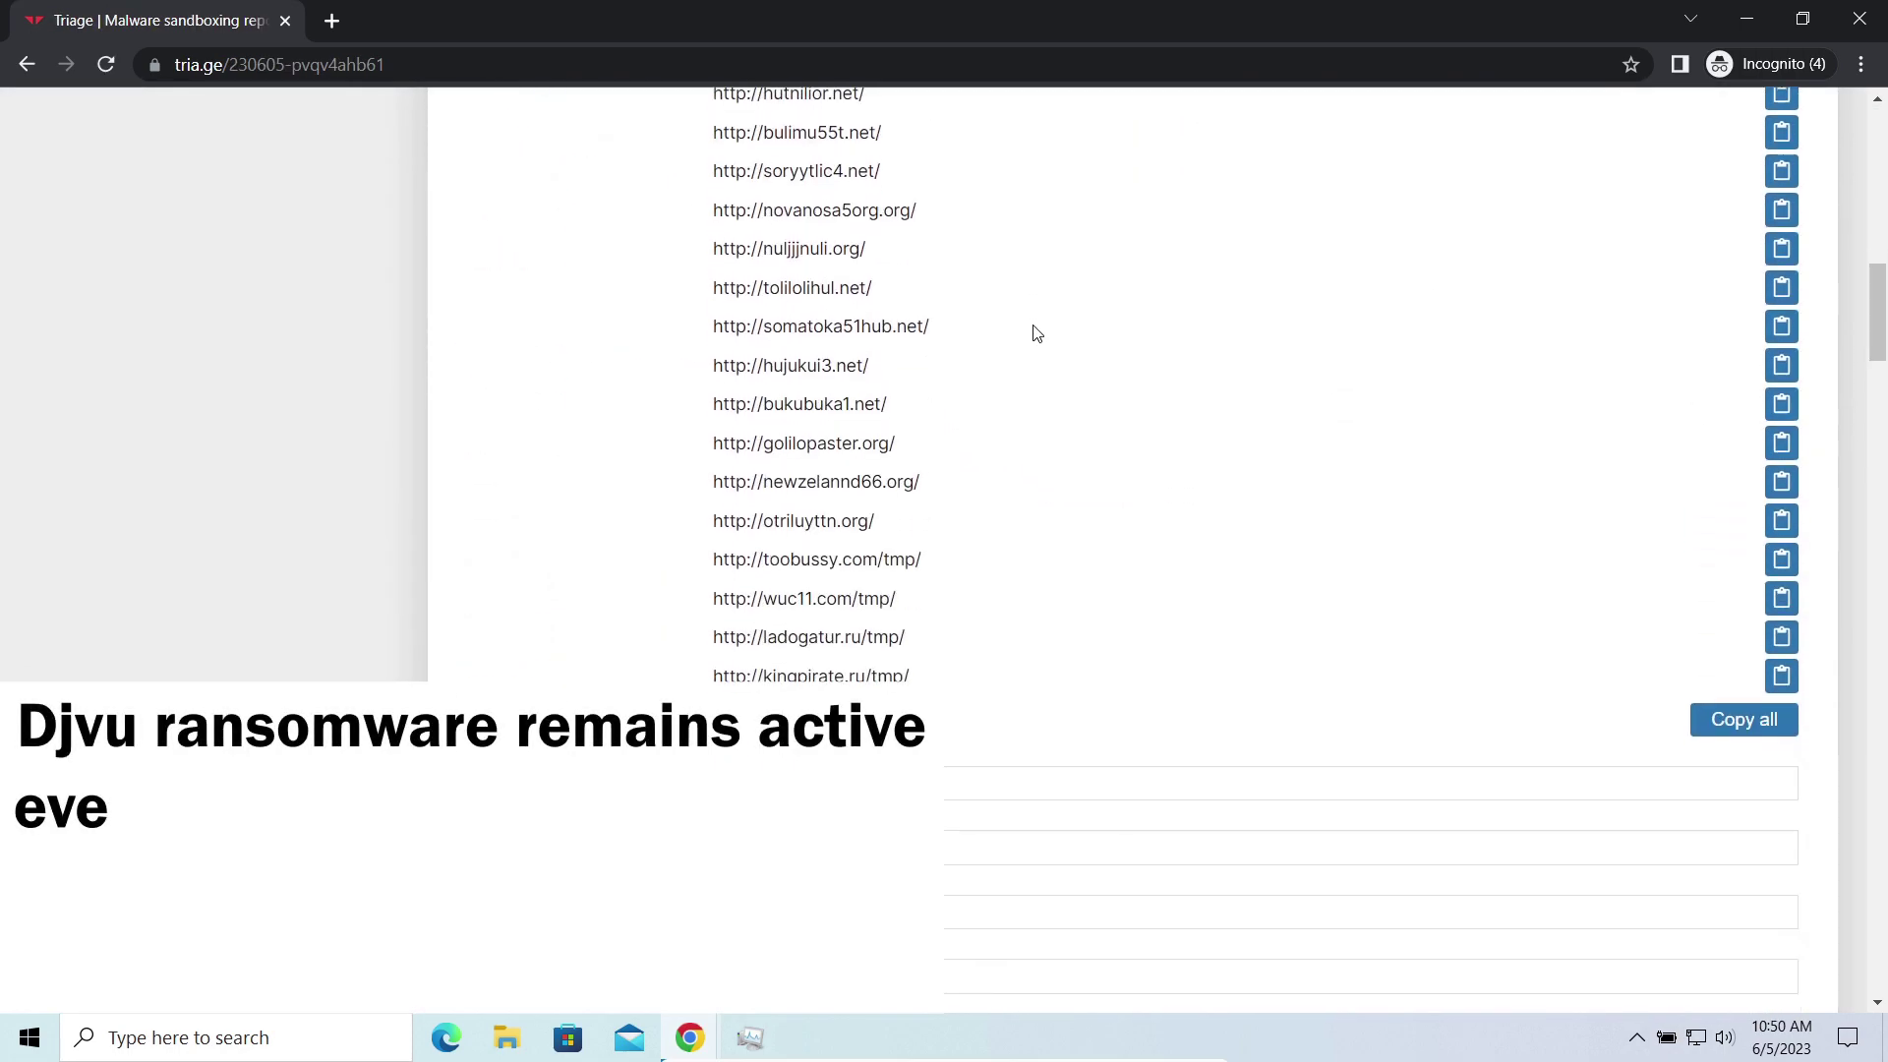
scroll(1028, 336, down, 5)
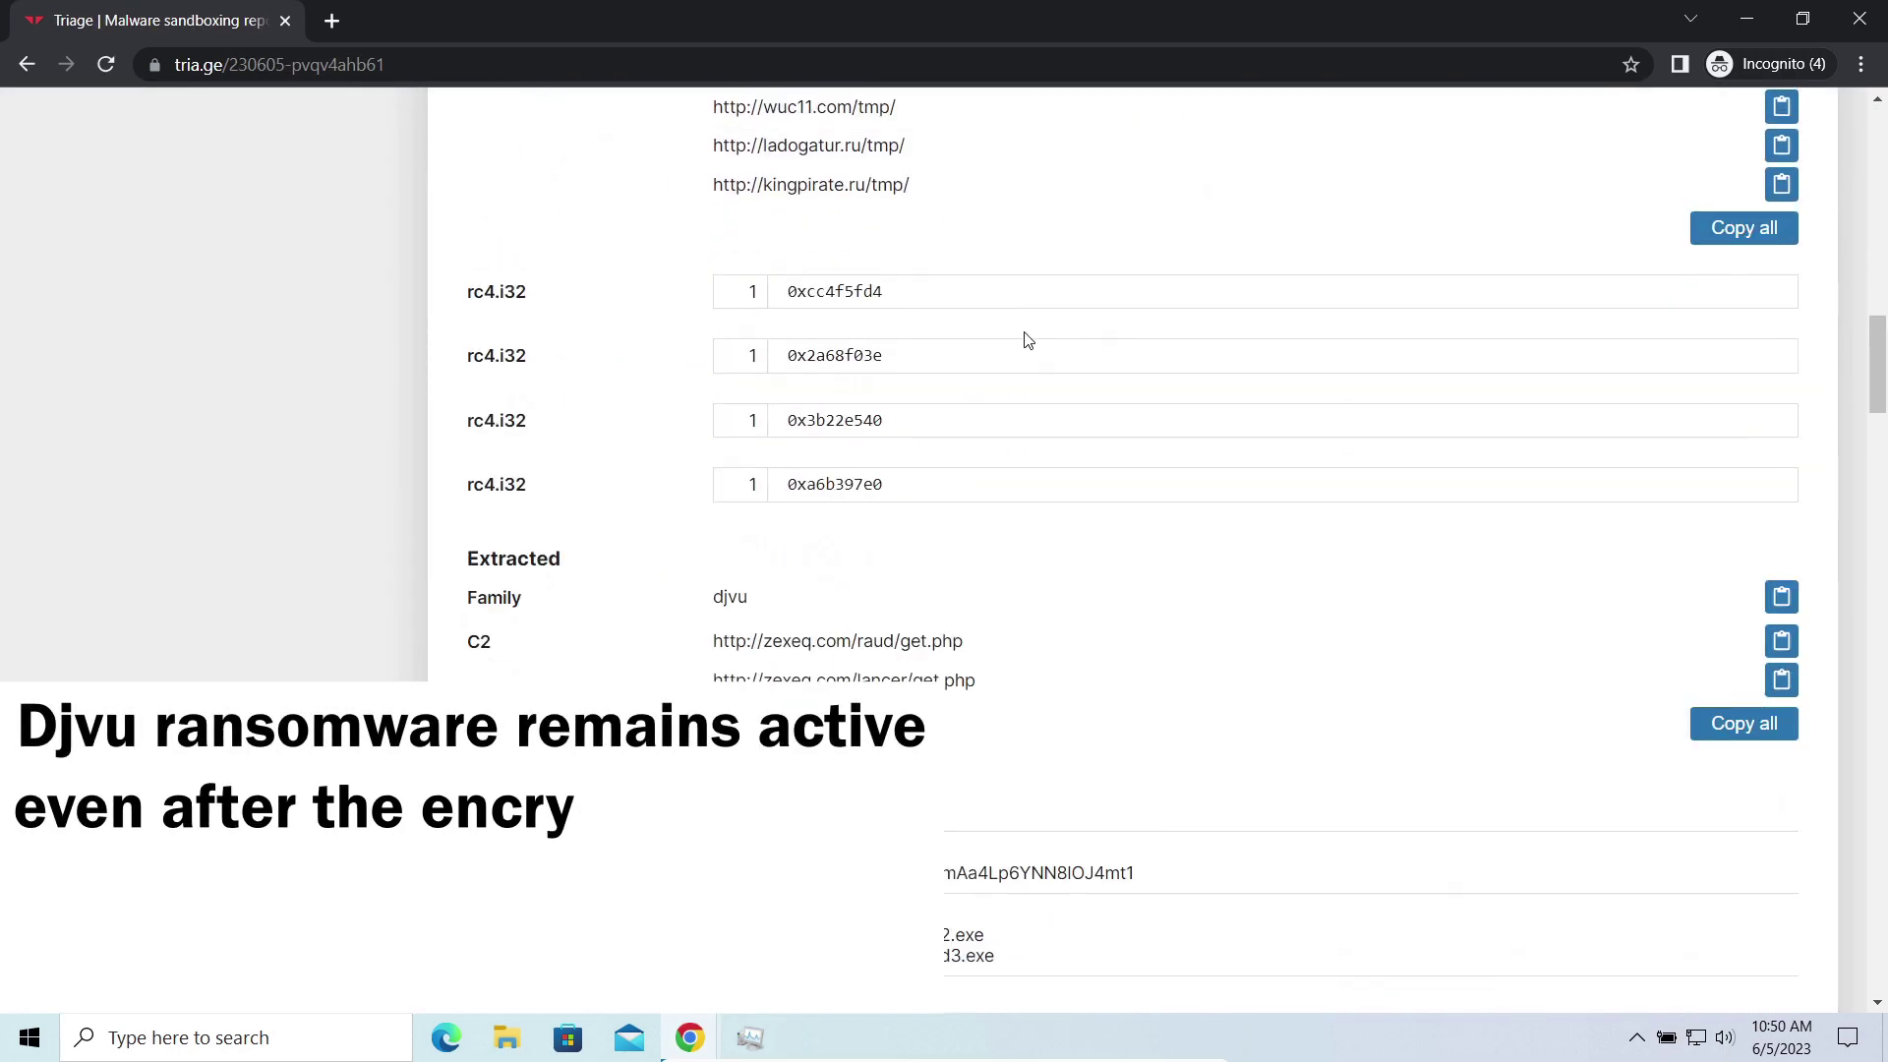
scroll(1018, 342, down, 1)
drag(674, 371, 824, 368)
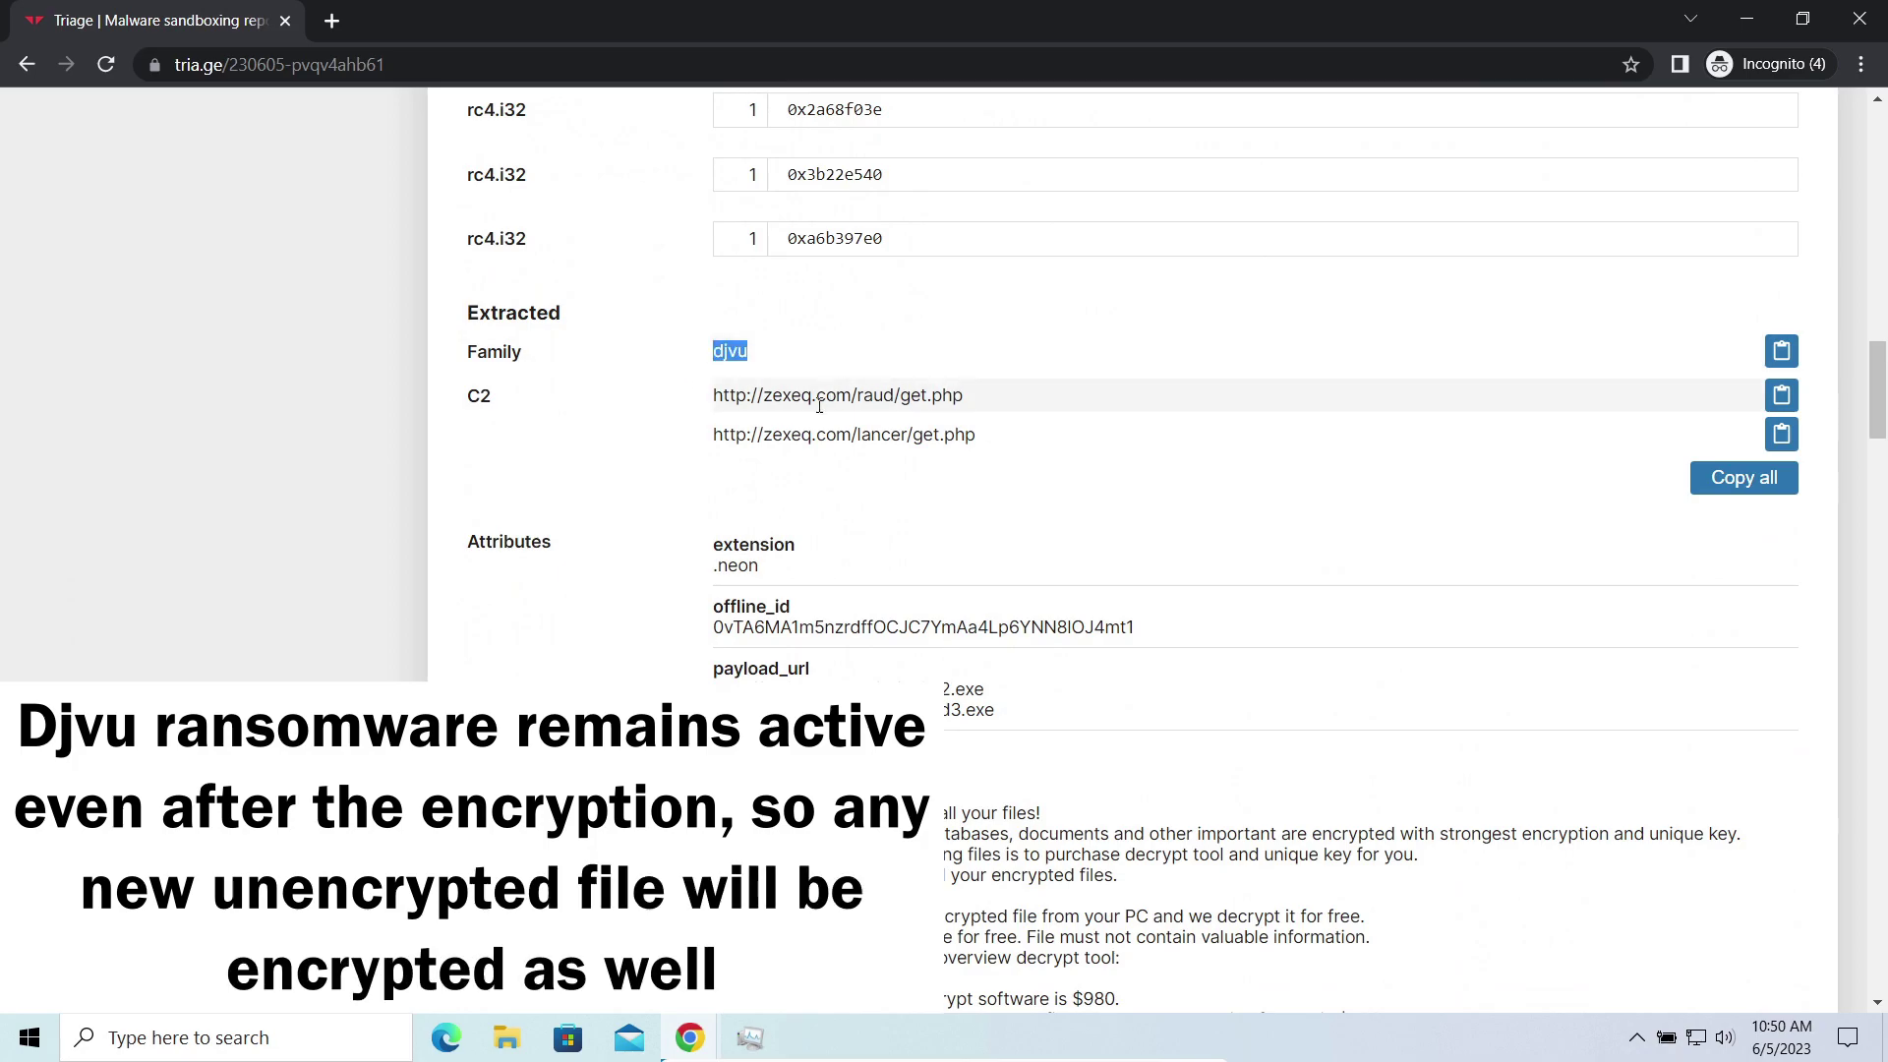
scroll(816, 374, down, 1)
scroll(777, 403, down, 5)
scroll(727, 428, down, 5)
scroll(713, 431, down, 2)
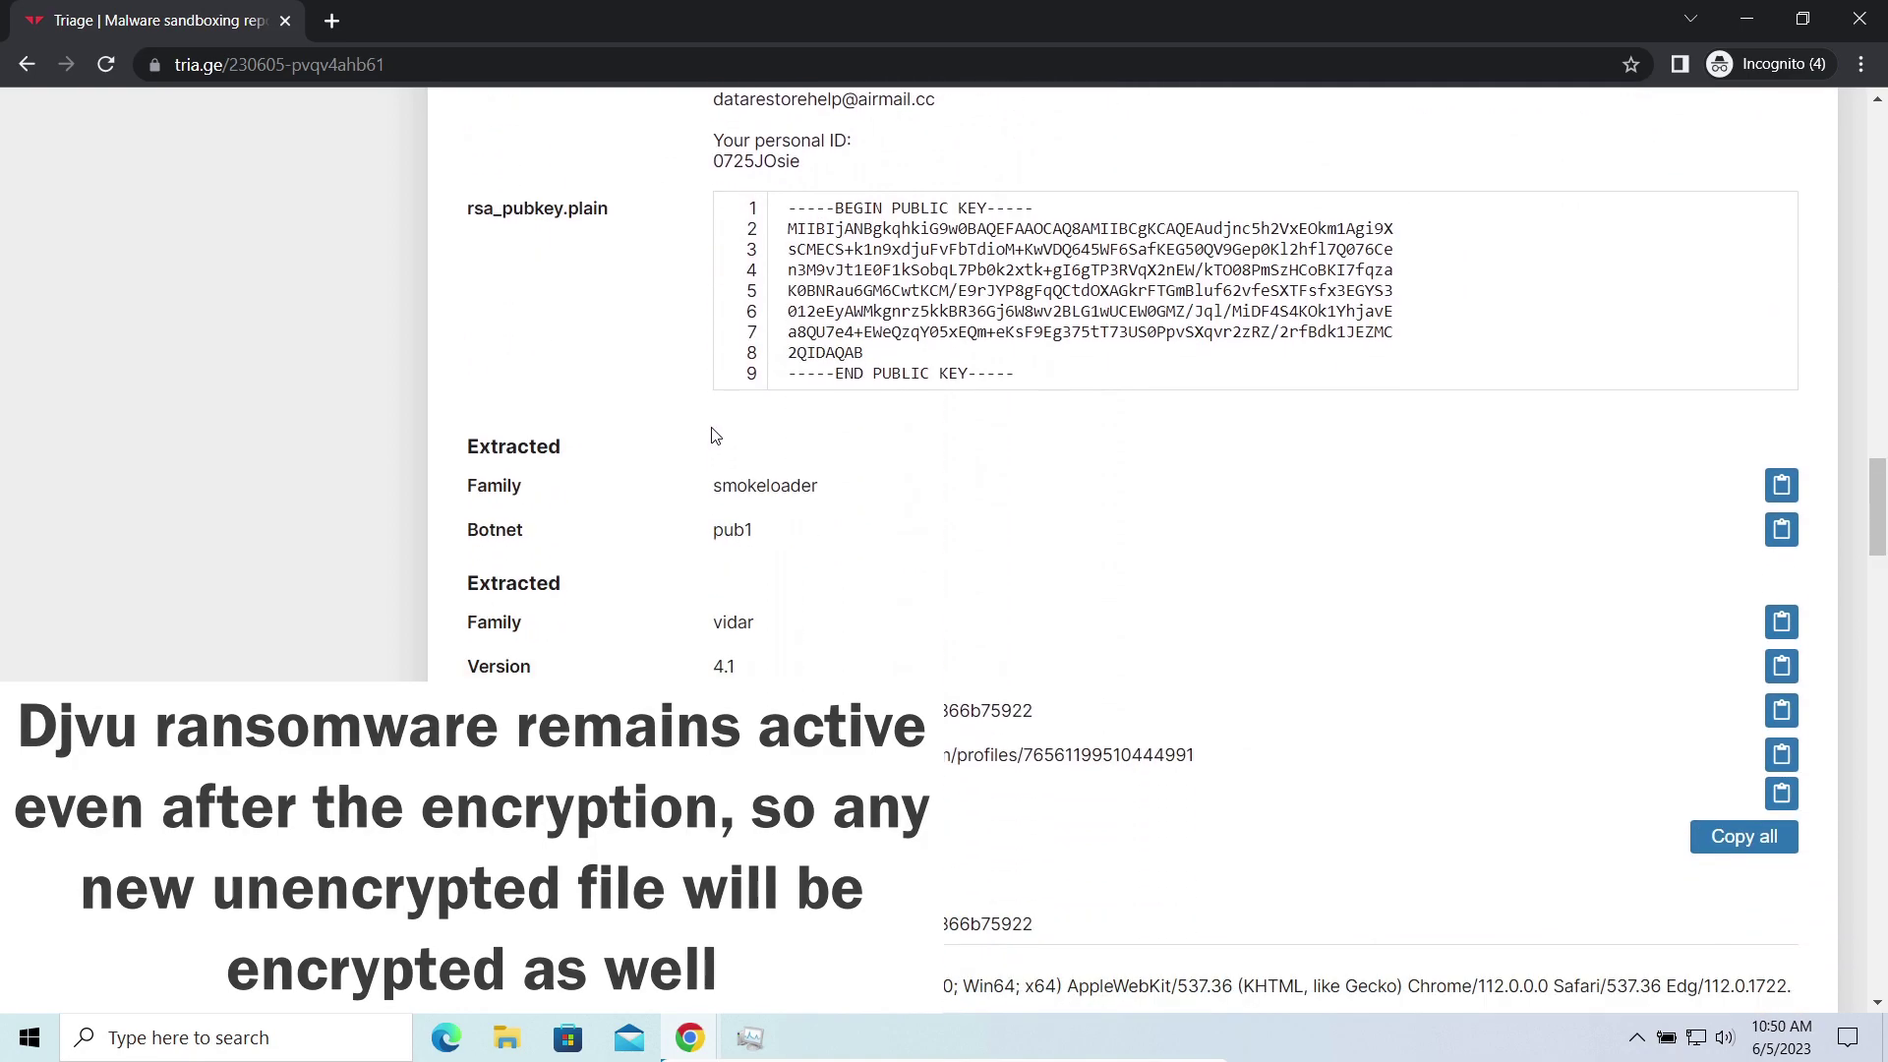
scroll(693, 423, up, 1)
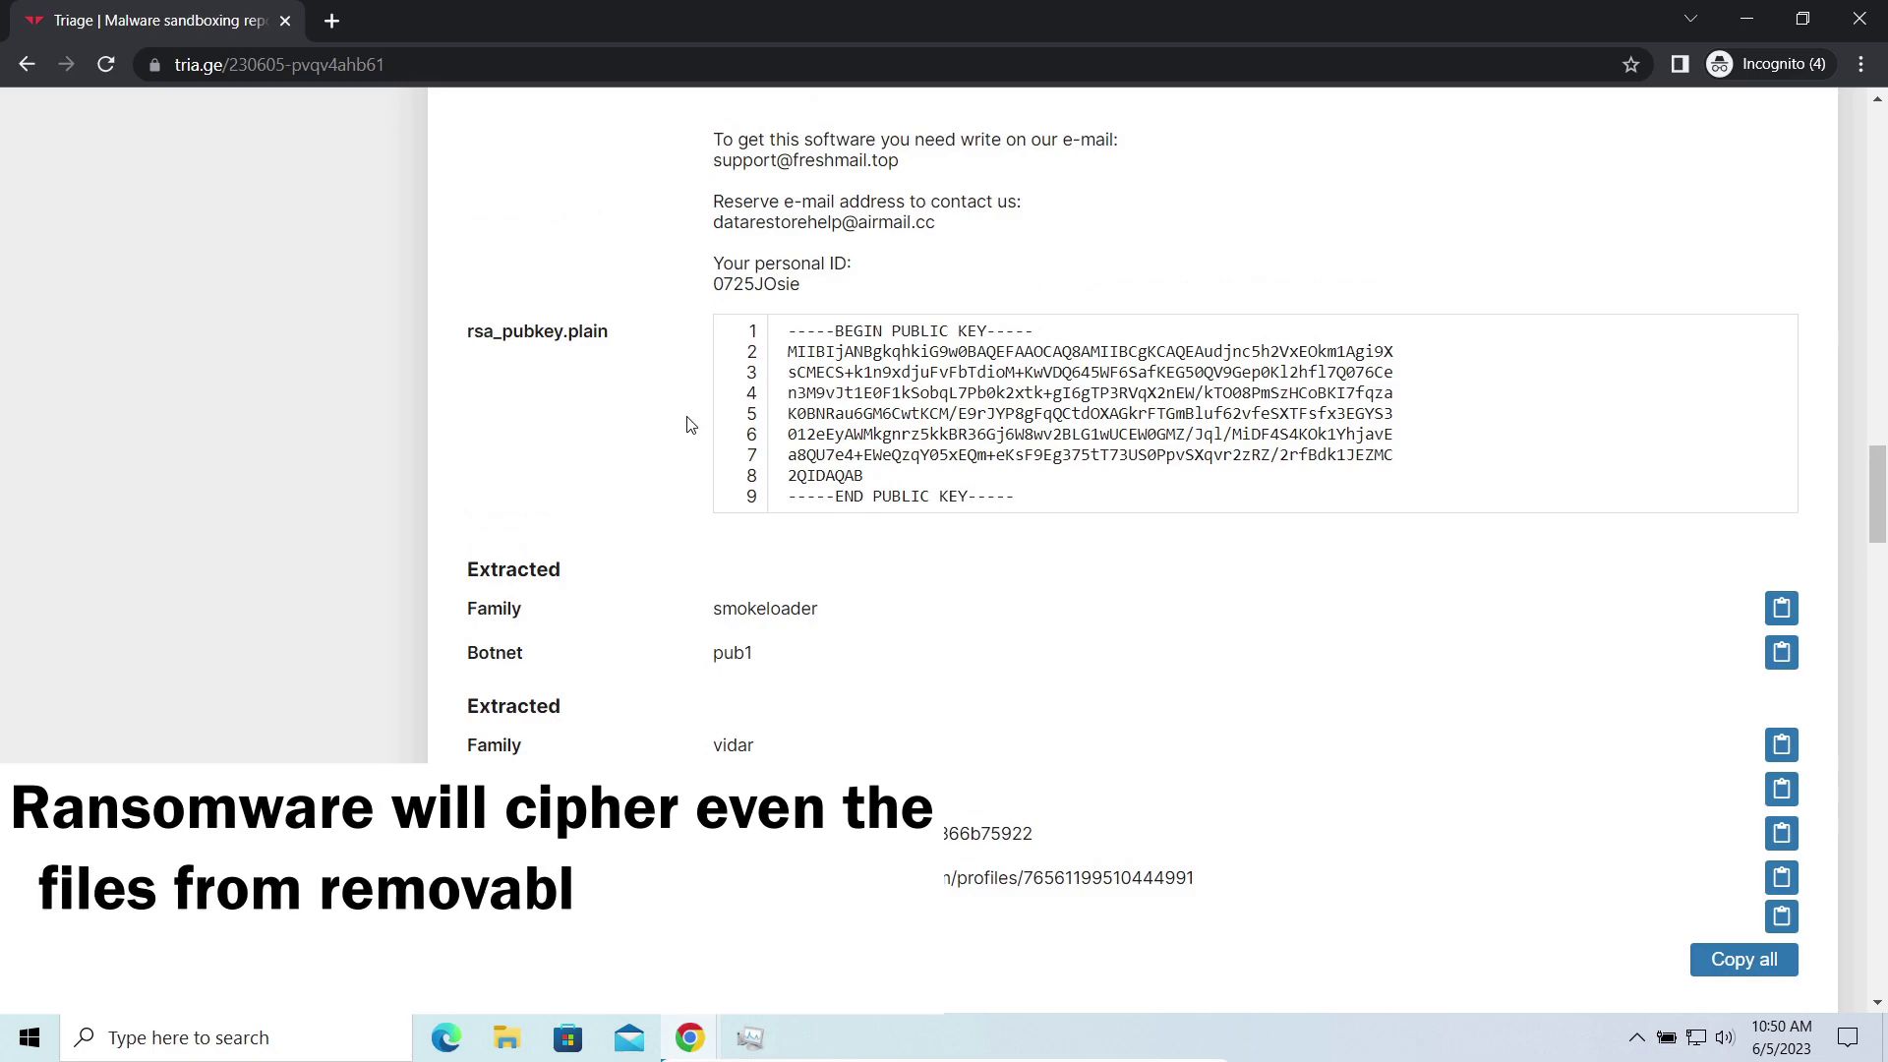
scroll(688, 425, up, 1)
scroll(688, 425, up, 2)
scroll(688, 425, up, 2)
scroll(688, 425, up, 2)
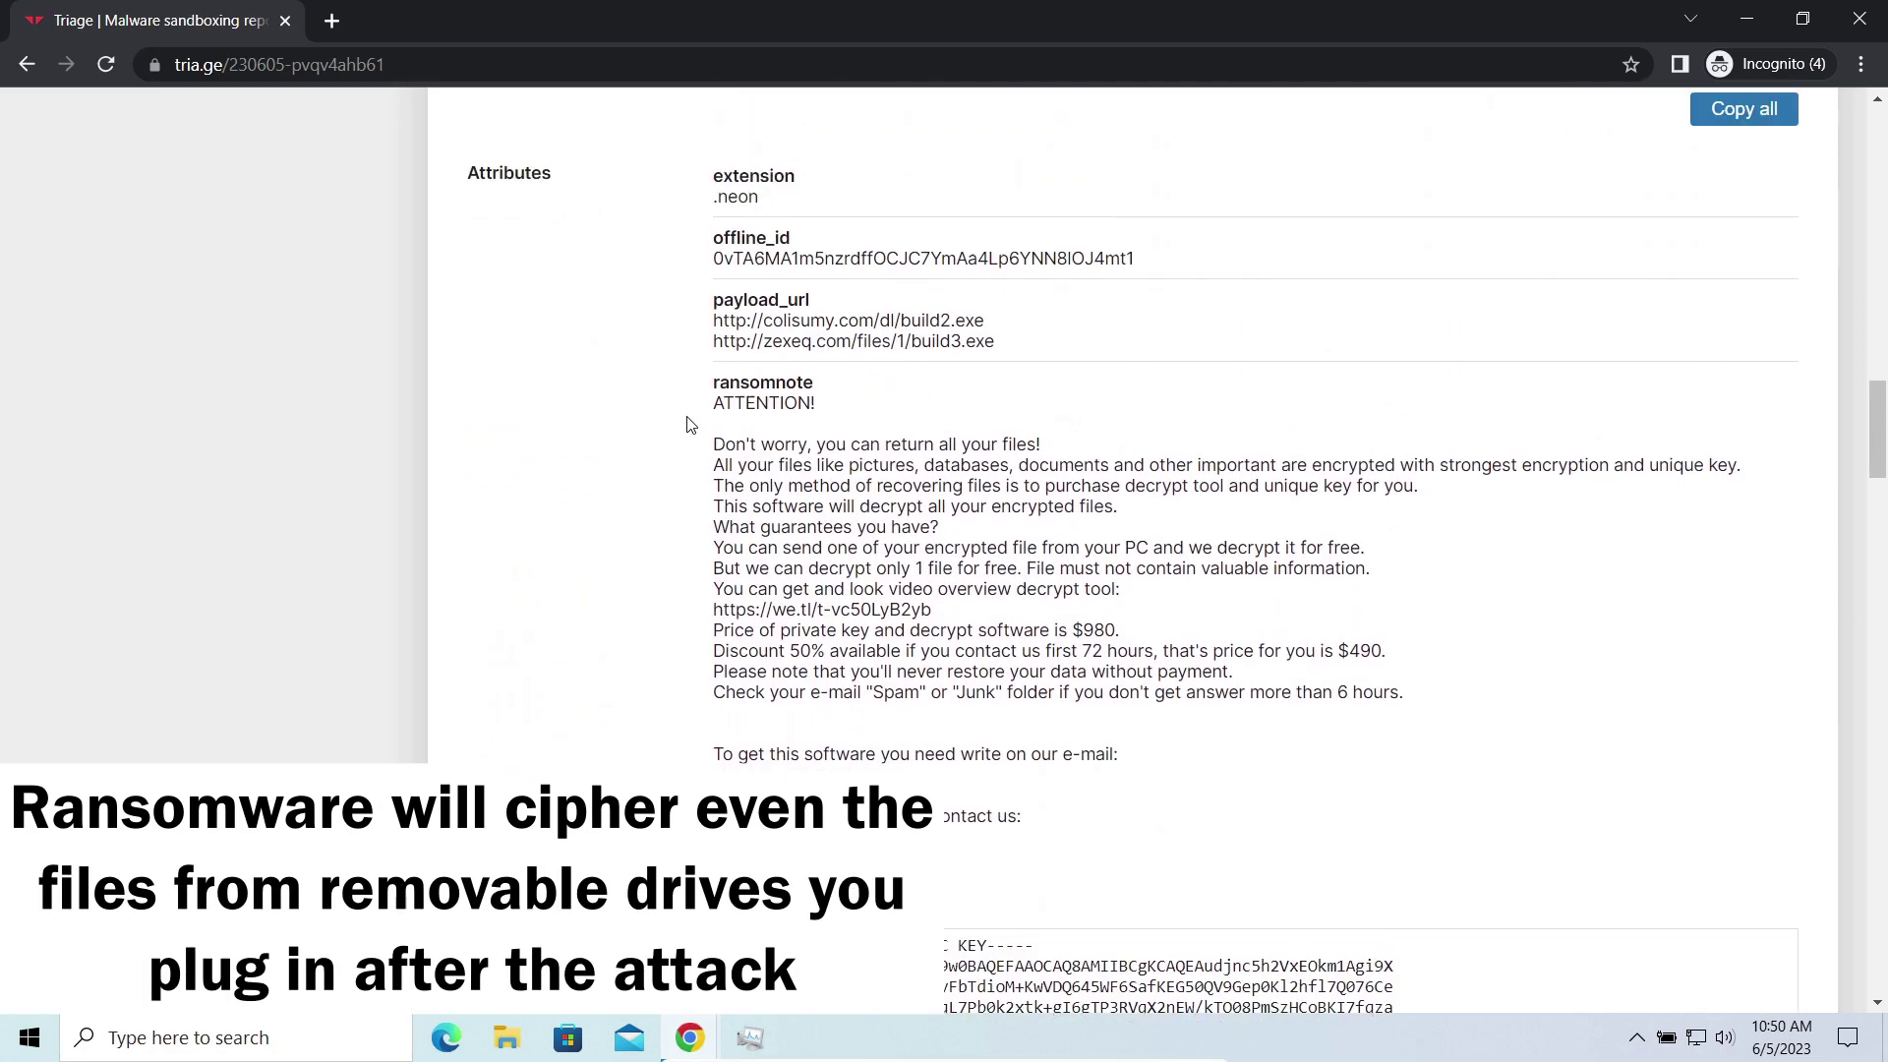
scroll(689, 413, up, 1)
scroll(691, 378, up, 1)
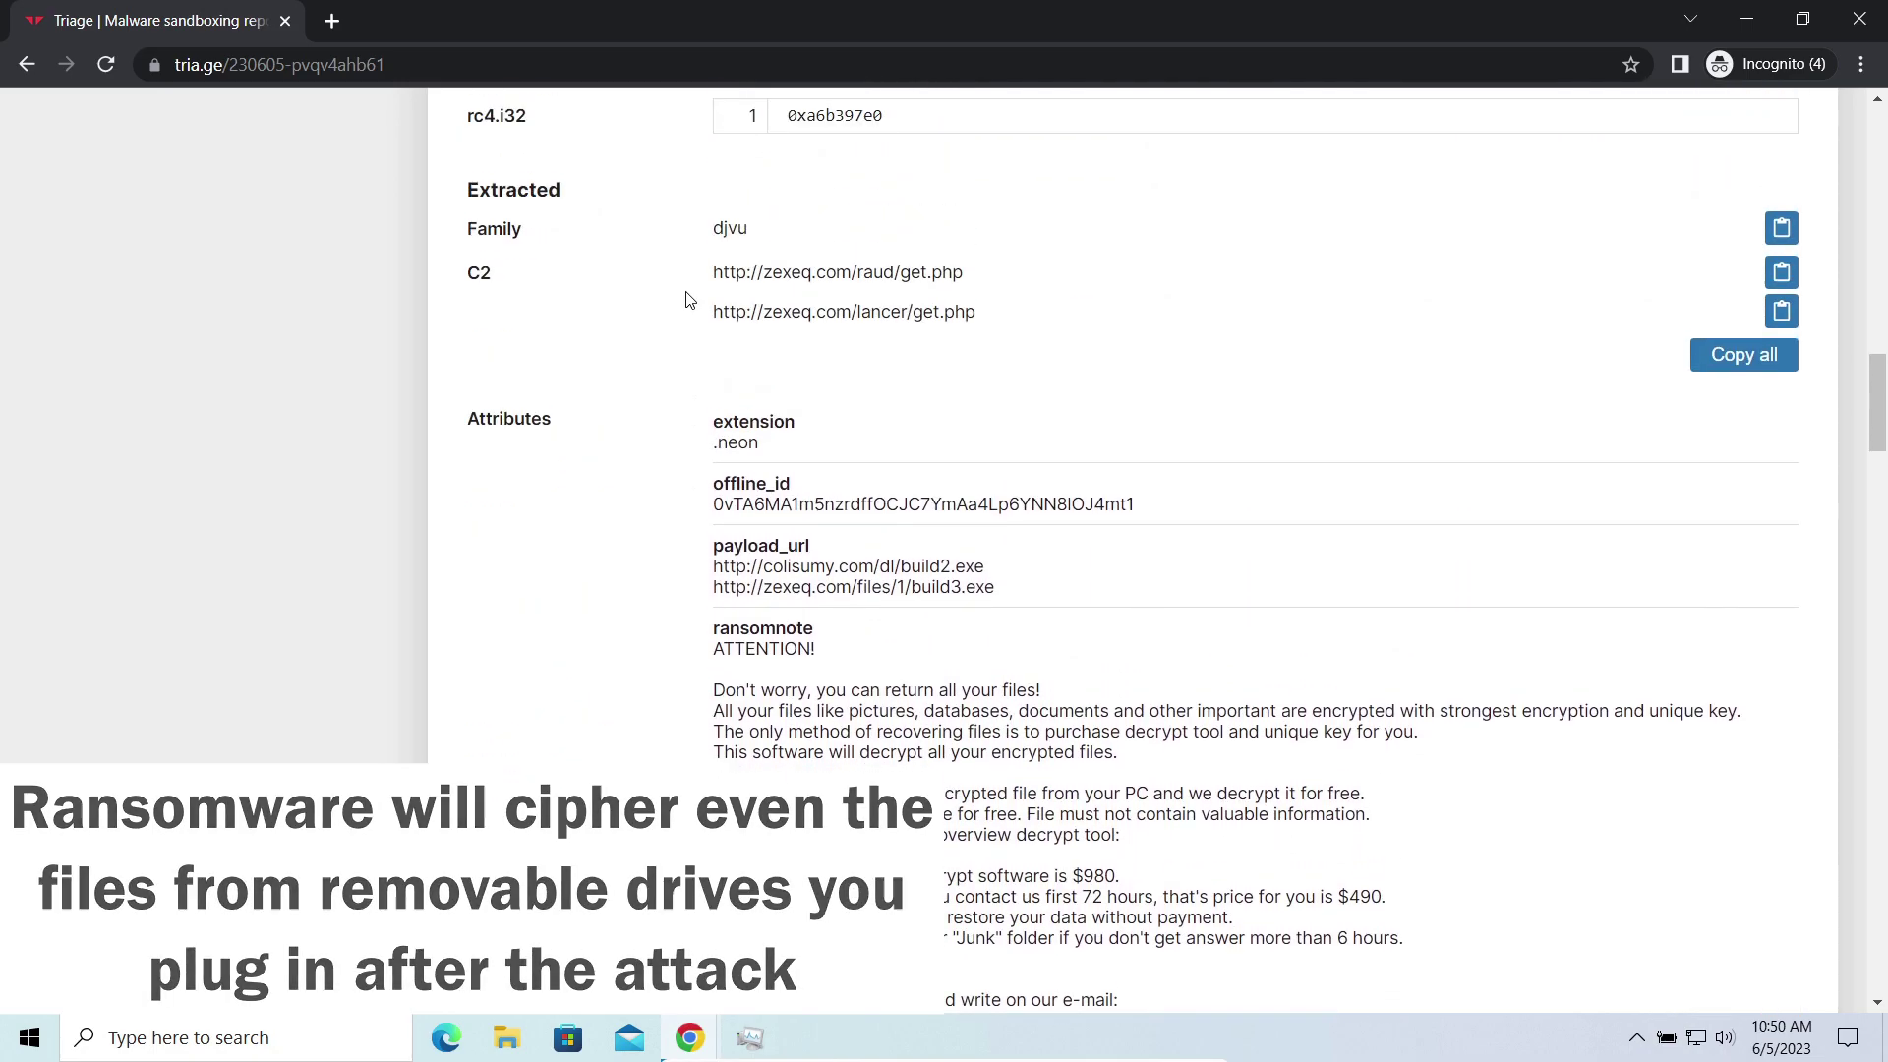
drag(689, 295, 1041, 325)
click(990, 393)
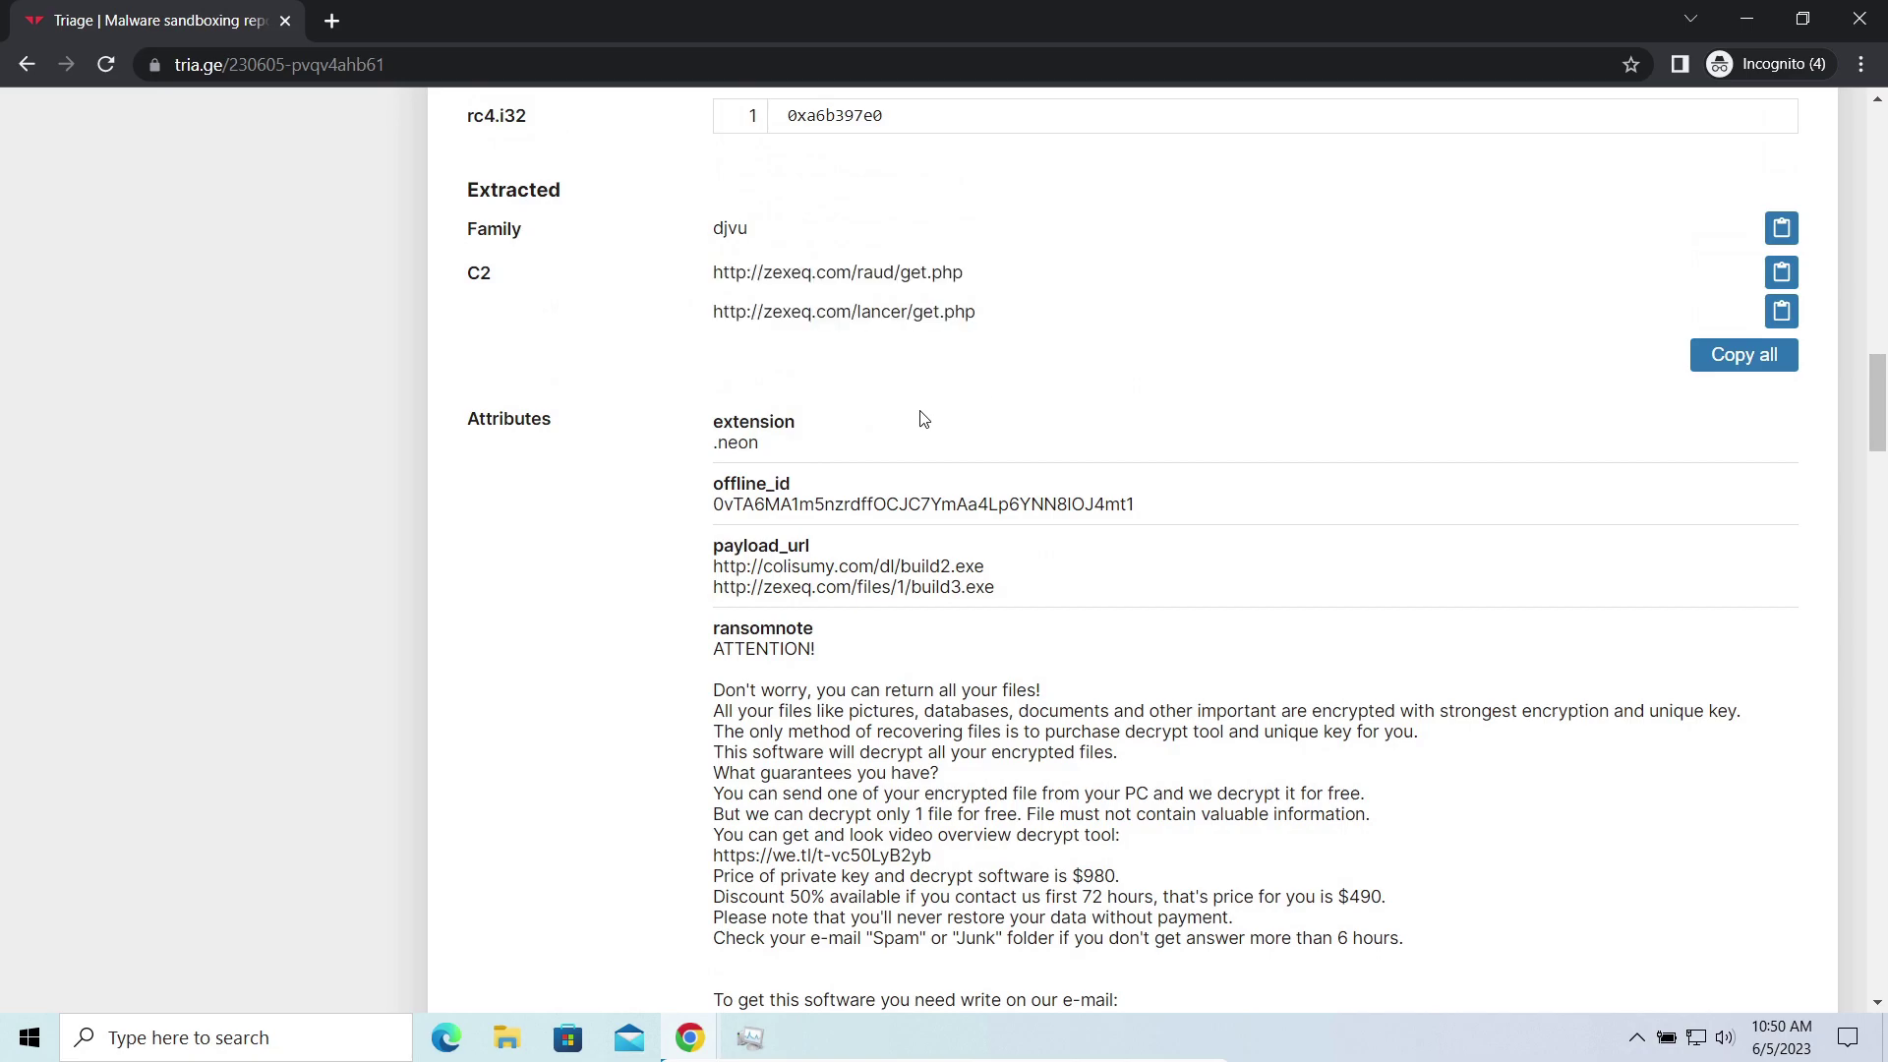
scroll(754, 692, down, 2)
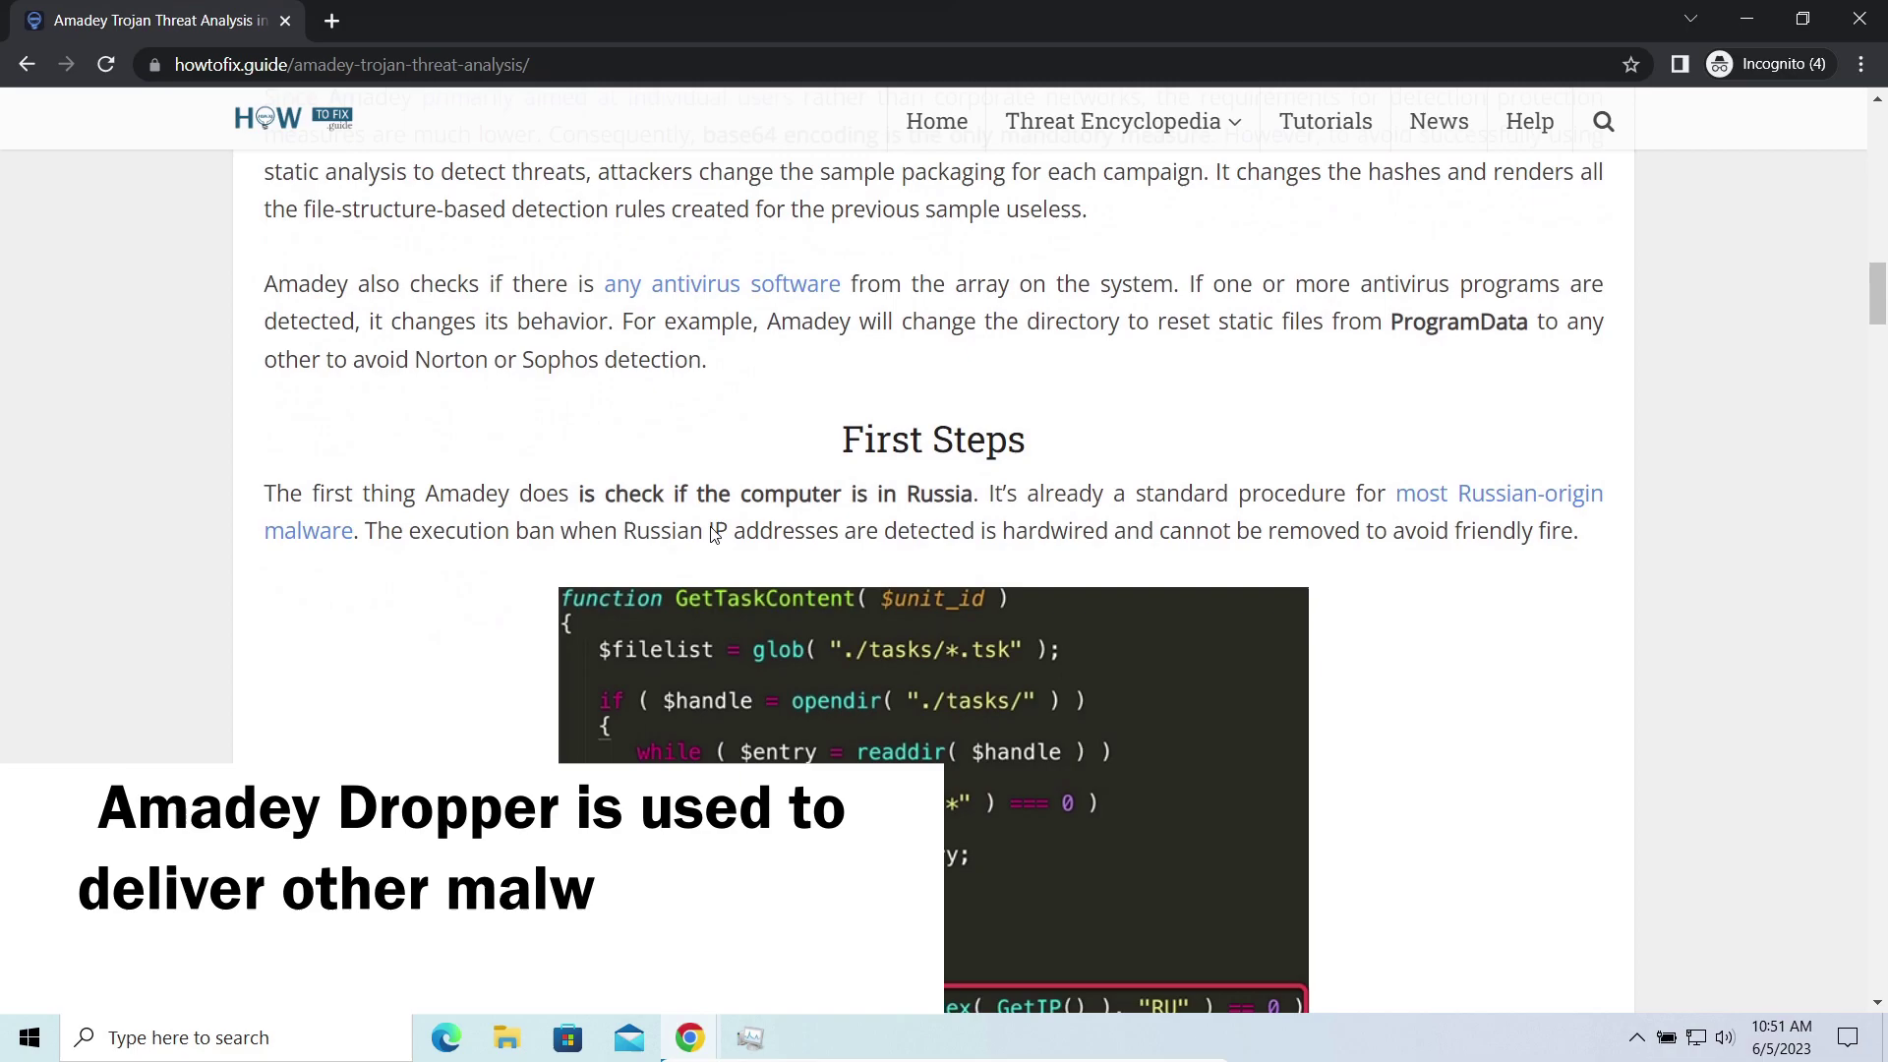
Scroll down the Amadey article and highlight its C2 POST request strings.
scroll(715, 534, down, 1)
drag(578, 371, 923, 371)
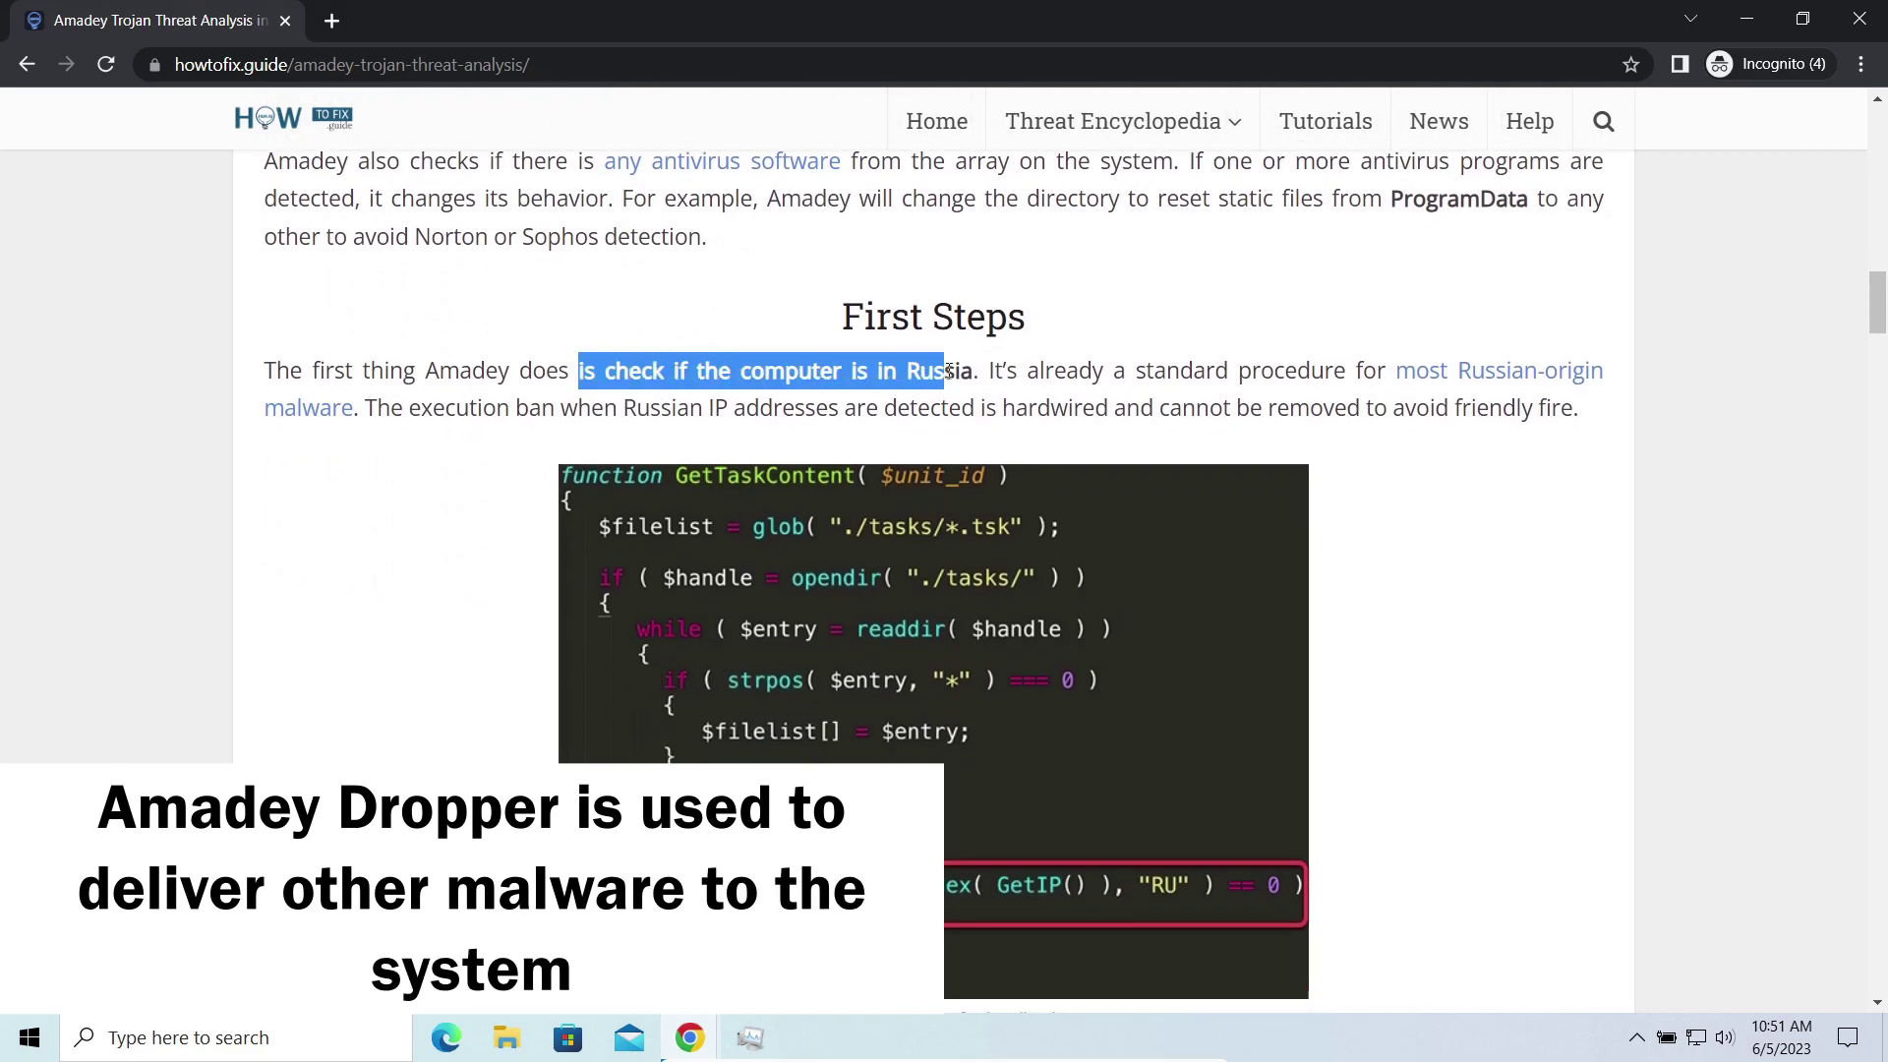
click(949, 371)
scroll(590, 442, down, 5)
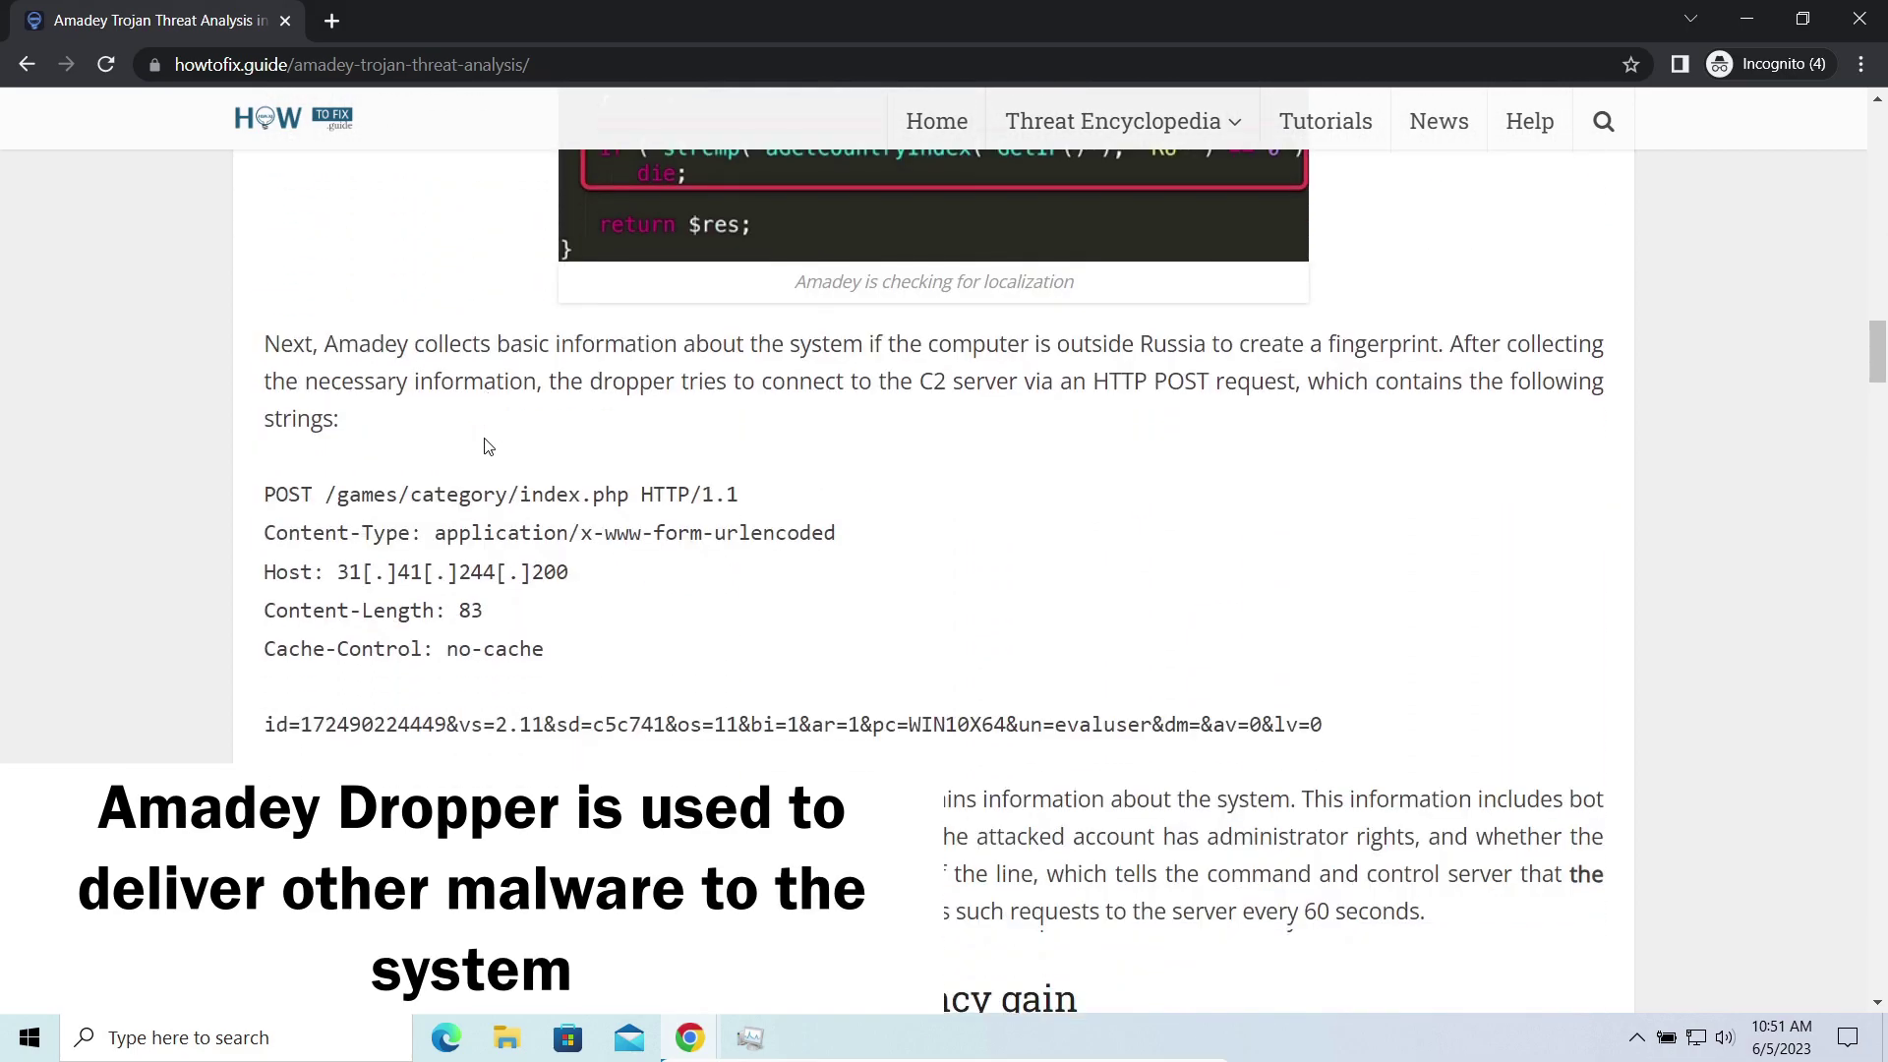
scroll(488, 447, down, 1)
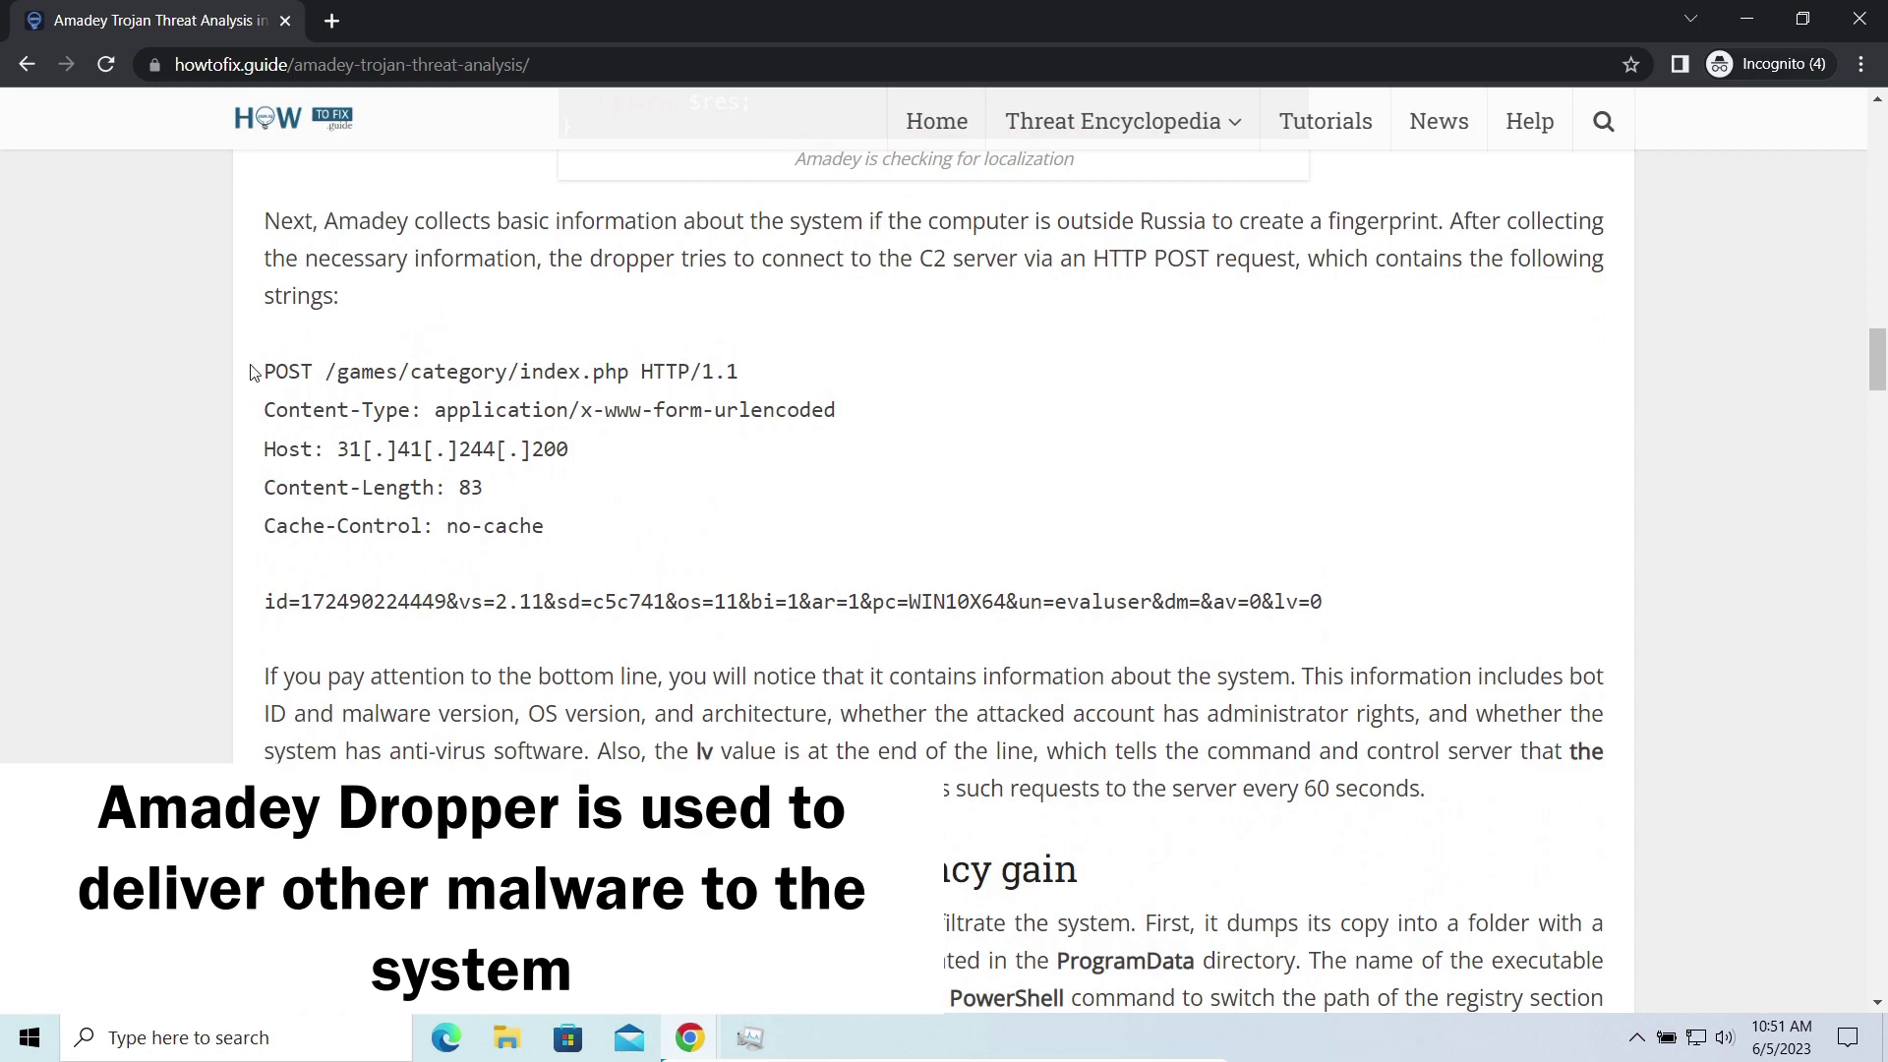
drag(254, 372, 717, 497)
click(701, 570)
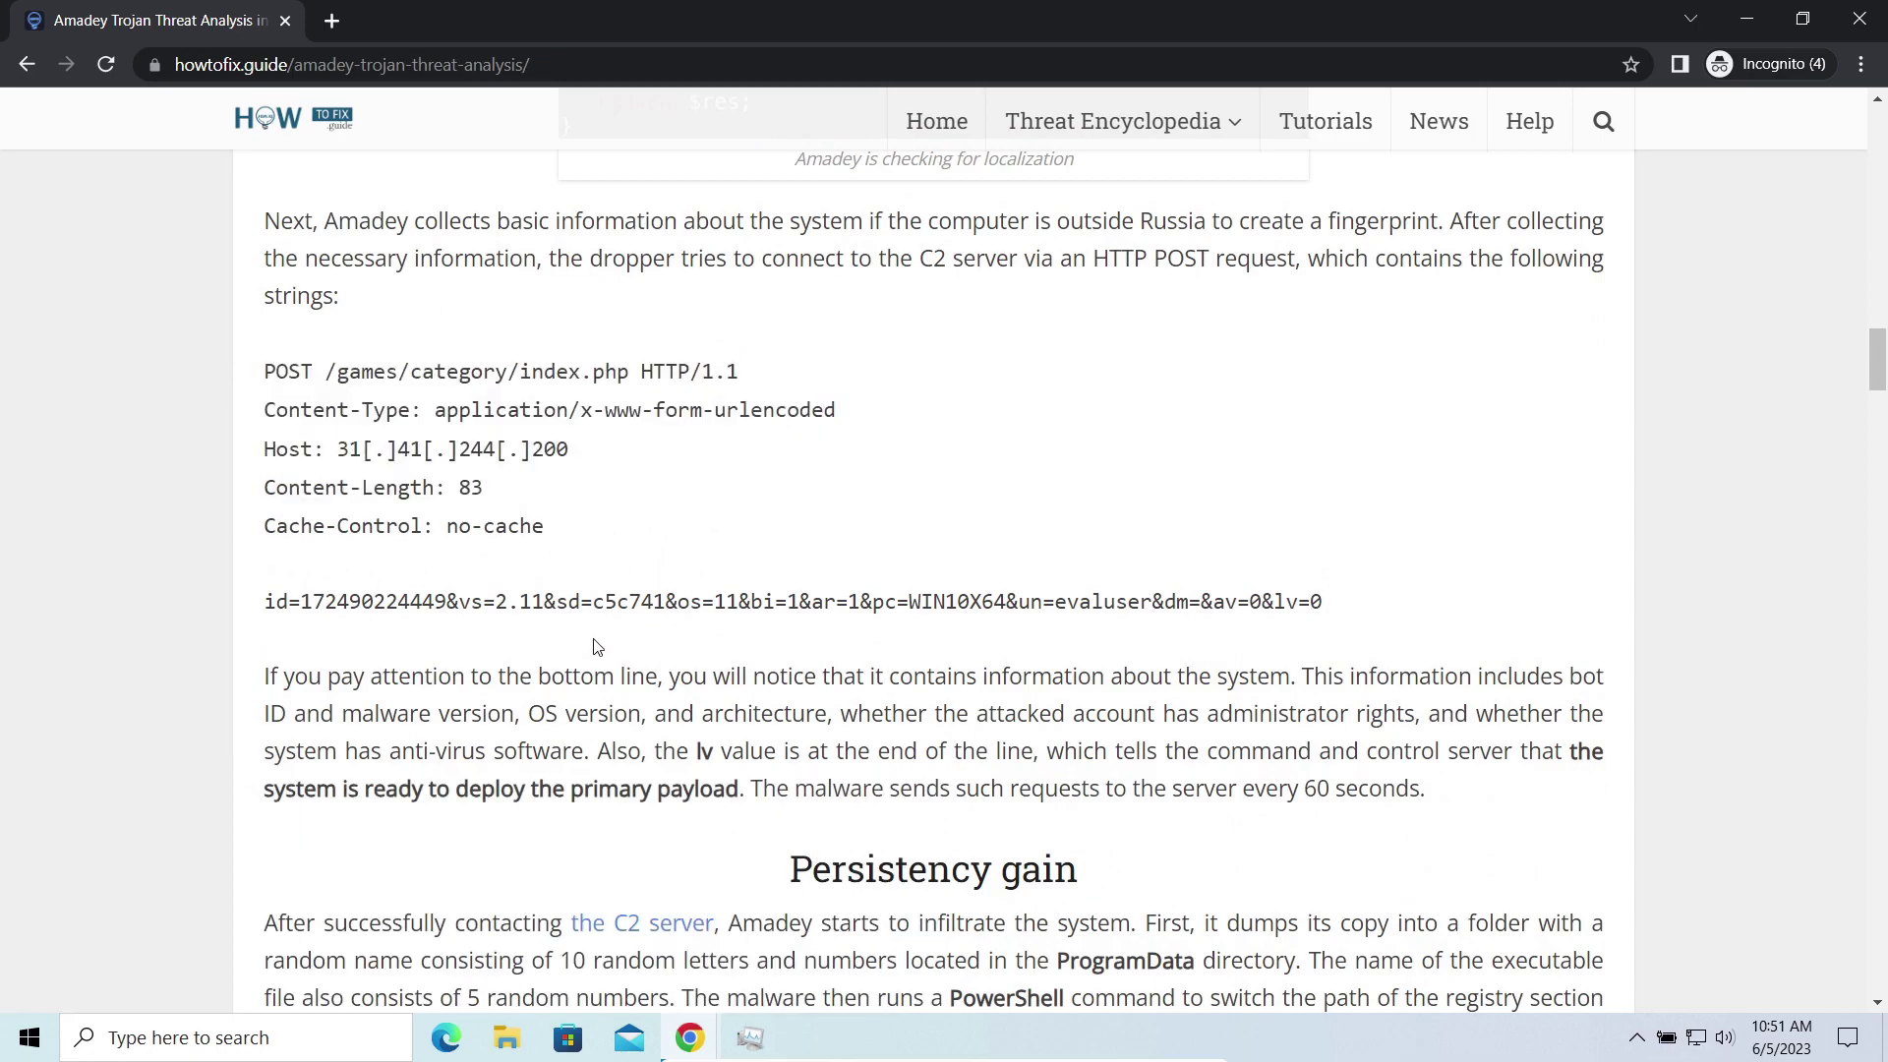
Scroll further and highlight the Malware Delivery paragraph.
scroll(597, 647, down, 1)
scroll(597, 647, down, 1)
scroll(485, 573, down, 4)
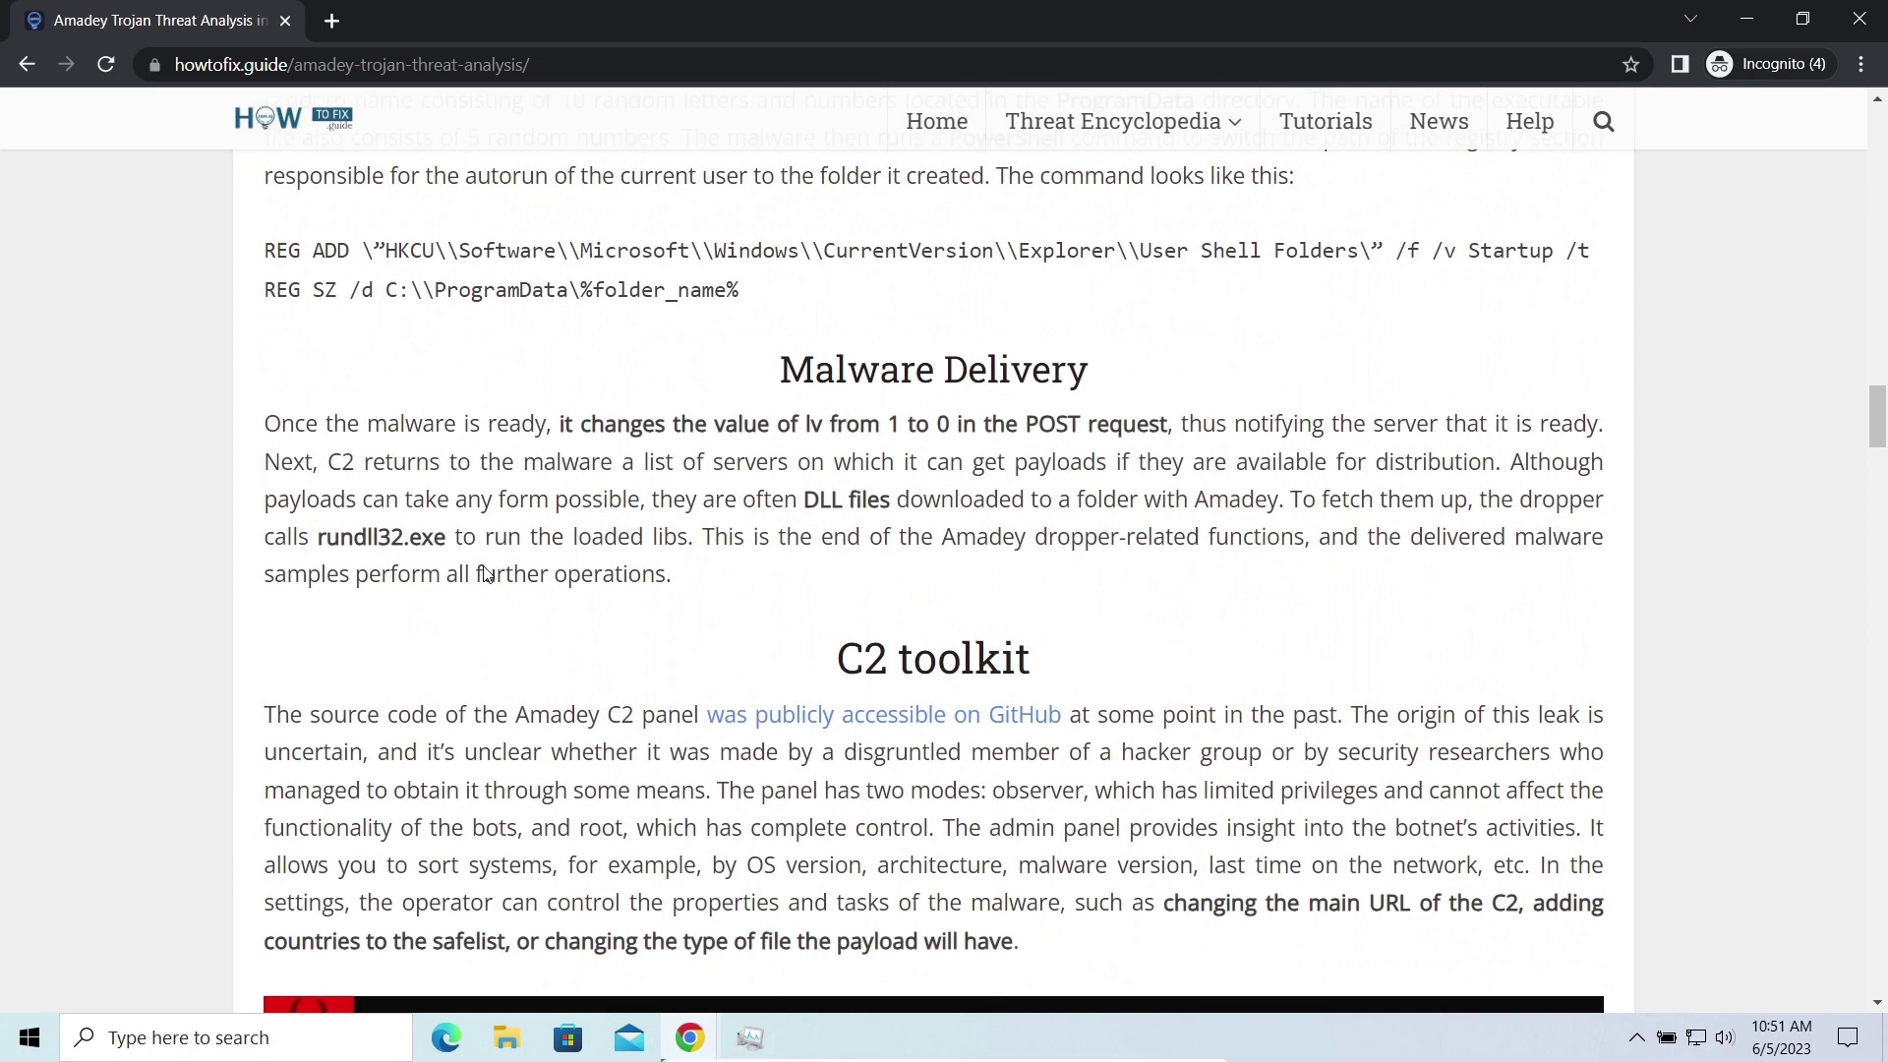
mouse_move(436, 425)
mouse_down()
mouse_move(920, 462)
mouse_move(1072, 528)
mouse_move(1100, 577)
mouse_up()
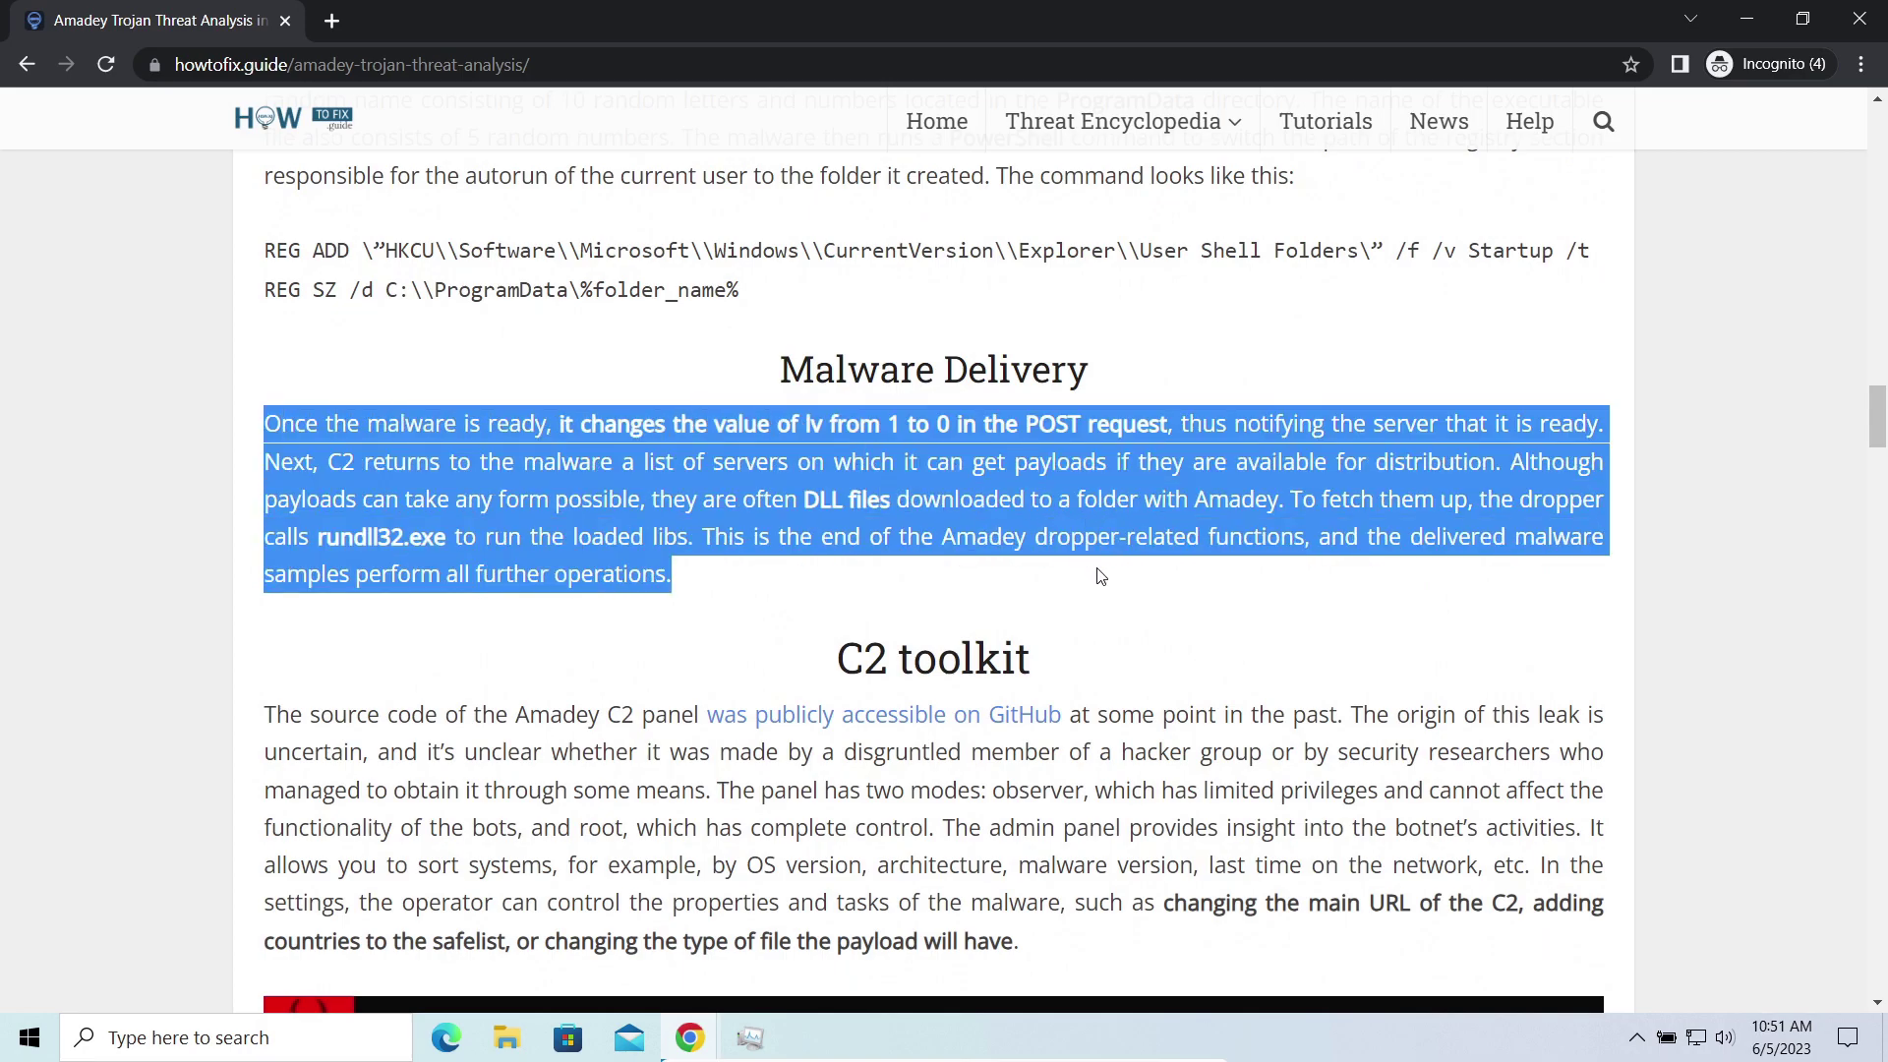
click(770, 675)
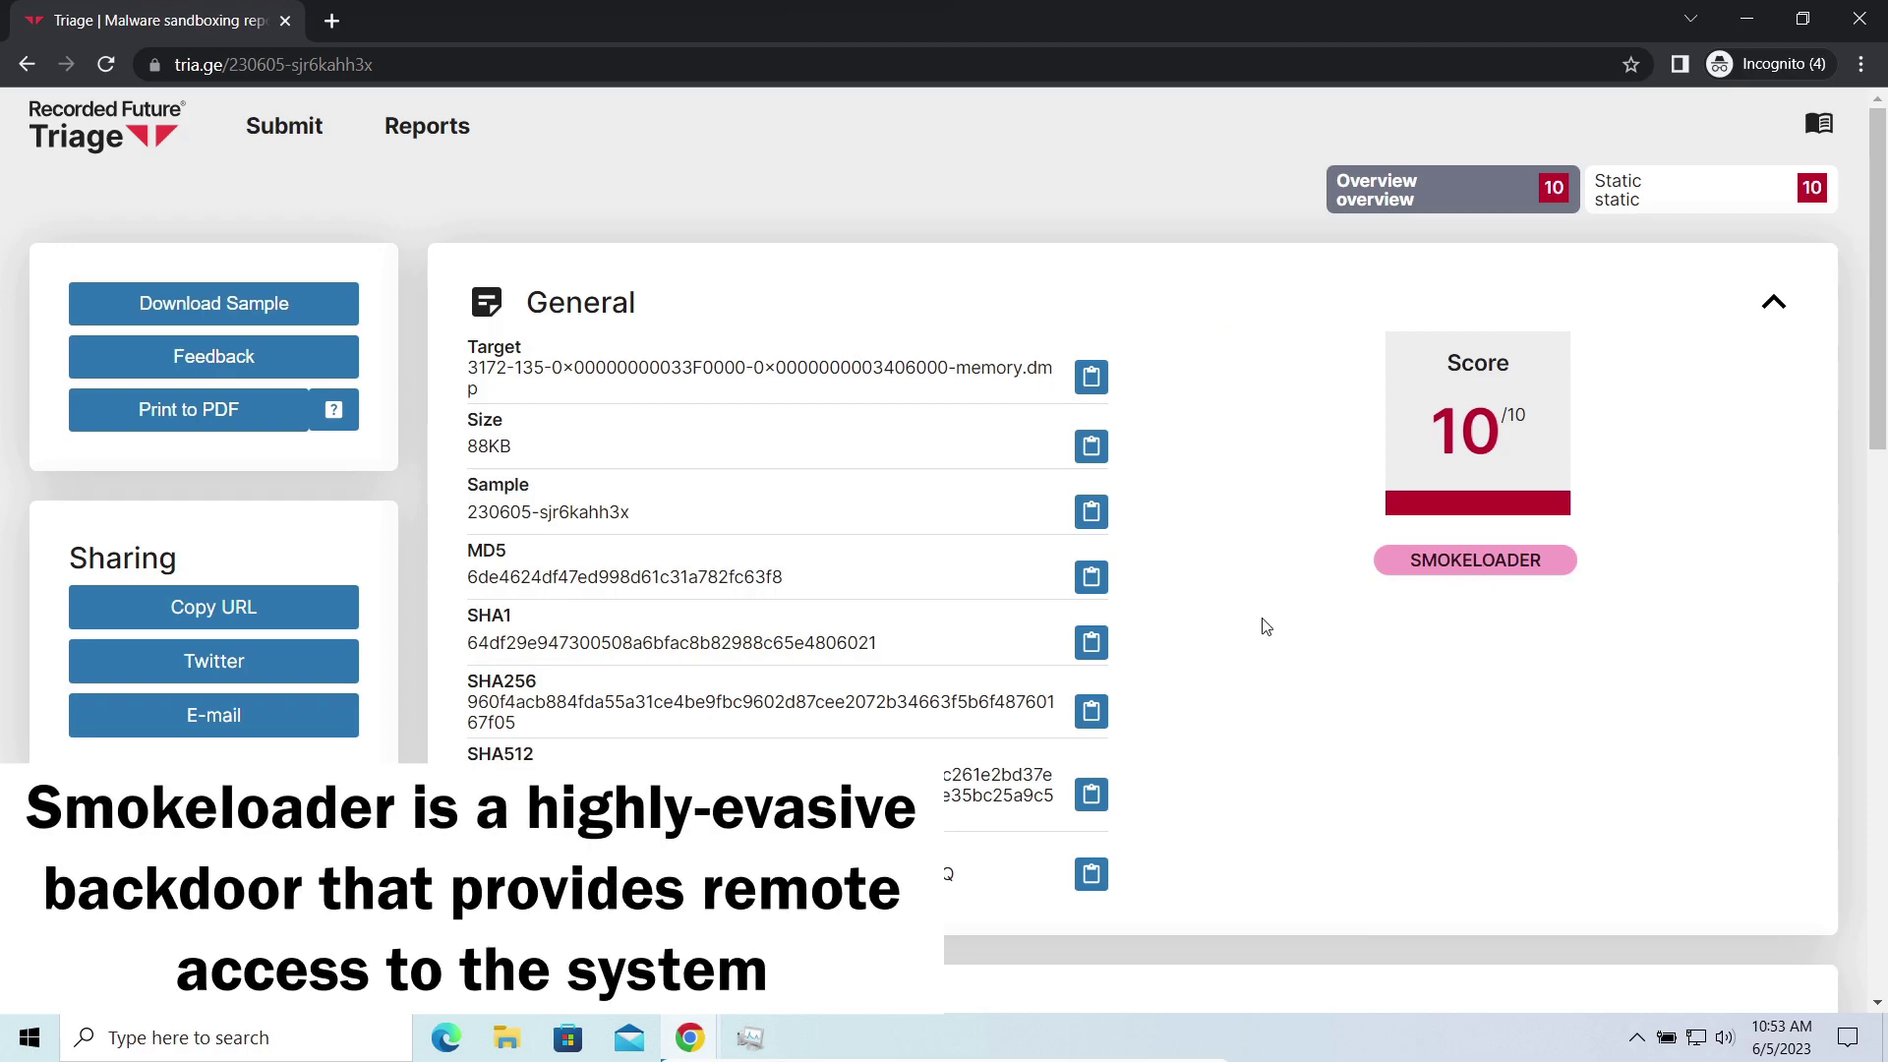
scroll(1260, 624, down, 1)
scroll(1267, 627, down, 1)
scroll(1267, 628, down, 3)
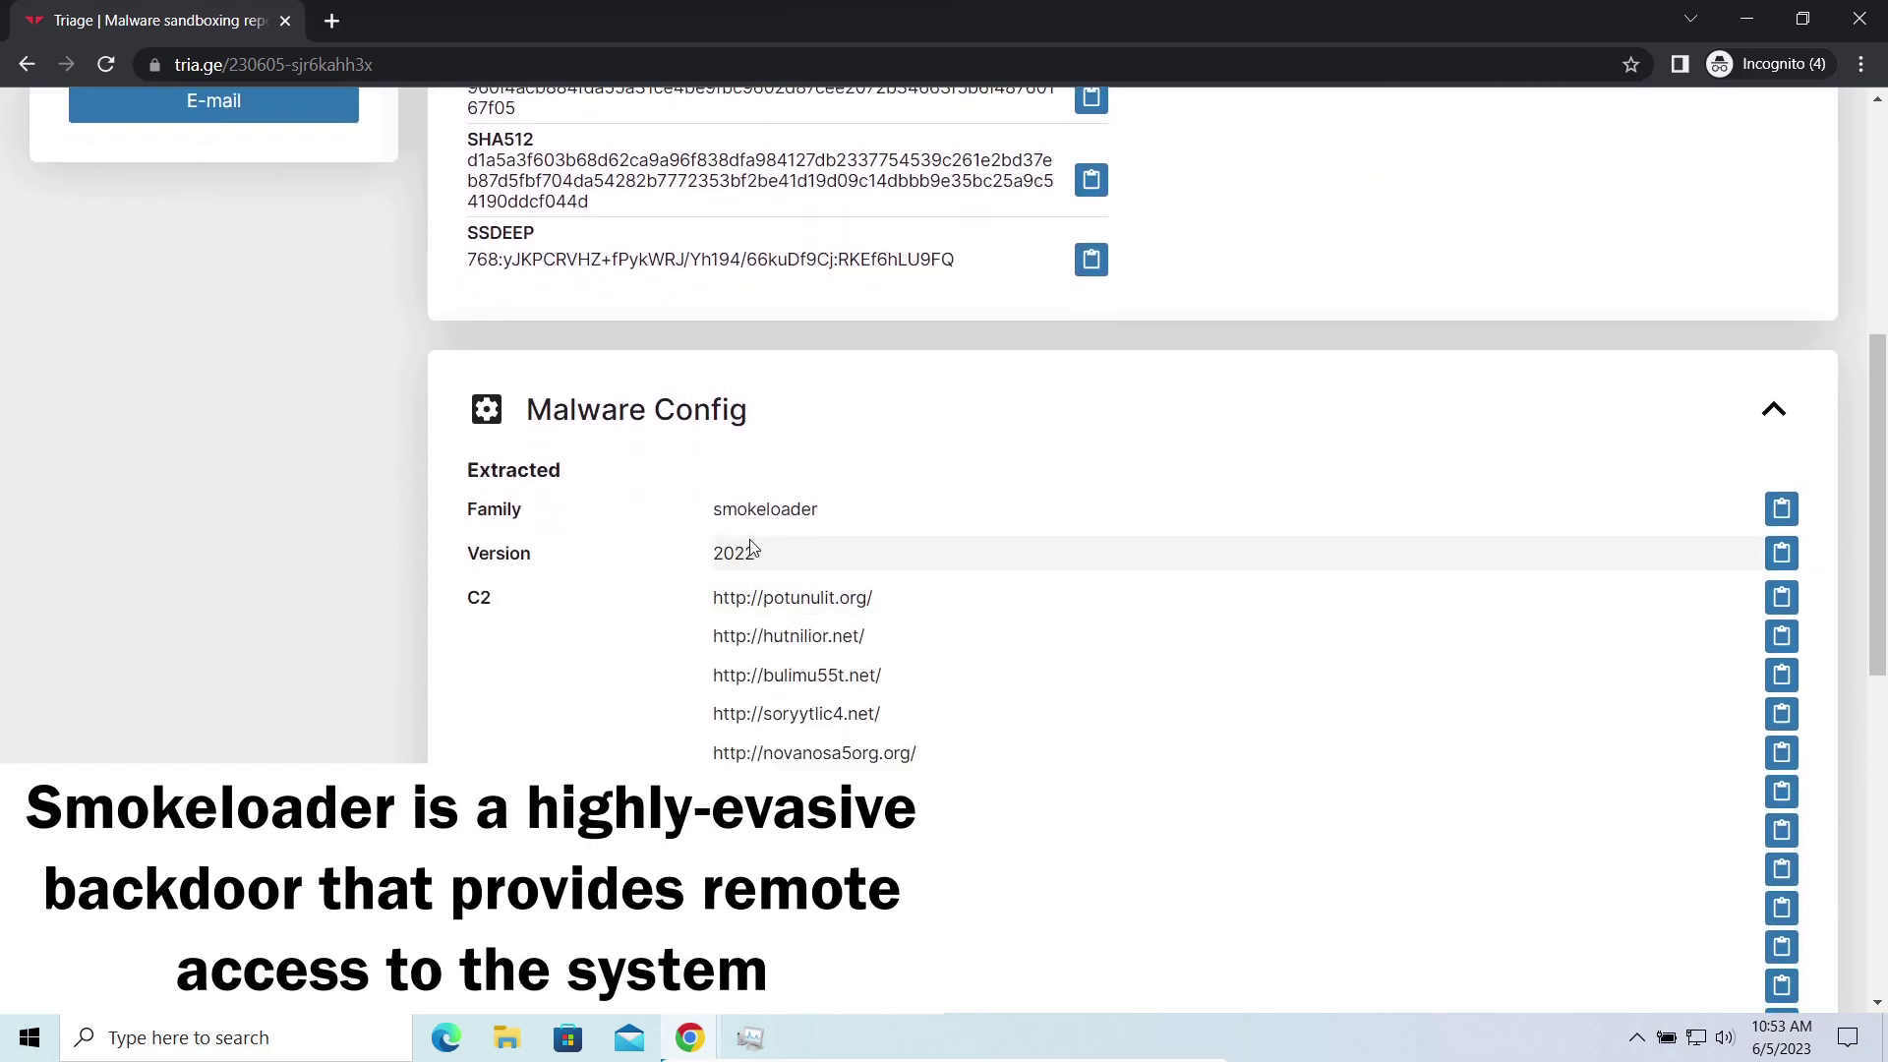
drag(703, 590, 931, 670)
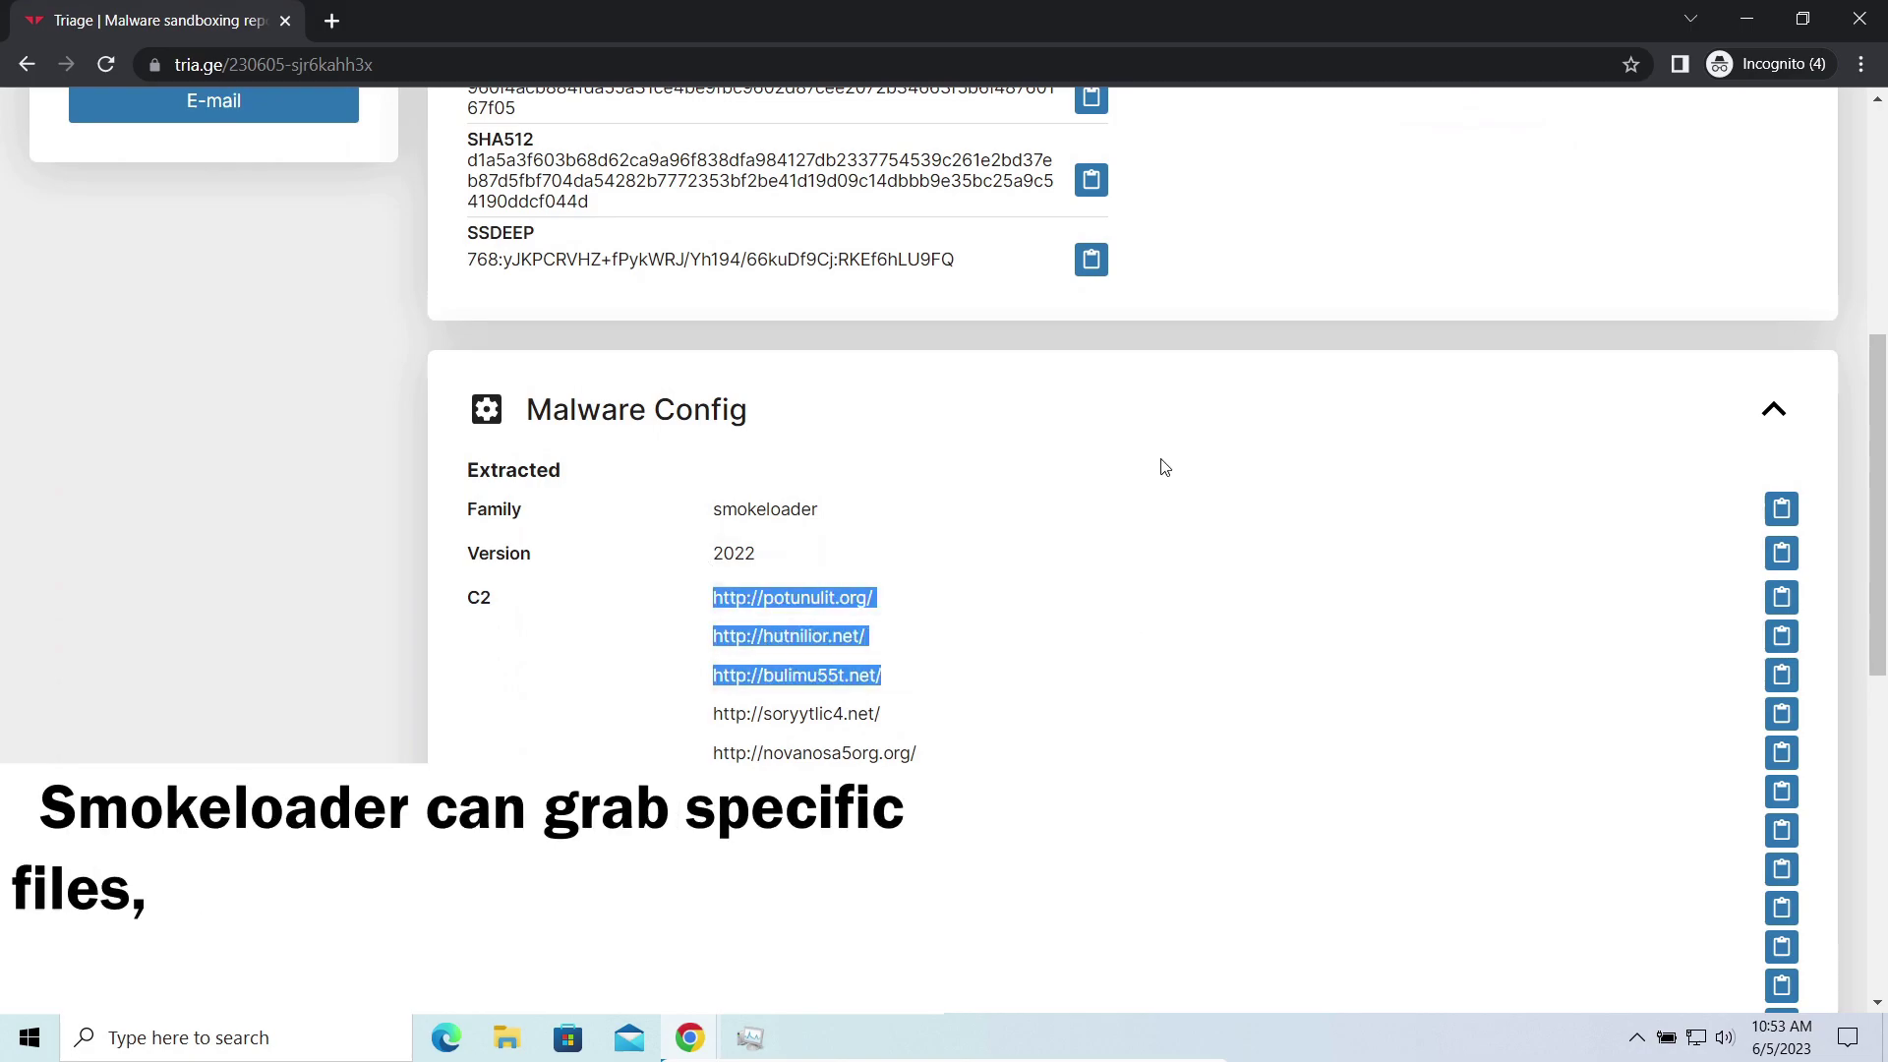
click(1117, 615)
scroll(1119, 644, down, 2)
scroll(1120, 644, down, 2)
scroll(1117, 642, down, 2)
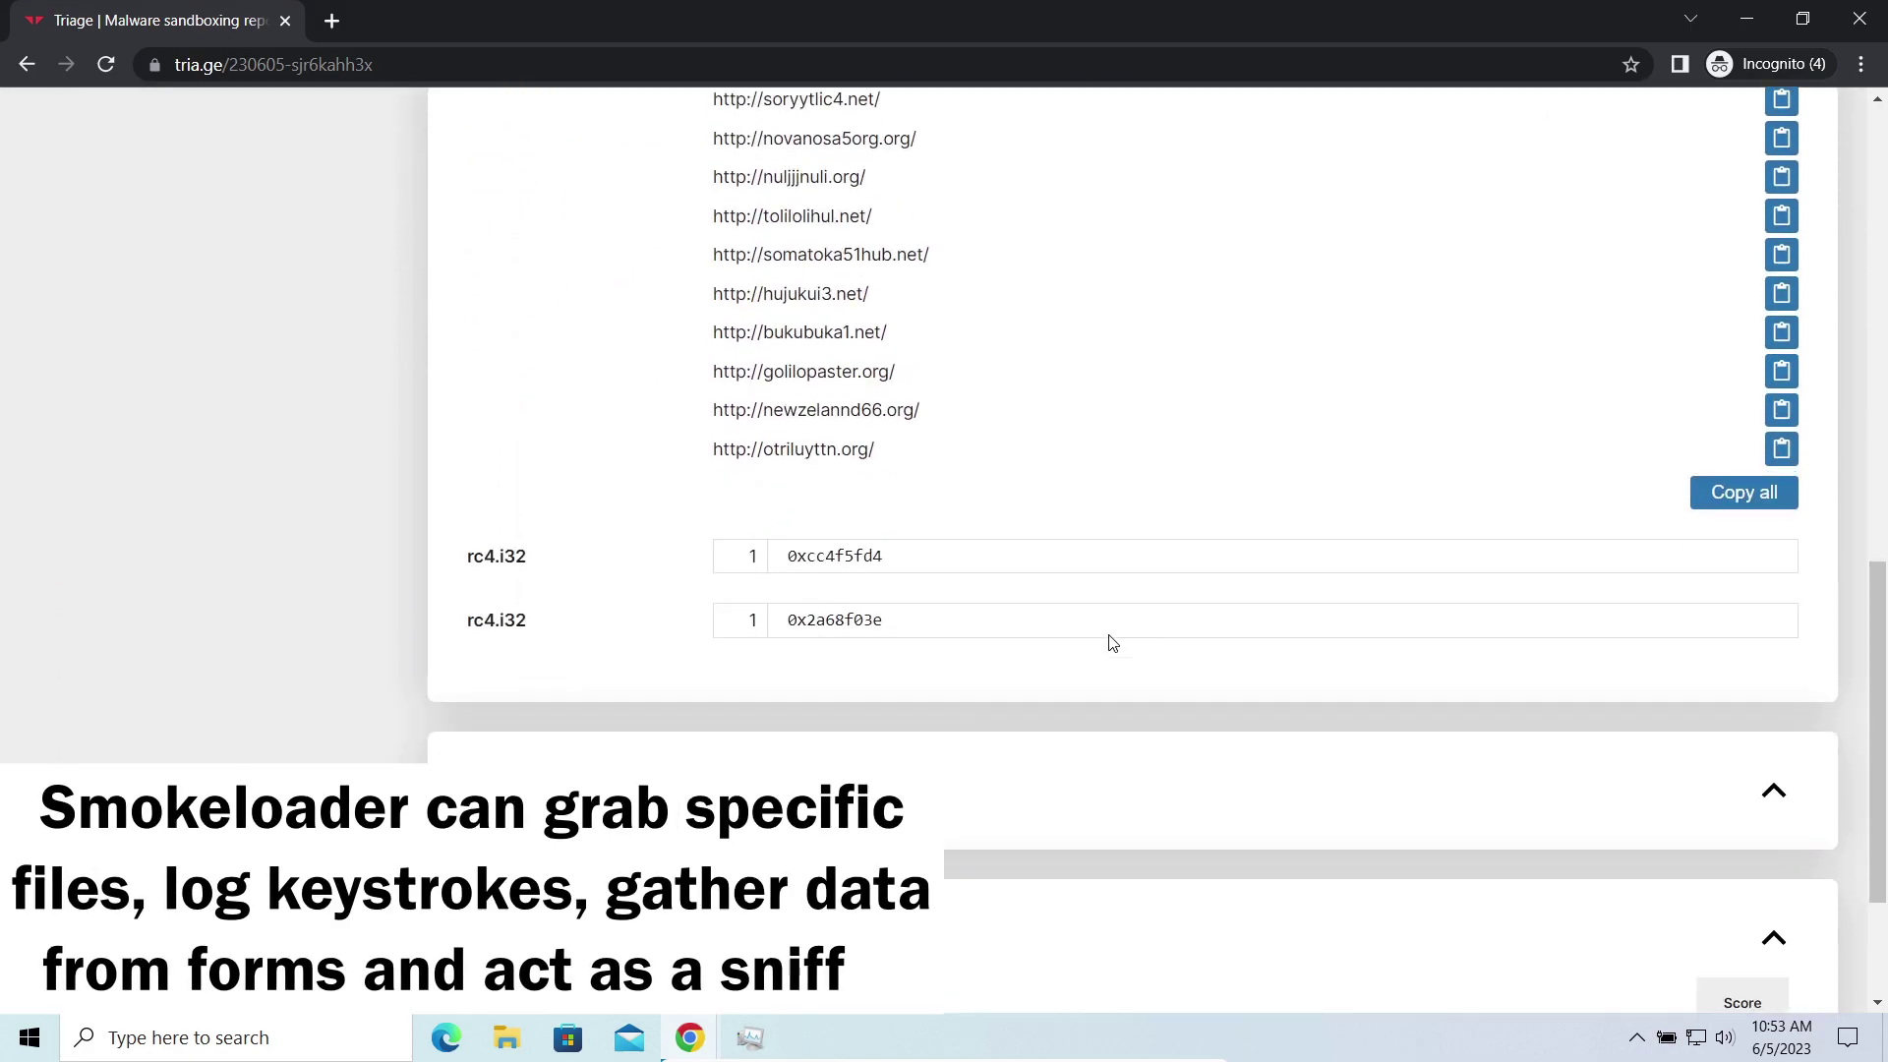
scroll(1106, 638, down, 1)
scroll(1099, 634, down, 1)
scroll(1101, 640, down, 1)
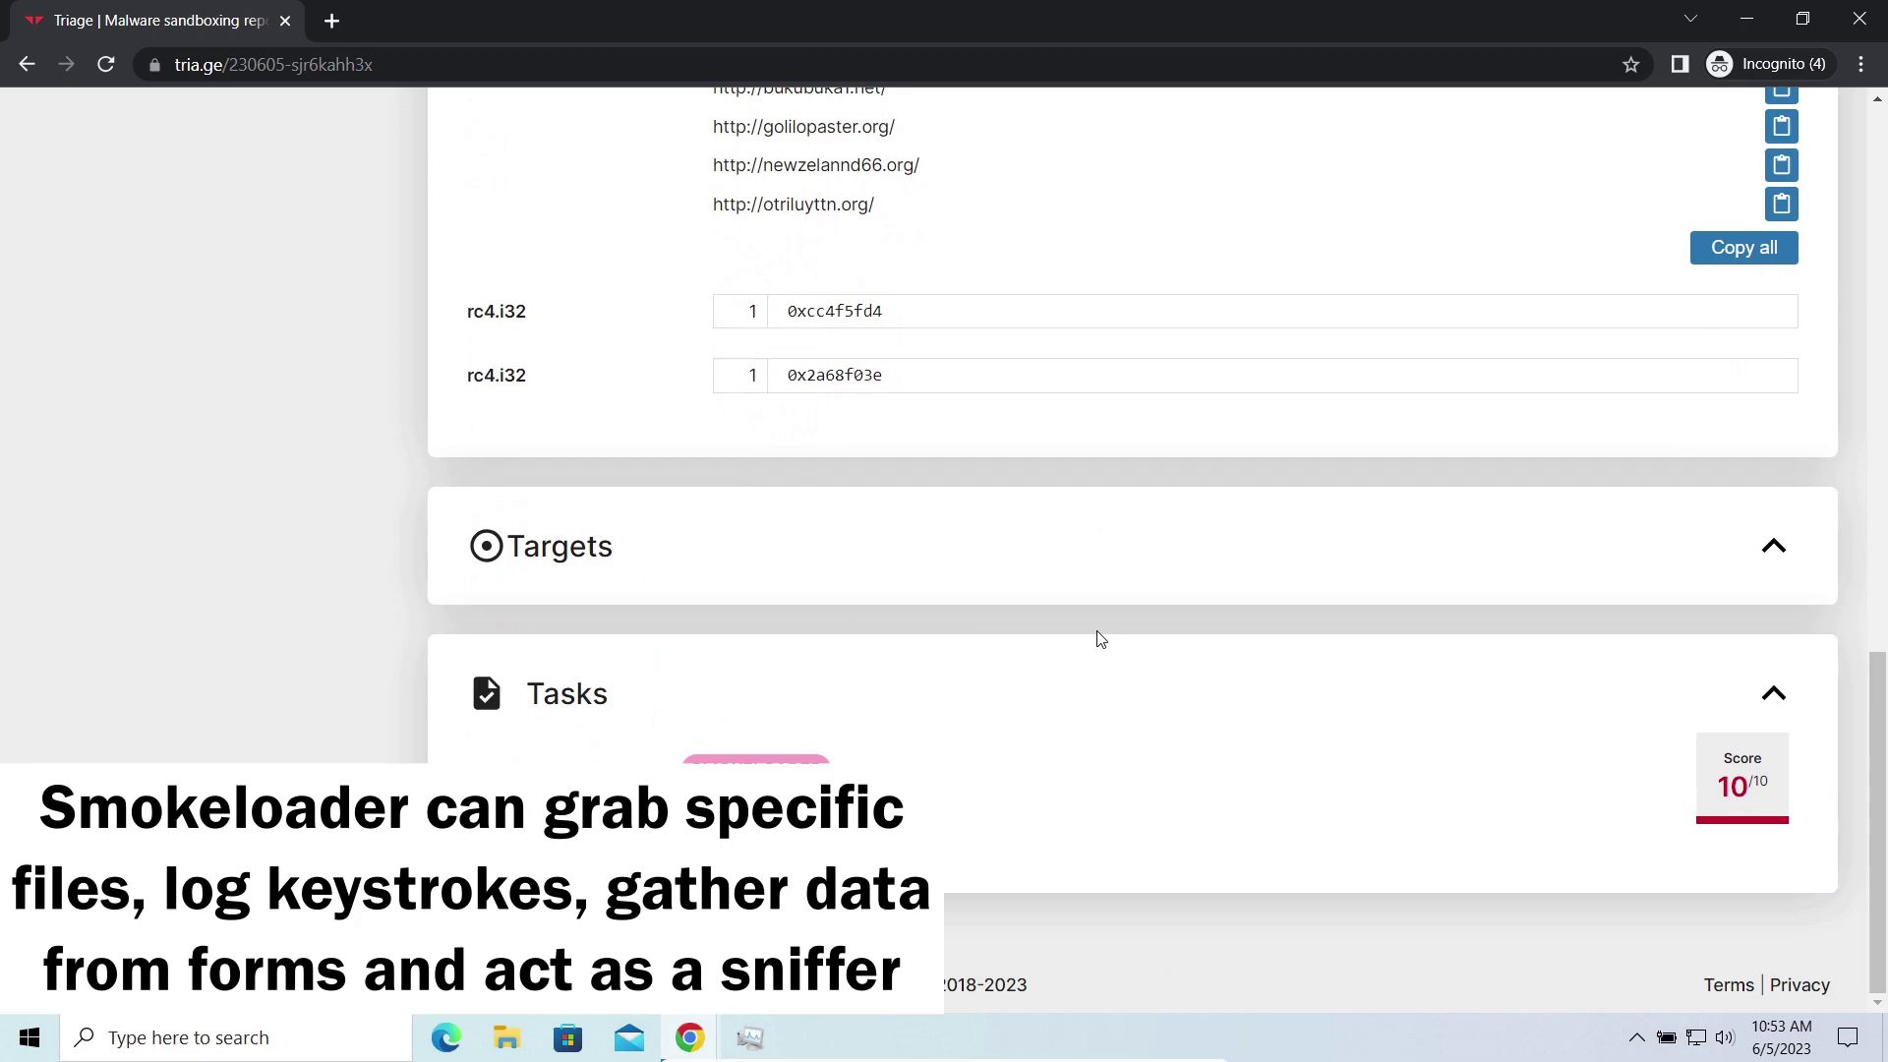
scroll(1100, 639, up, 2)
scroll(1101, 639, up, 3)
scroll(1101, 639, up, 2)
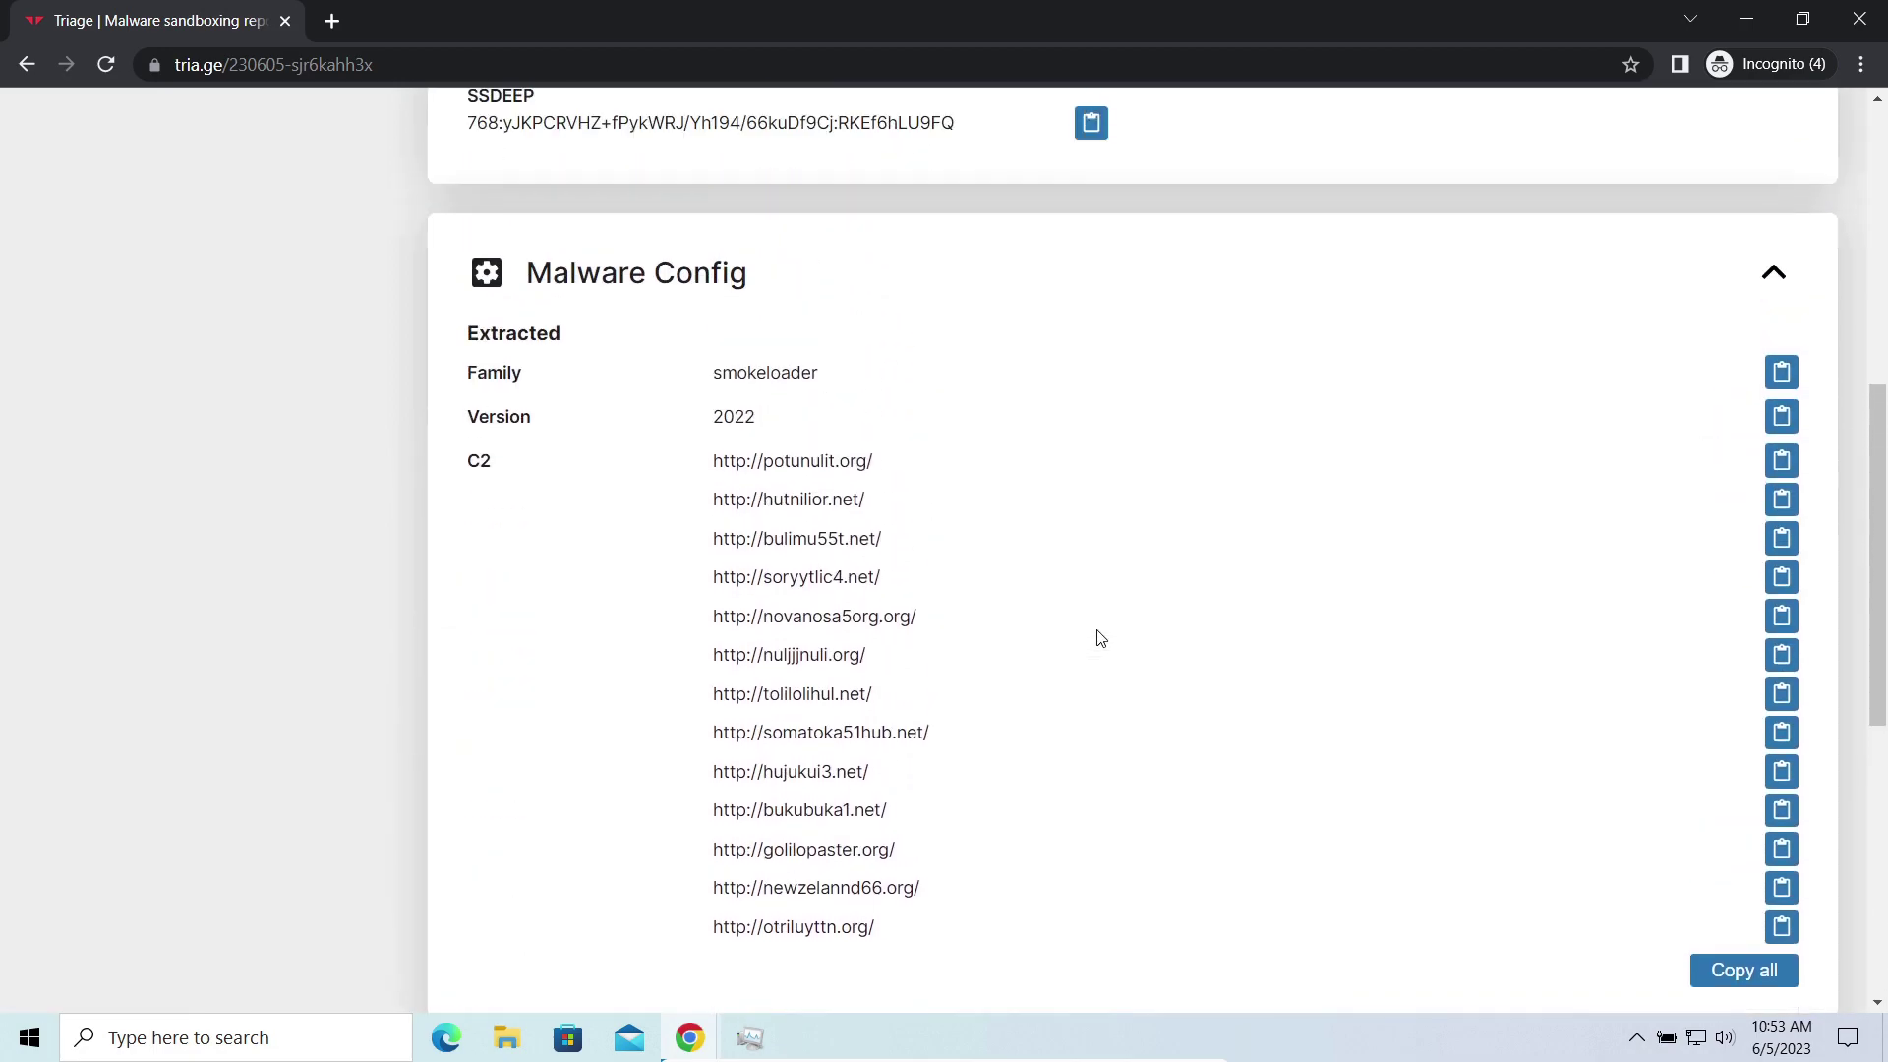
scroll(1101, 639, up, 5)
scroll(1098, 639, up, 3)
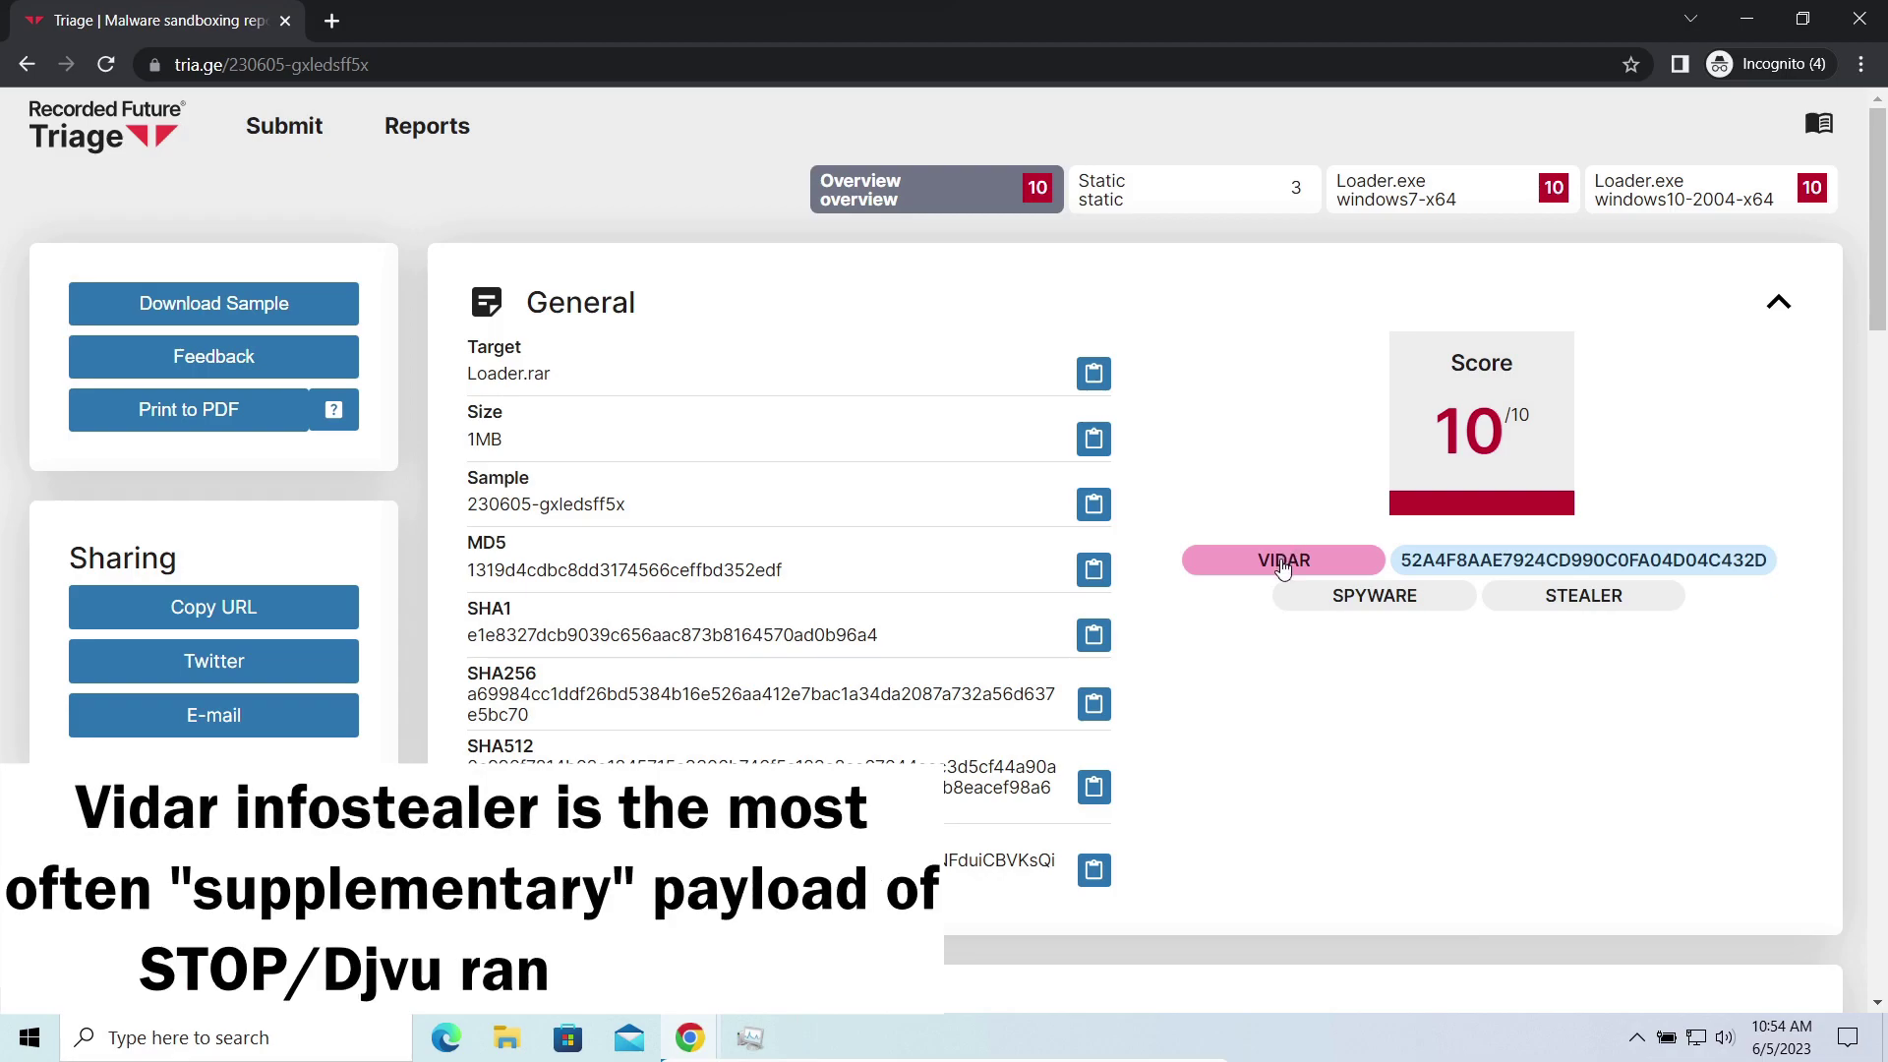
Scroll to Malware Config and highlight both Vidar C2 addresses.
scroll(1196, 694, down, 2)
scroll(1196, 695, down, 4)
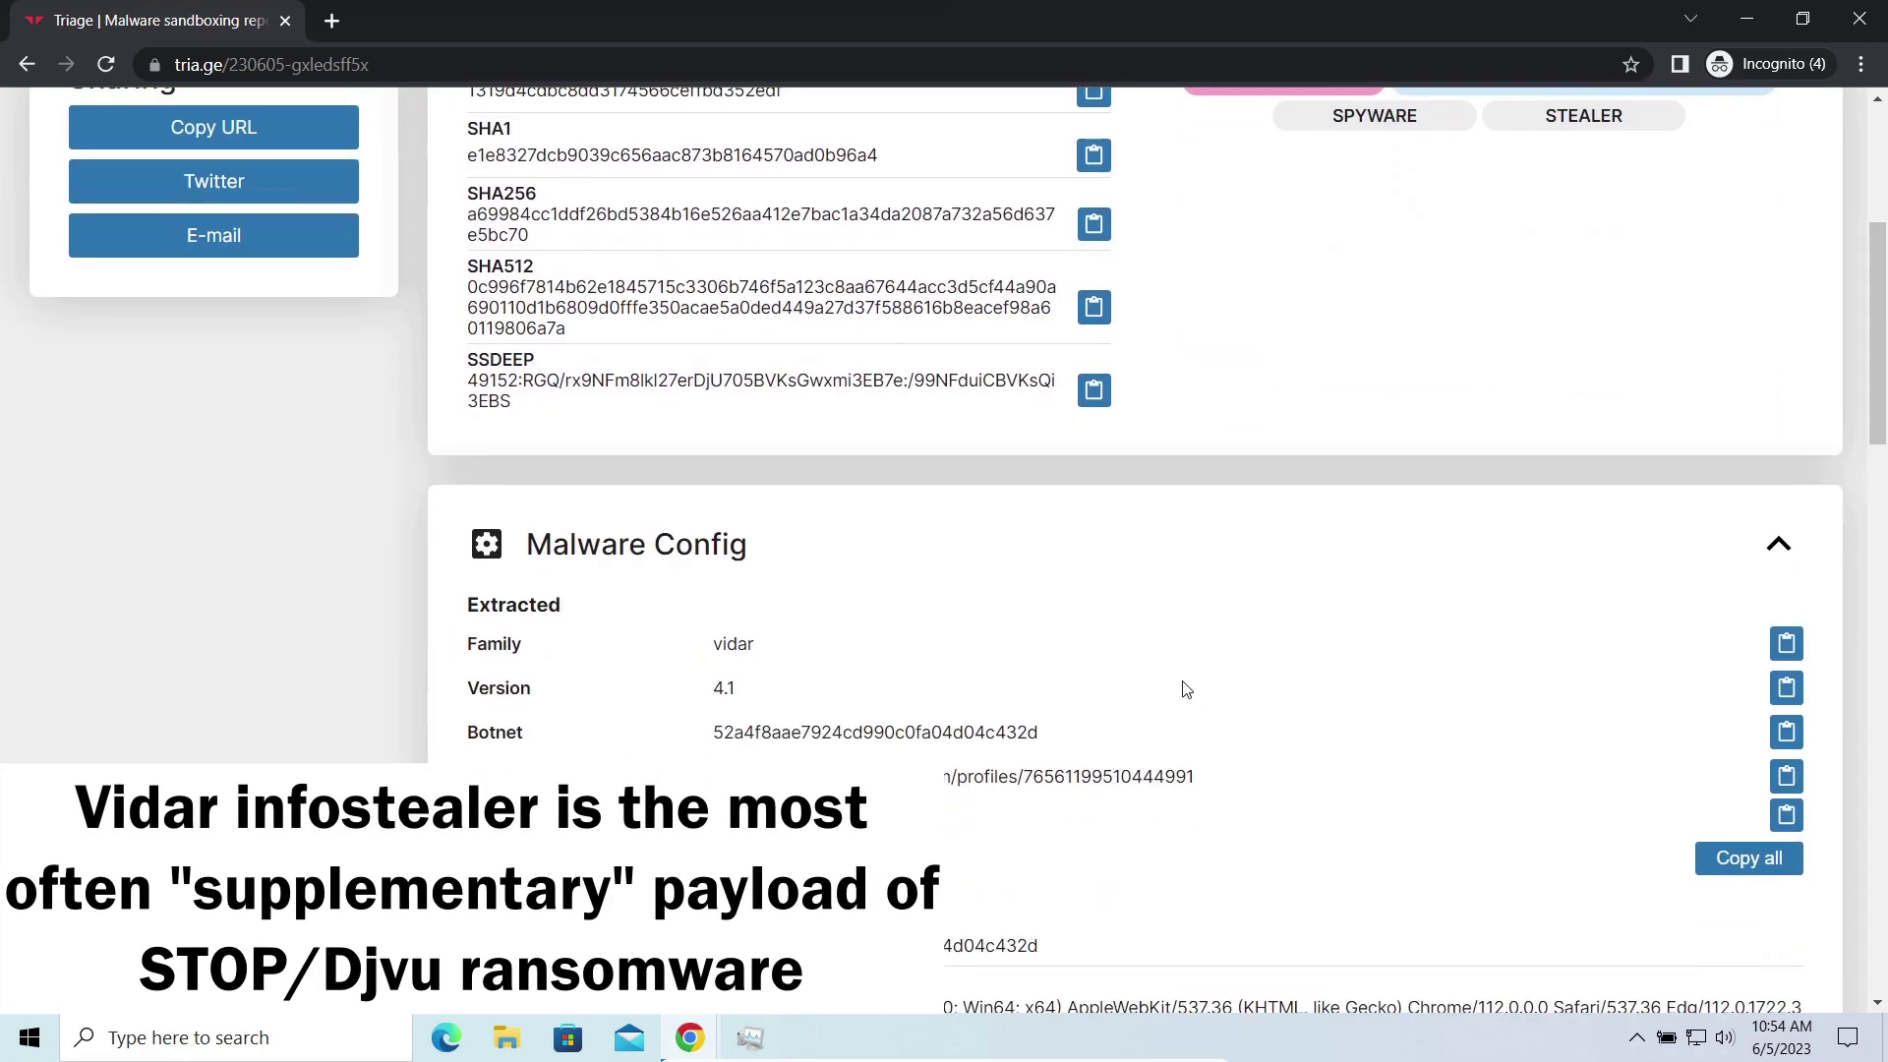
scroll(1184, 682, down, 1)
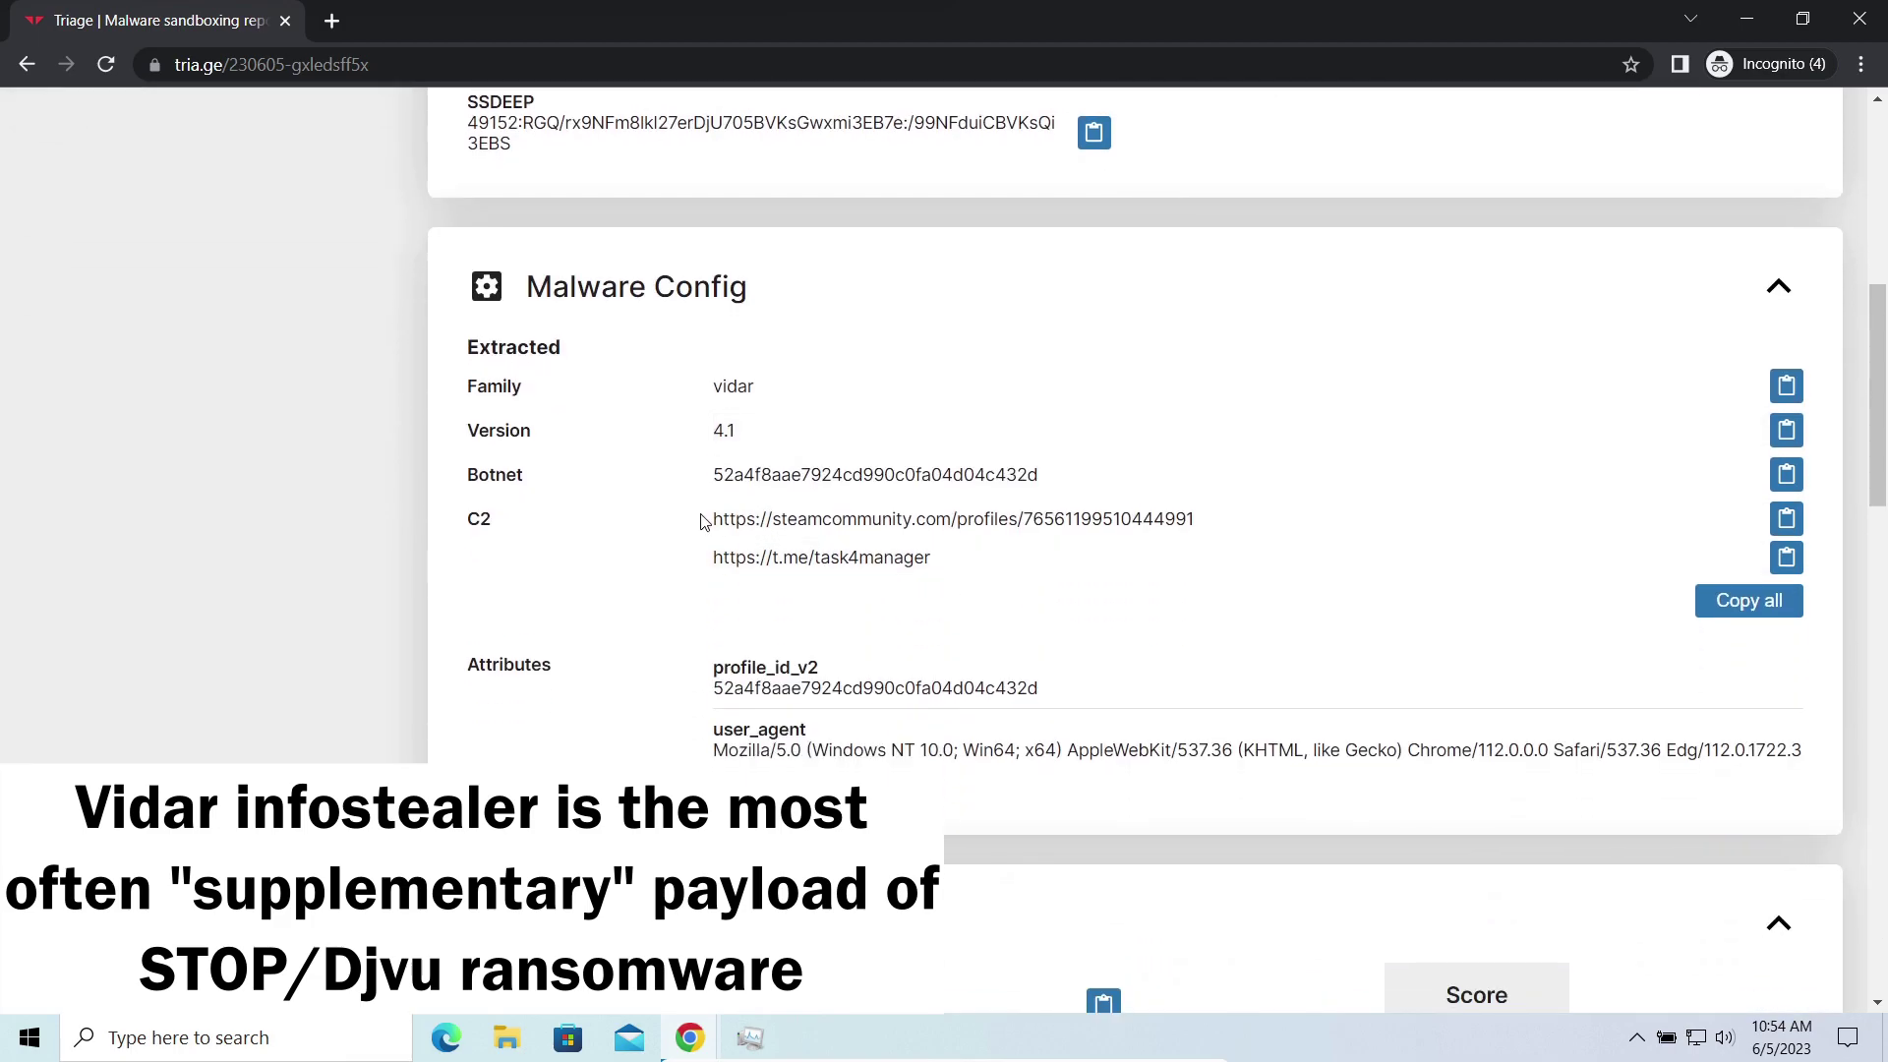
drag(706, 519, 1030, 612)
click(1029, 611)
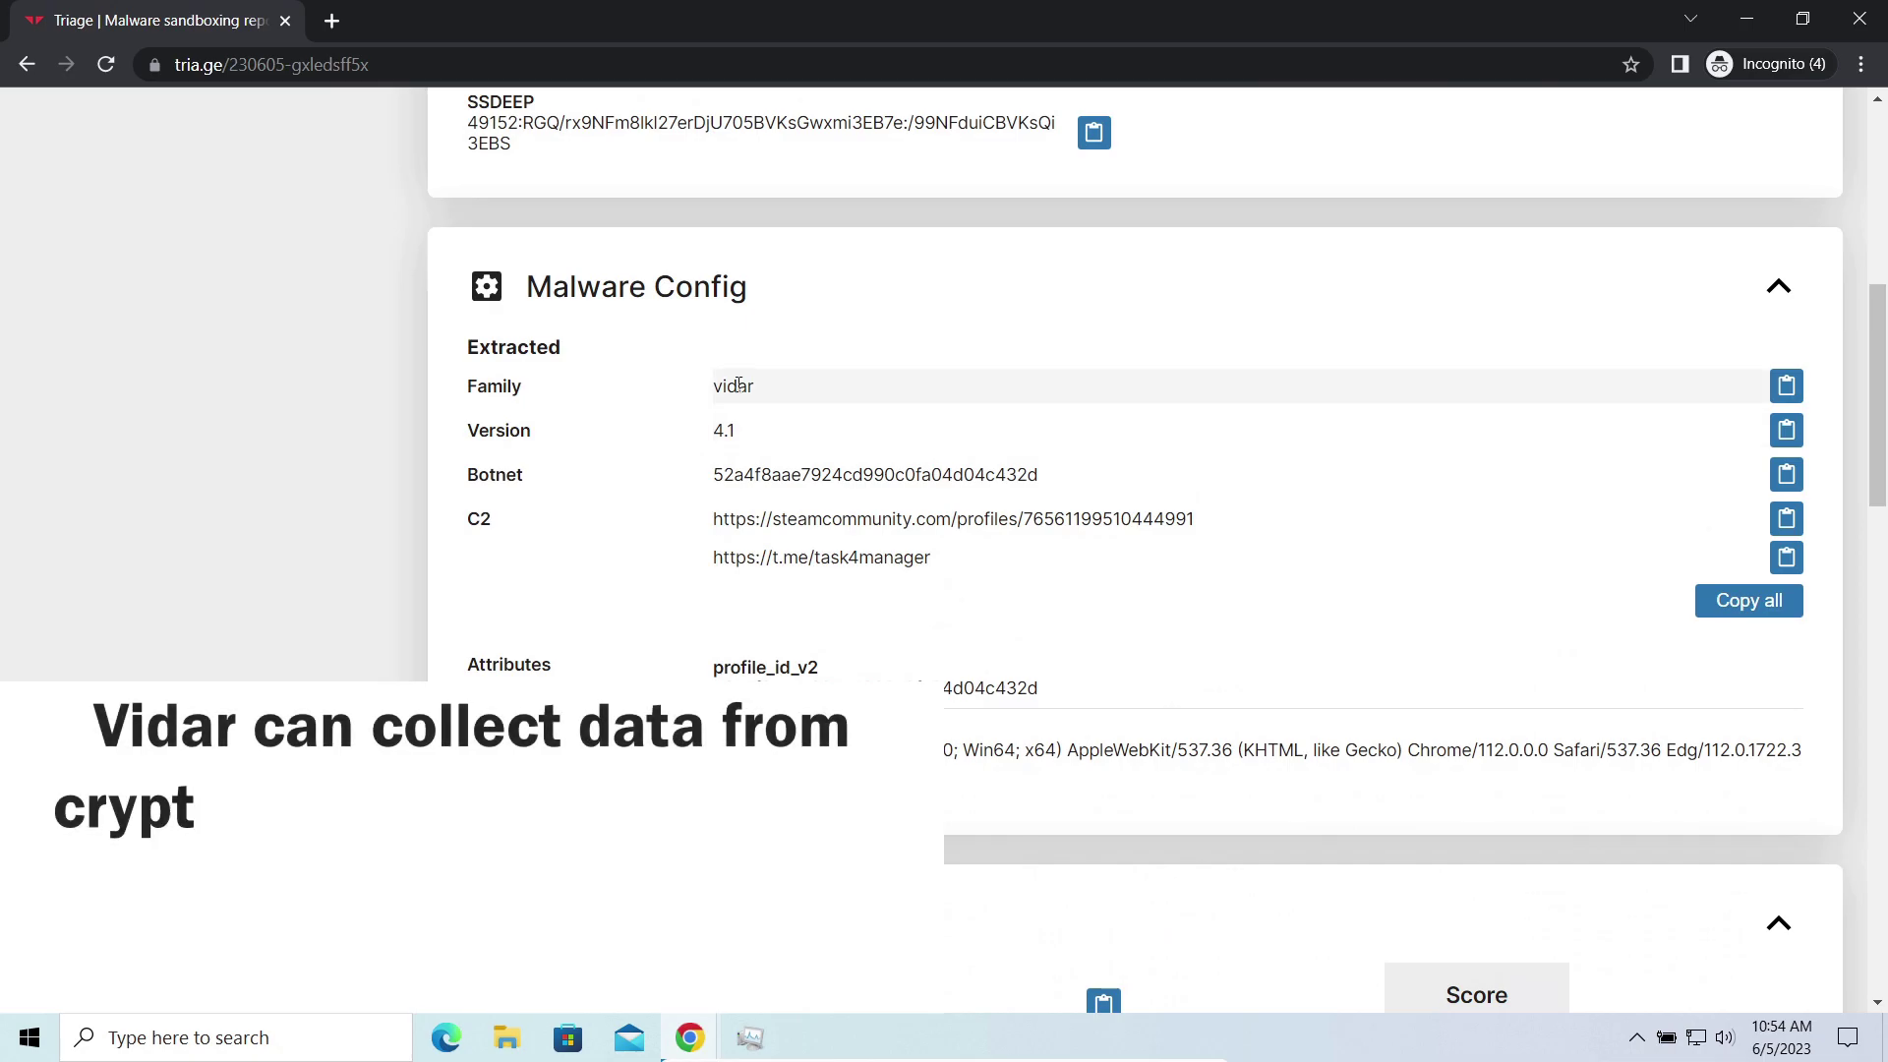
Scroll through the report's Targets, stealer signatures and MITRE ATT&CK sections.
scroll(1033, 717, down, 1)
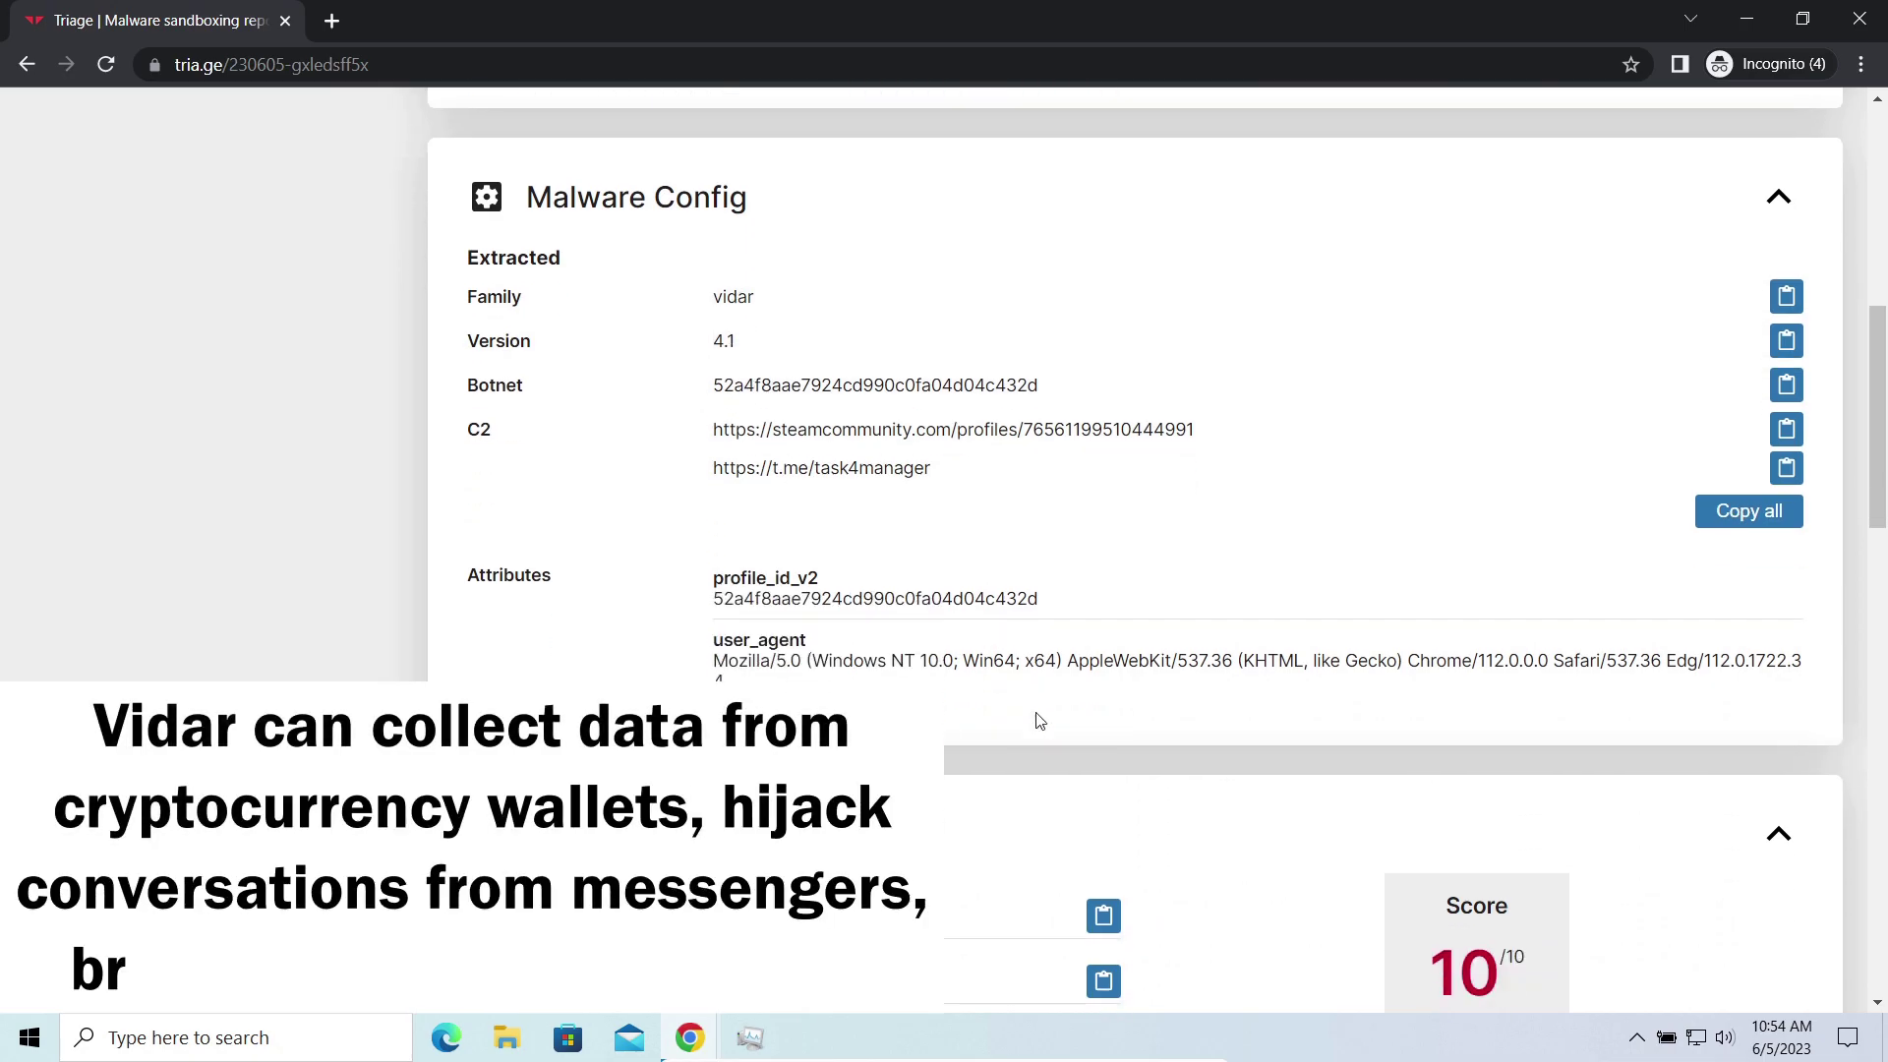
scroll(1003, 700, down, 2)
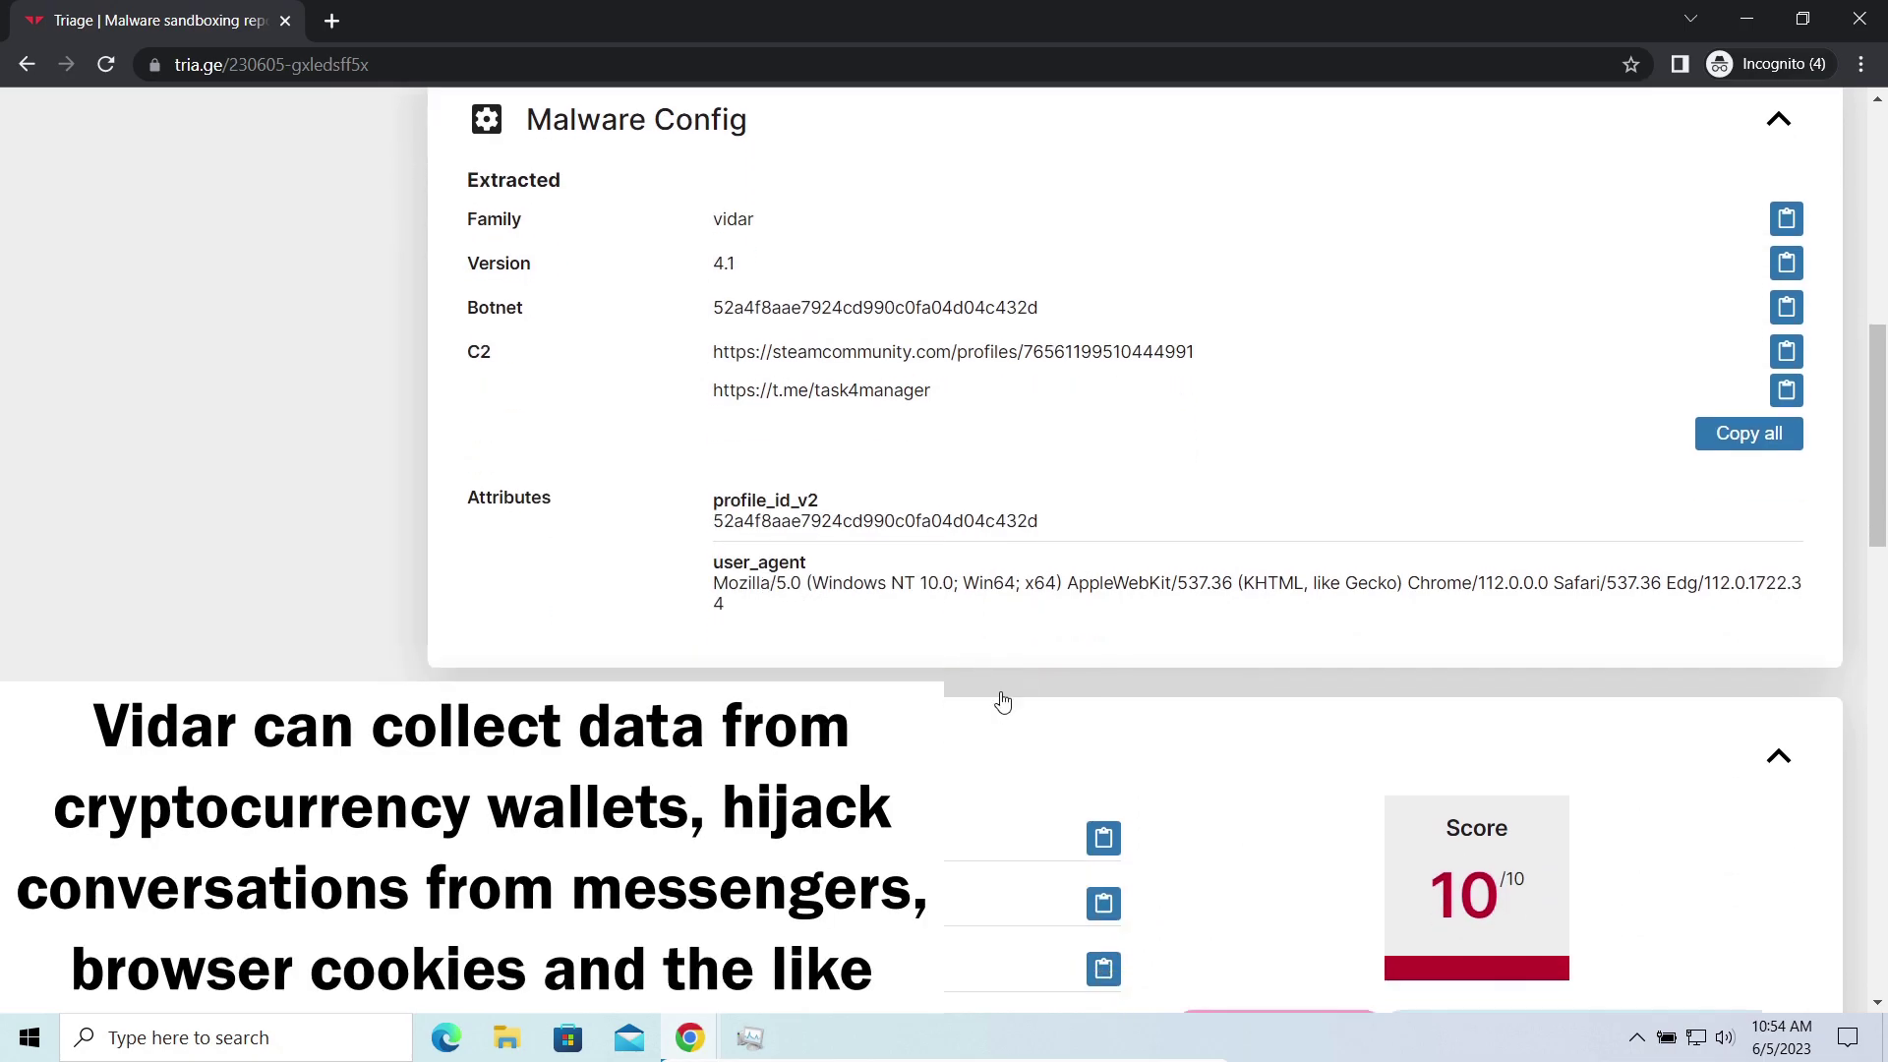
scroll(1118, 674, down, 2)
scroll(1146, 679, down, 1)
scroll(1172, 682, down, 1)
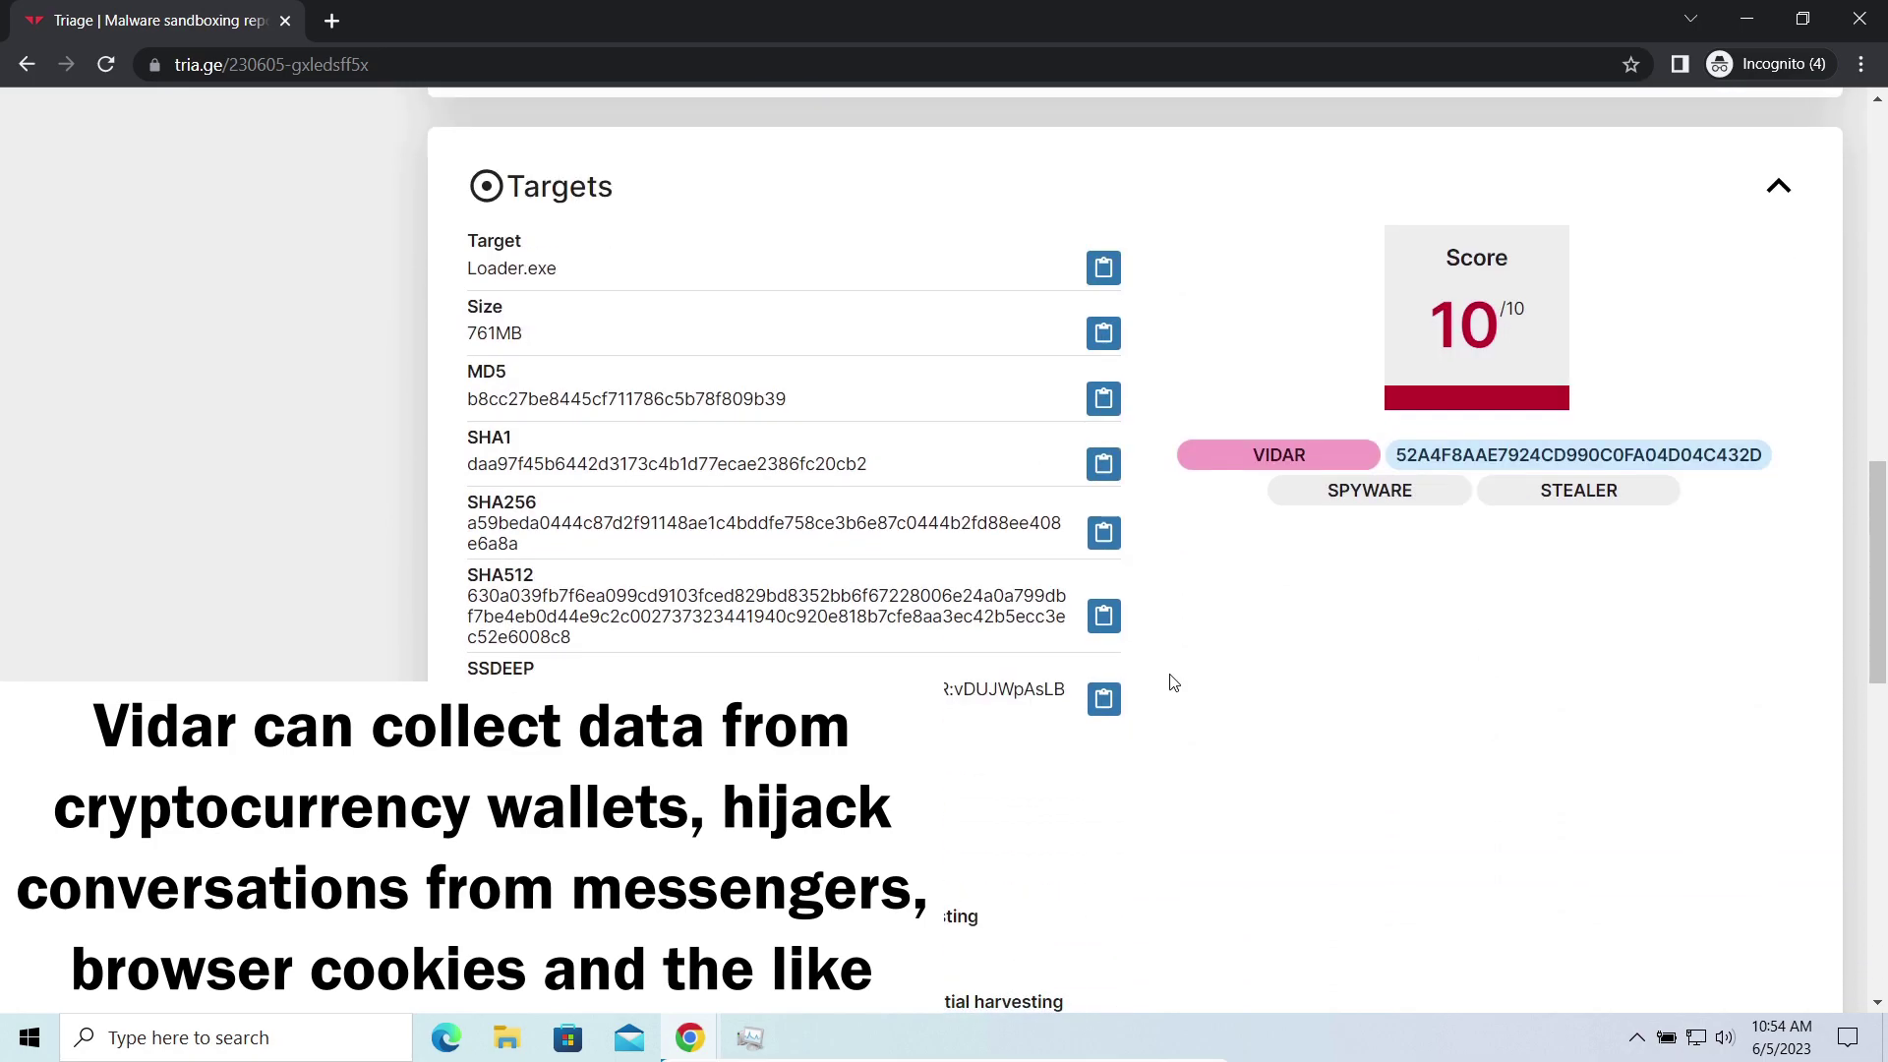
scroll(1172, 681, down, 2)
scroll(837, 616, down, 1)
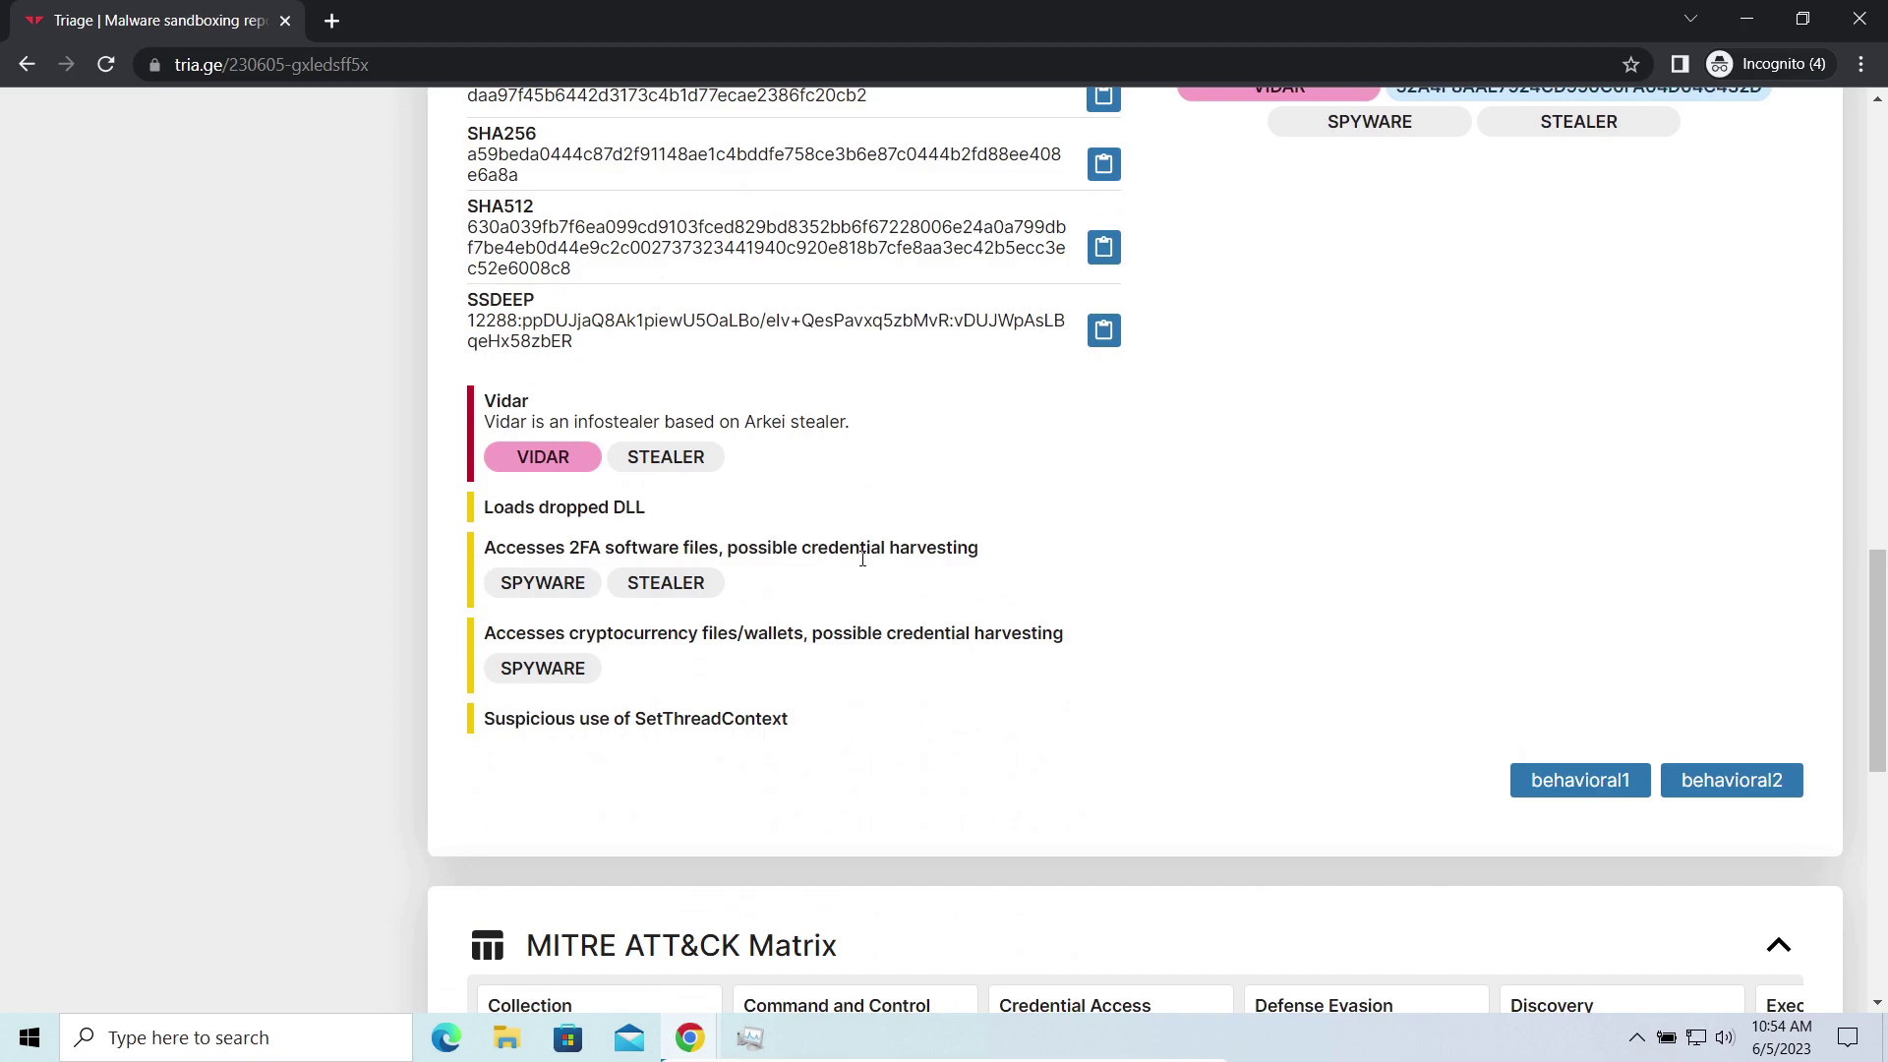
scroll(831, 699, down, 4)
scroll(831, 704, down, 1)
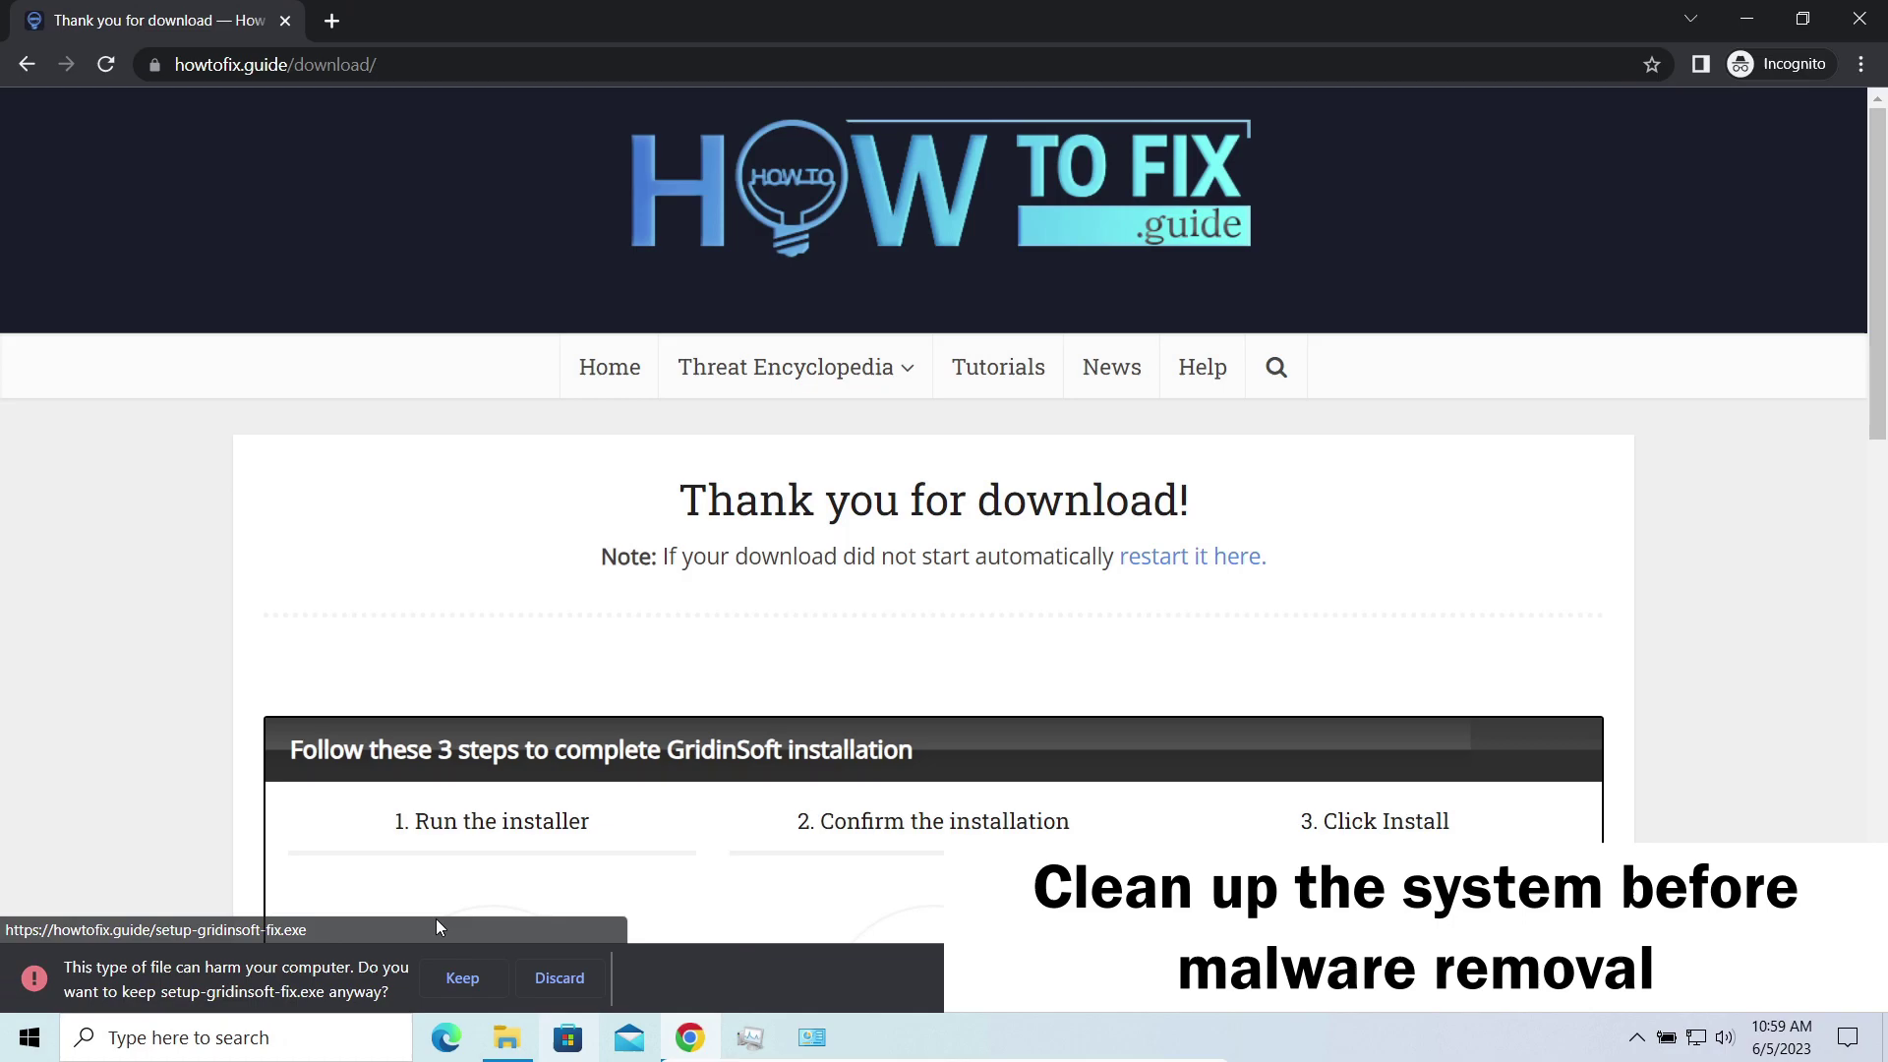
Keep and run setup-gridinsoft-fix.exe, approve the UAC prompt, and start the installation.
click(463, 976)
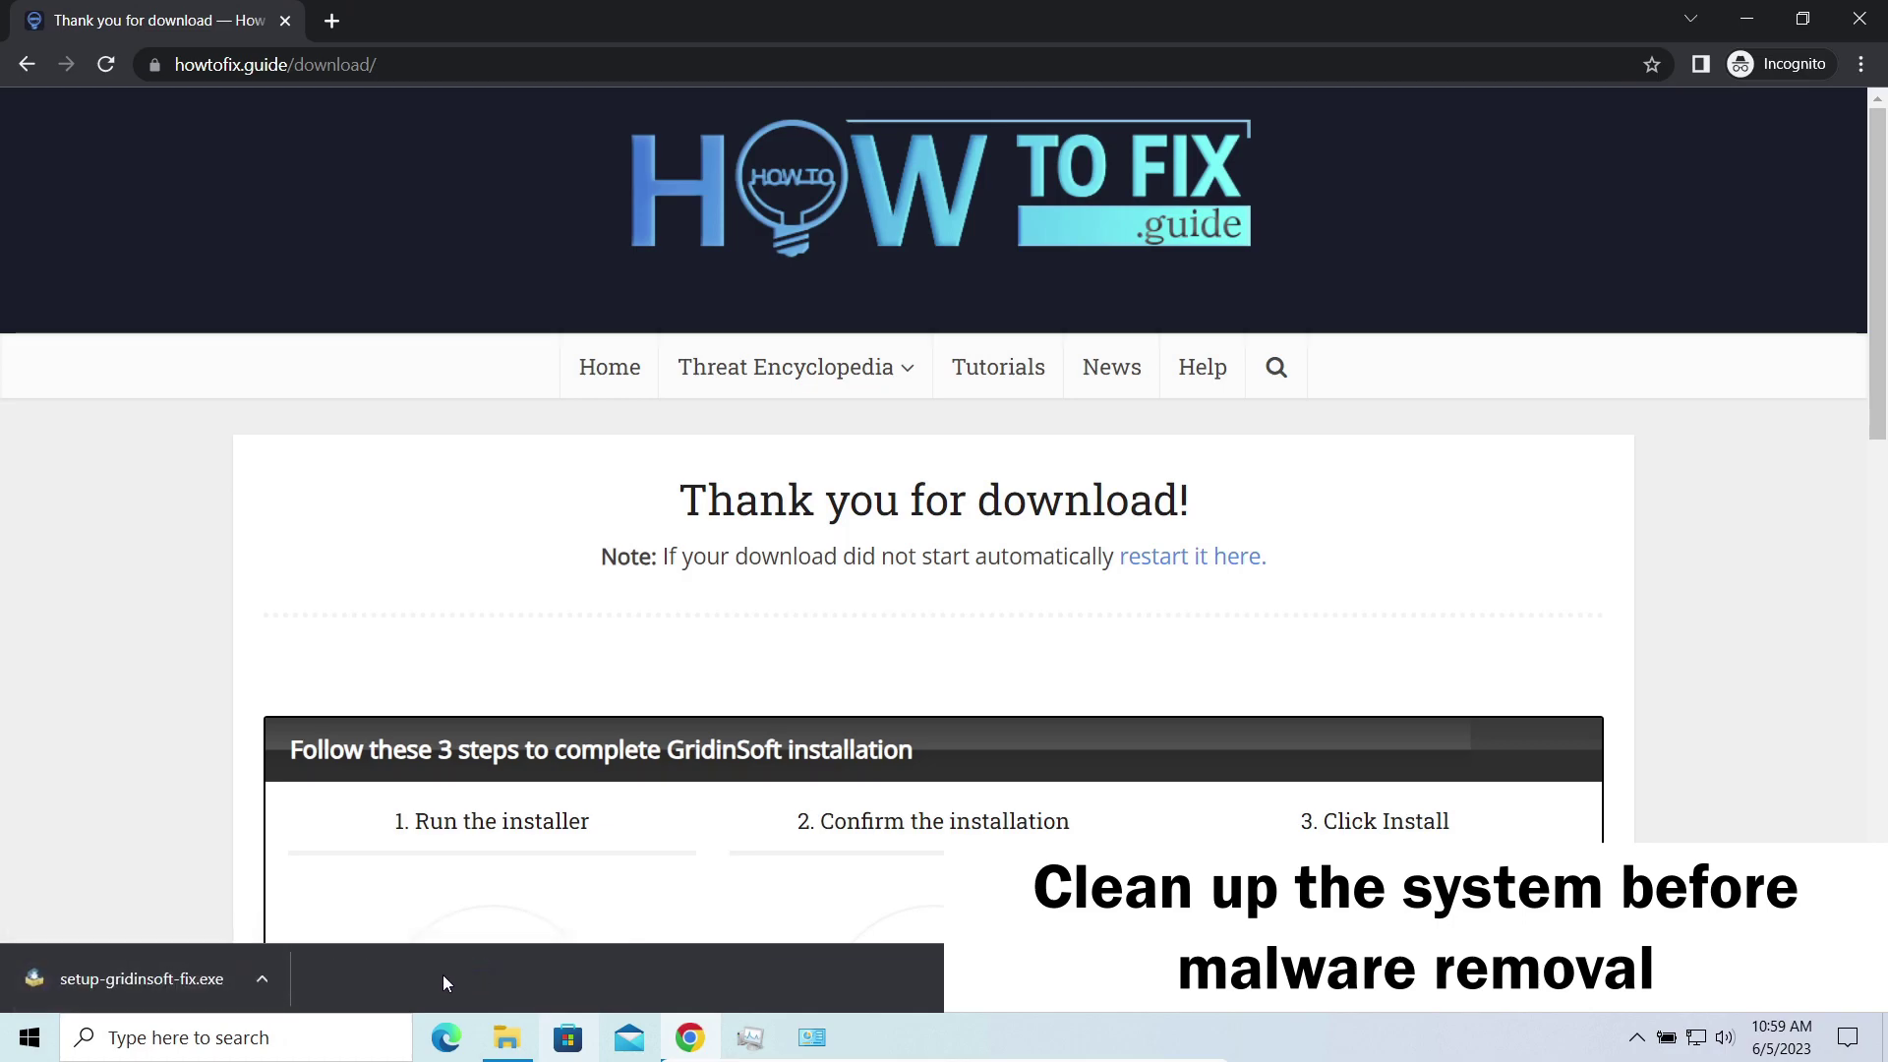
click(158, 971)
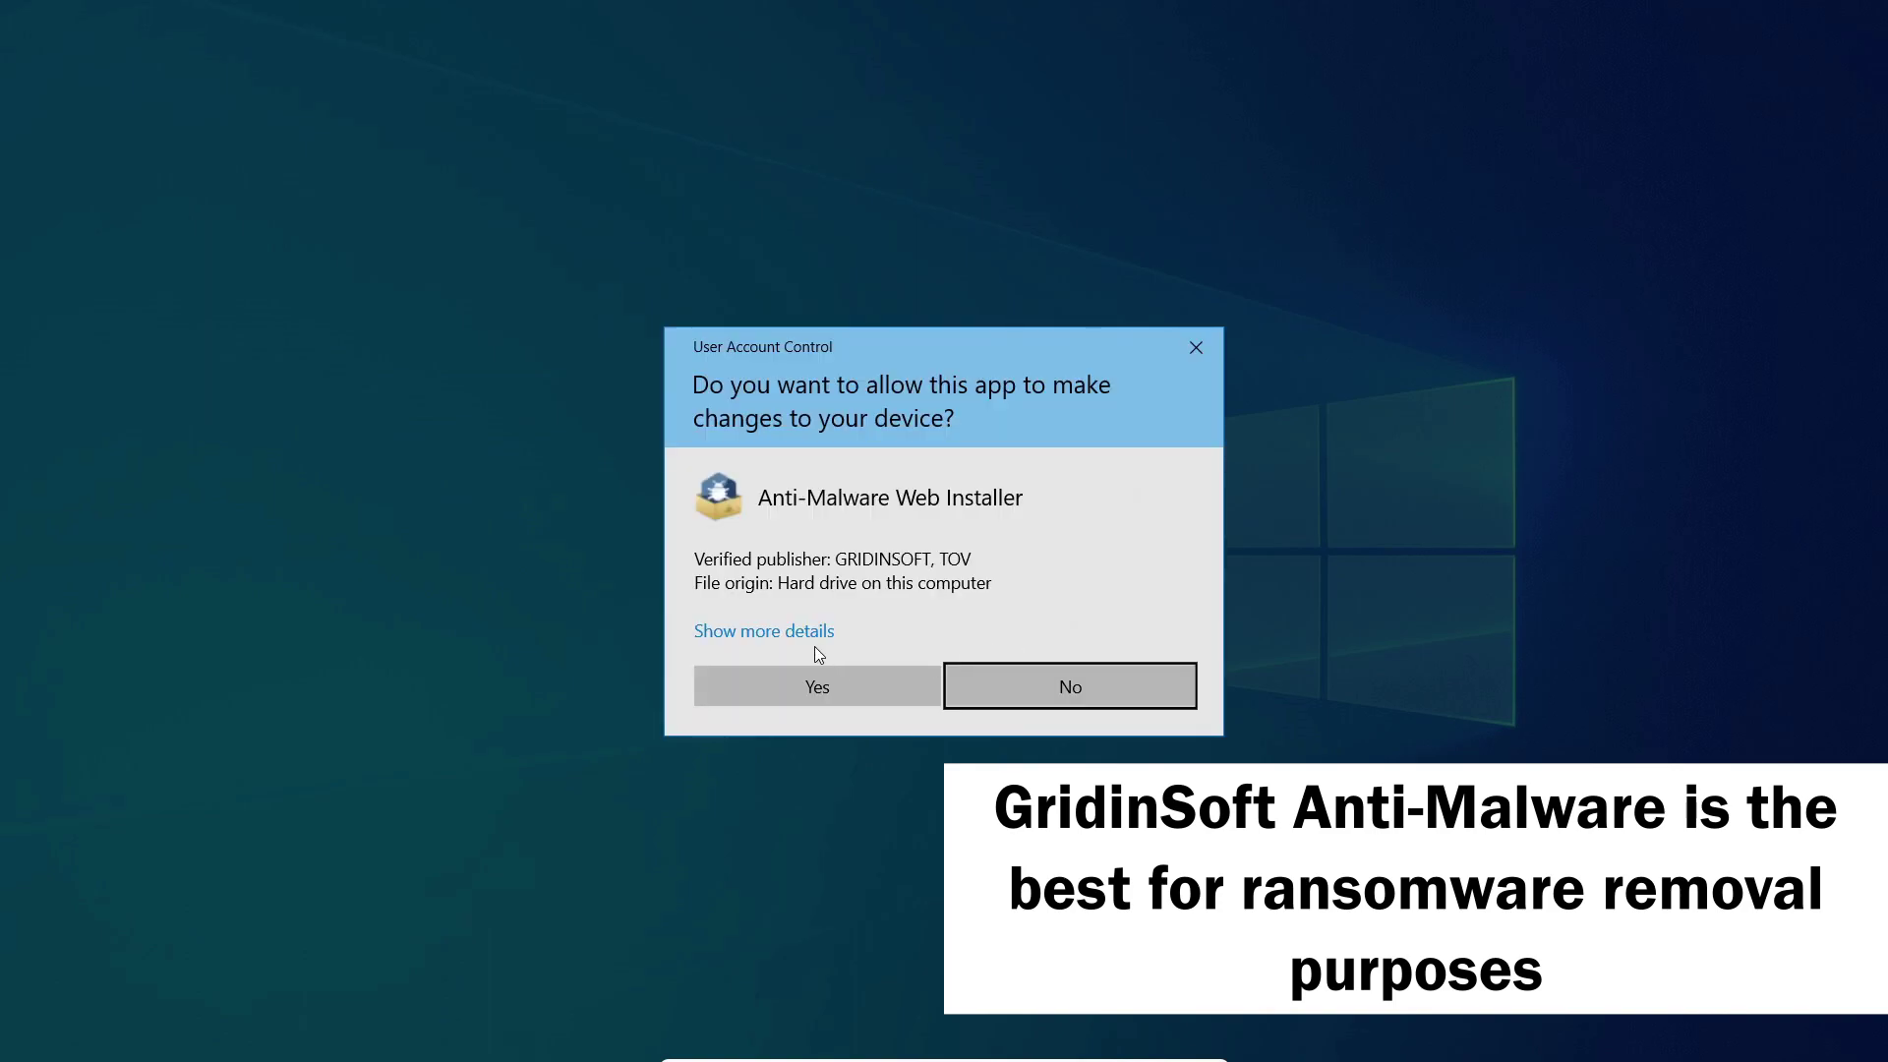
click(813, 683)
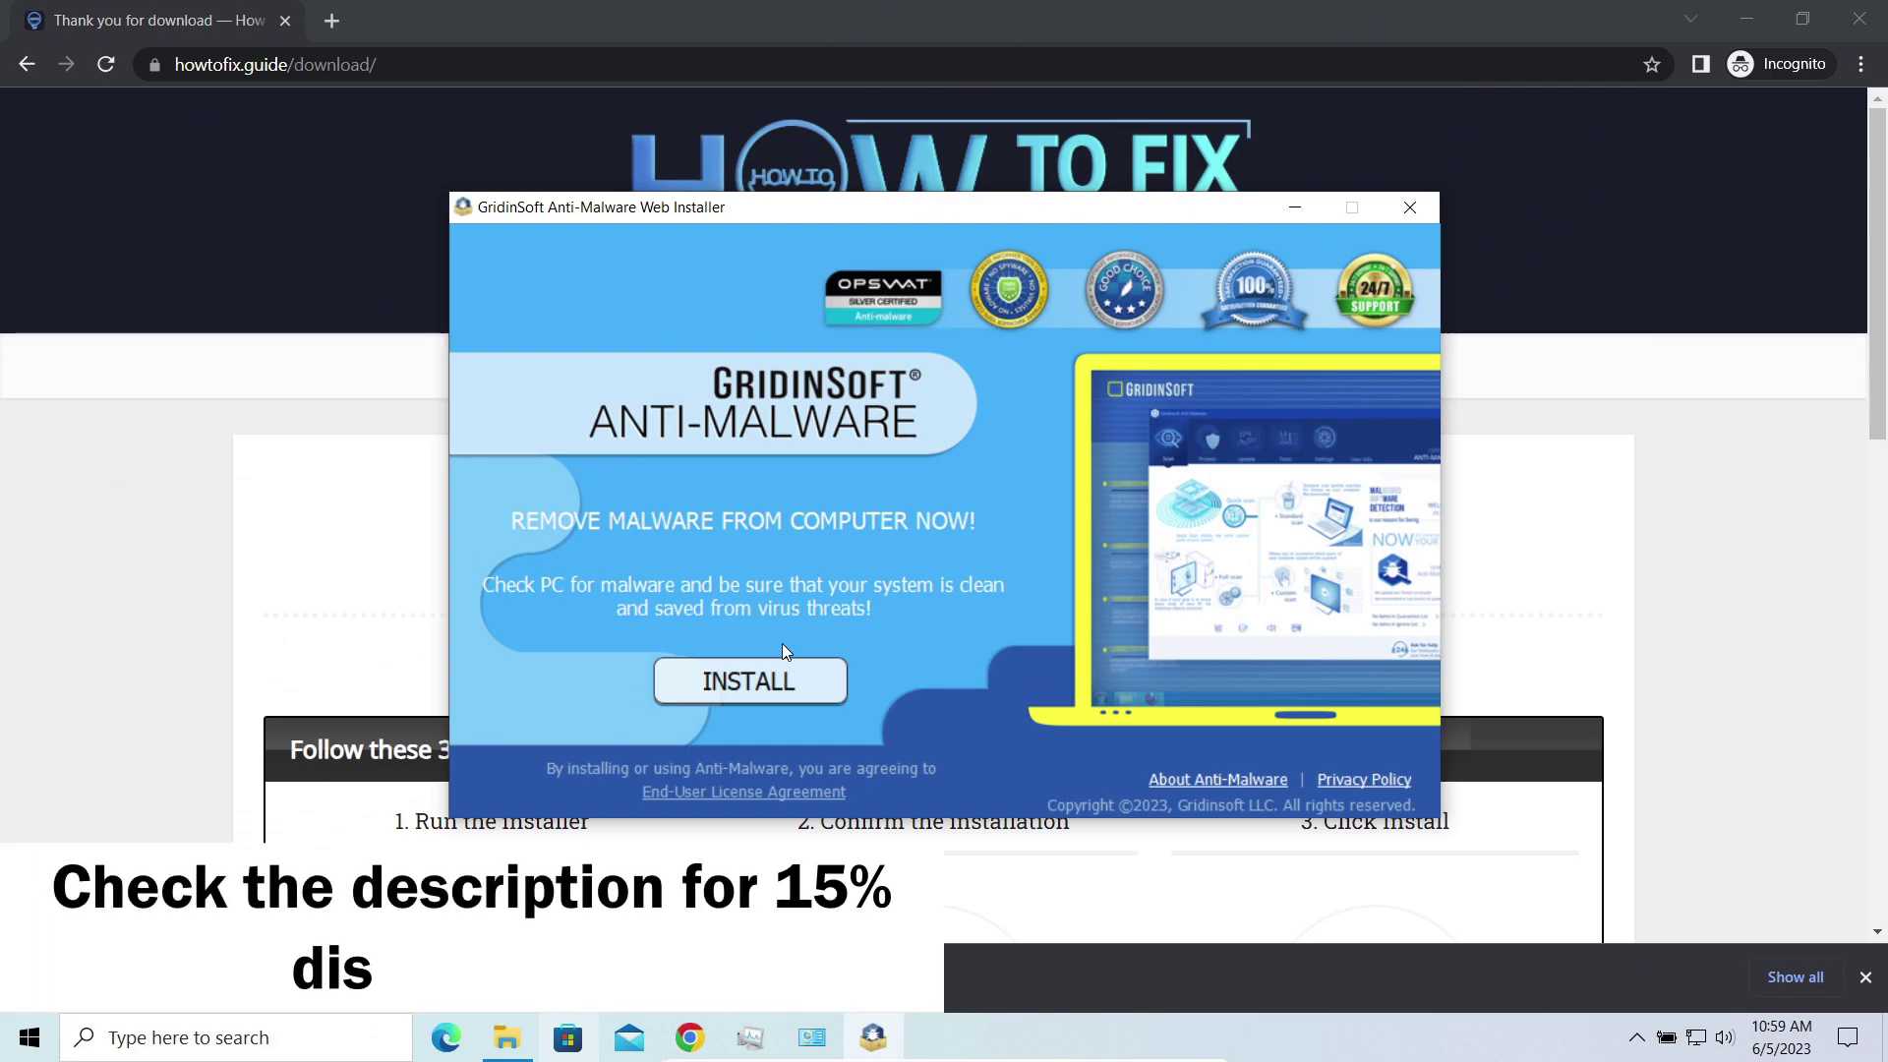
click(784, 696)
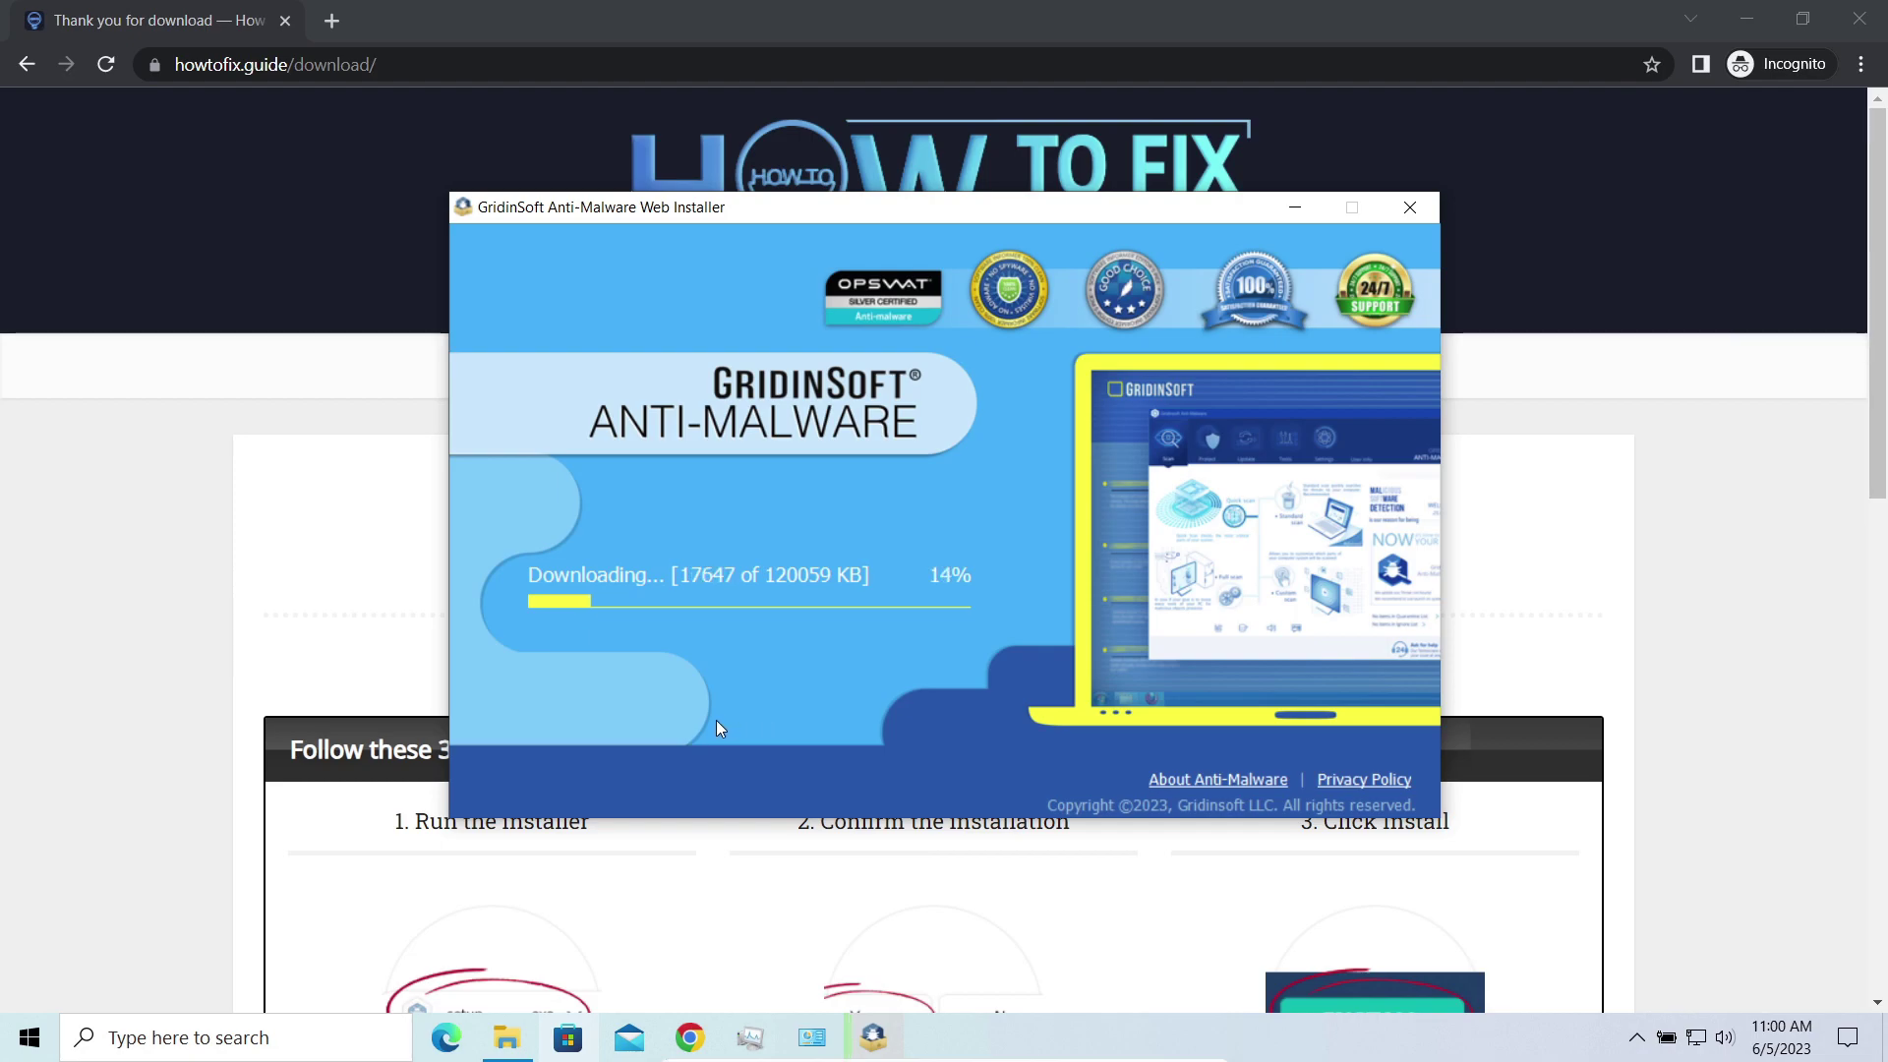
Rename removal.mov.neon to removal.mov, confirm the extension change, then minimize the utils window.
click(510, 1038)
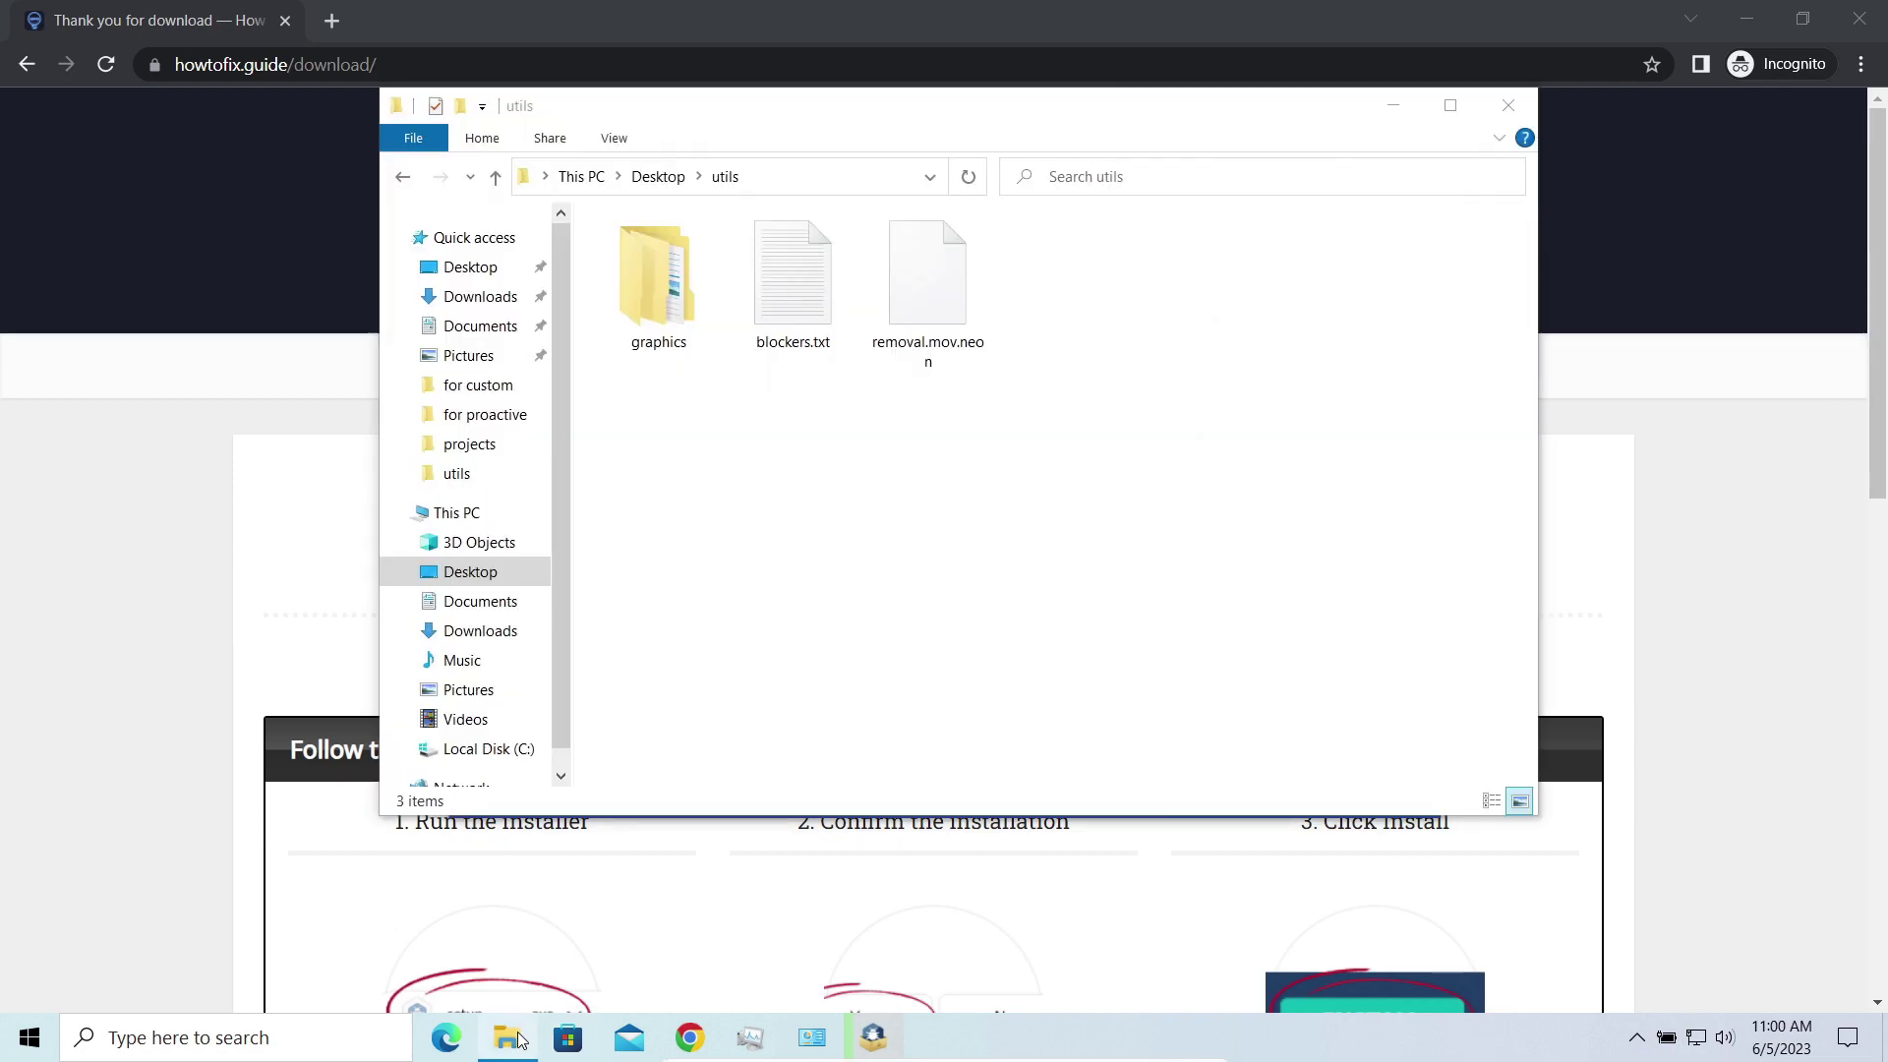
click(957, 362)
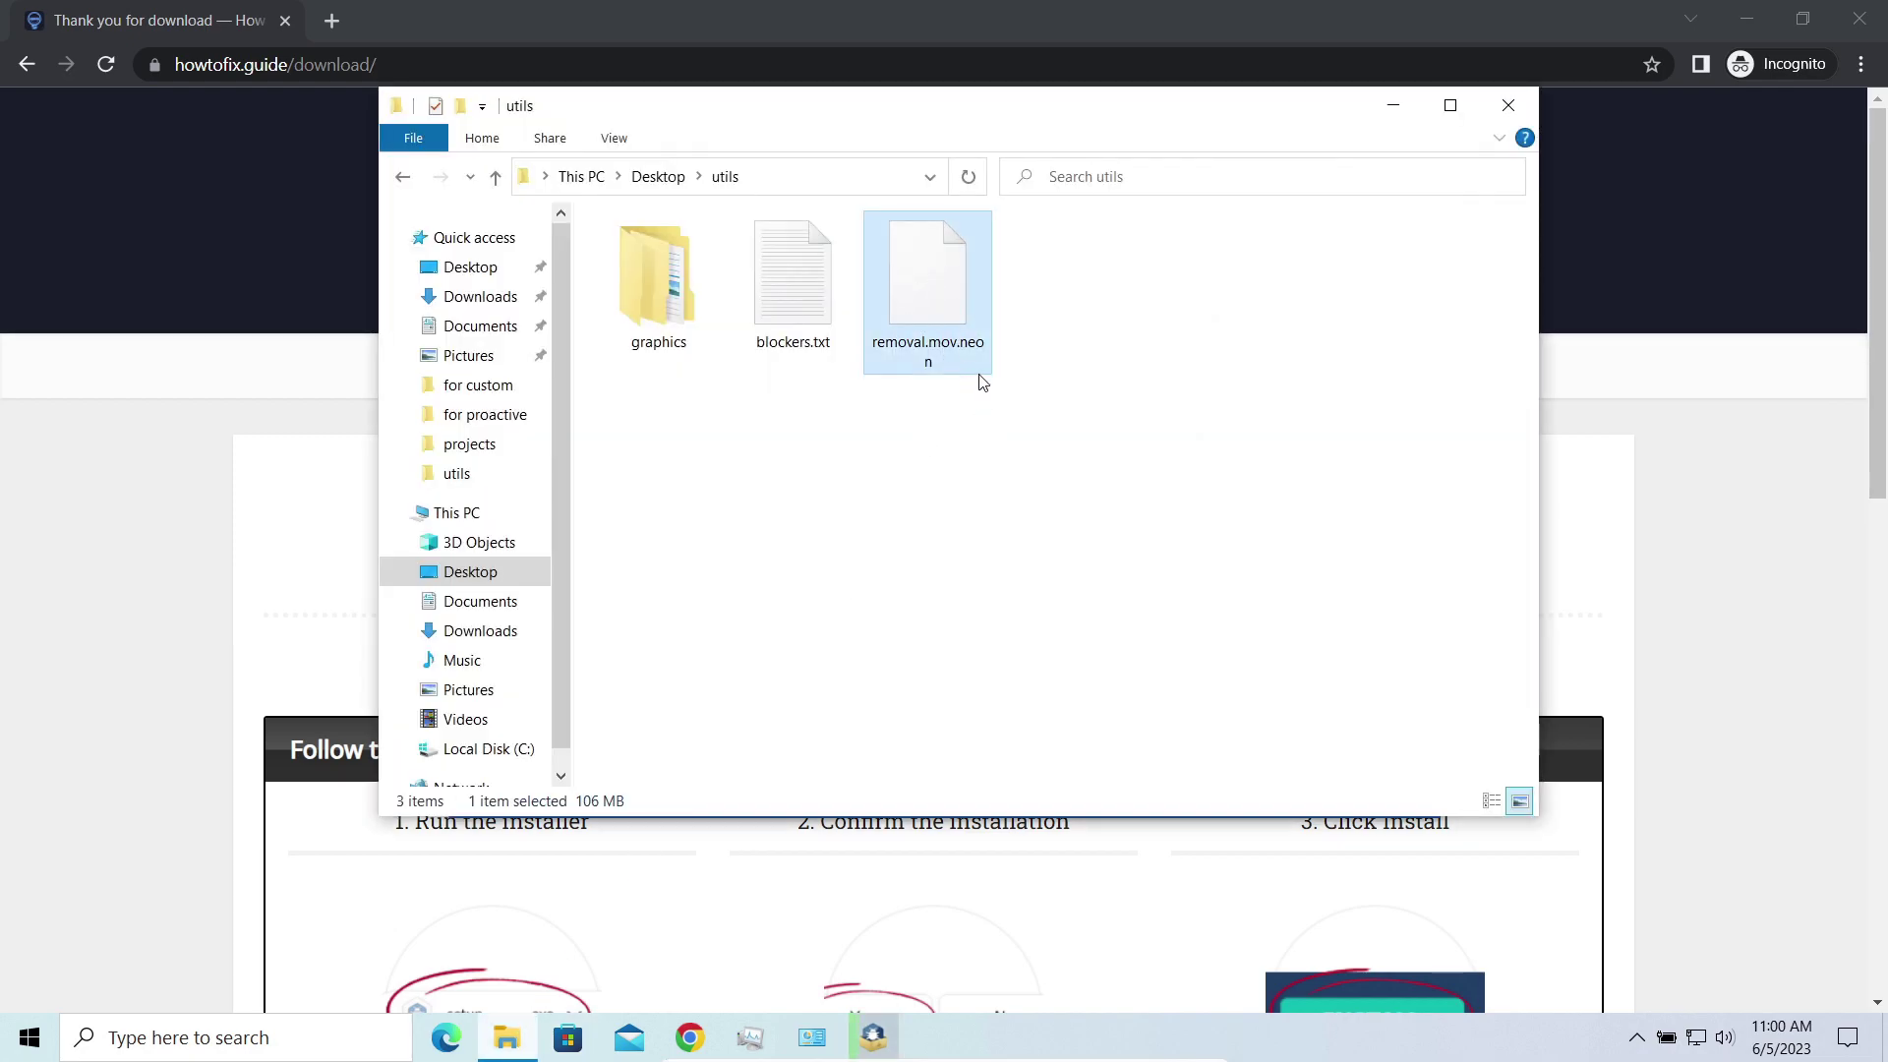
key(F2)
click(977, 352)
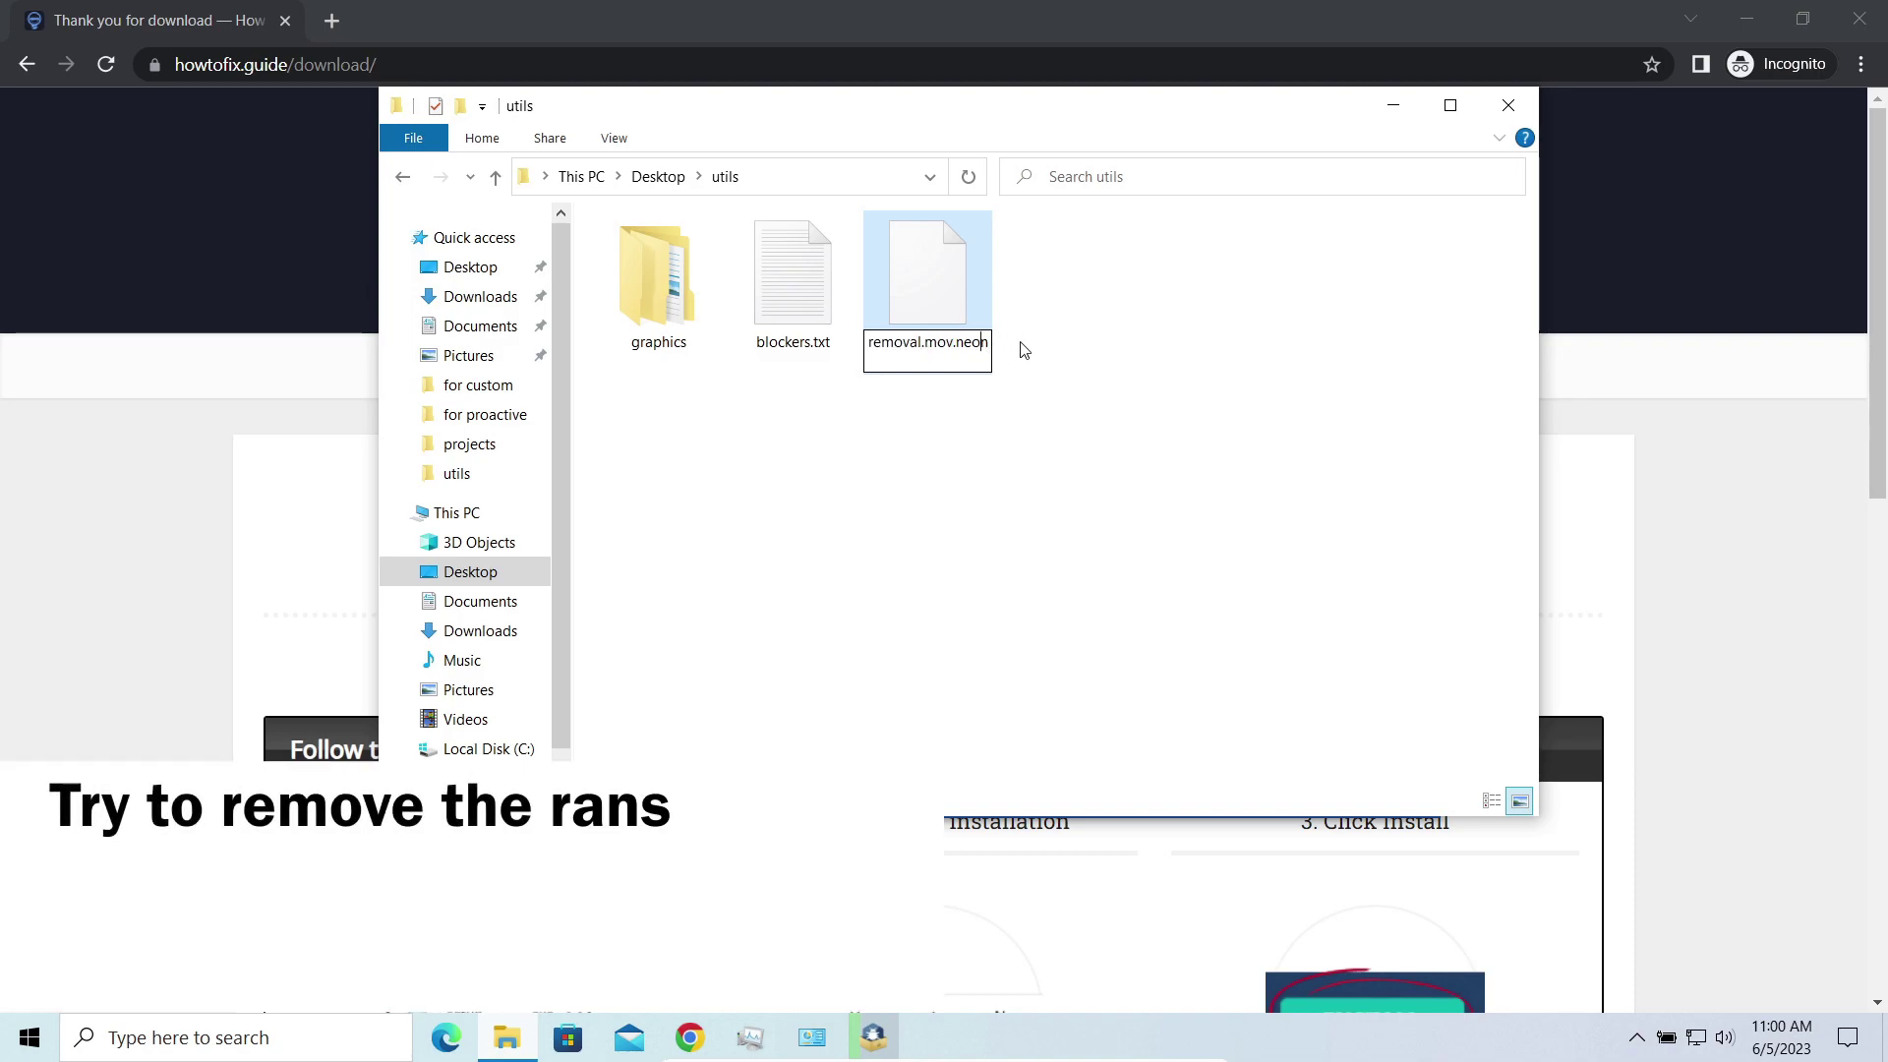
key(BackSpace)
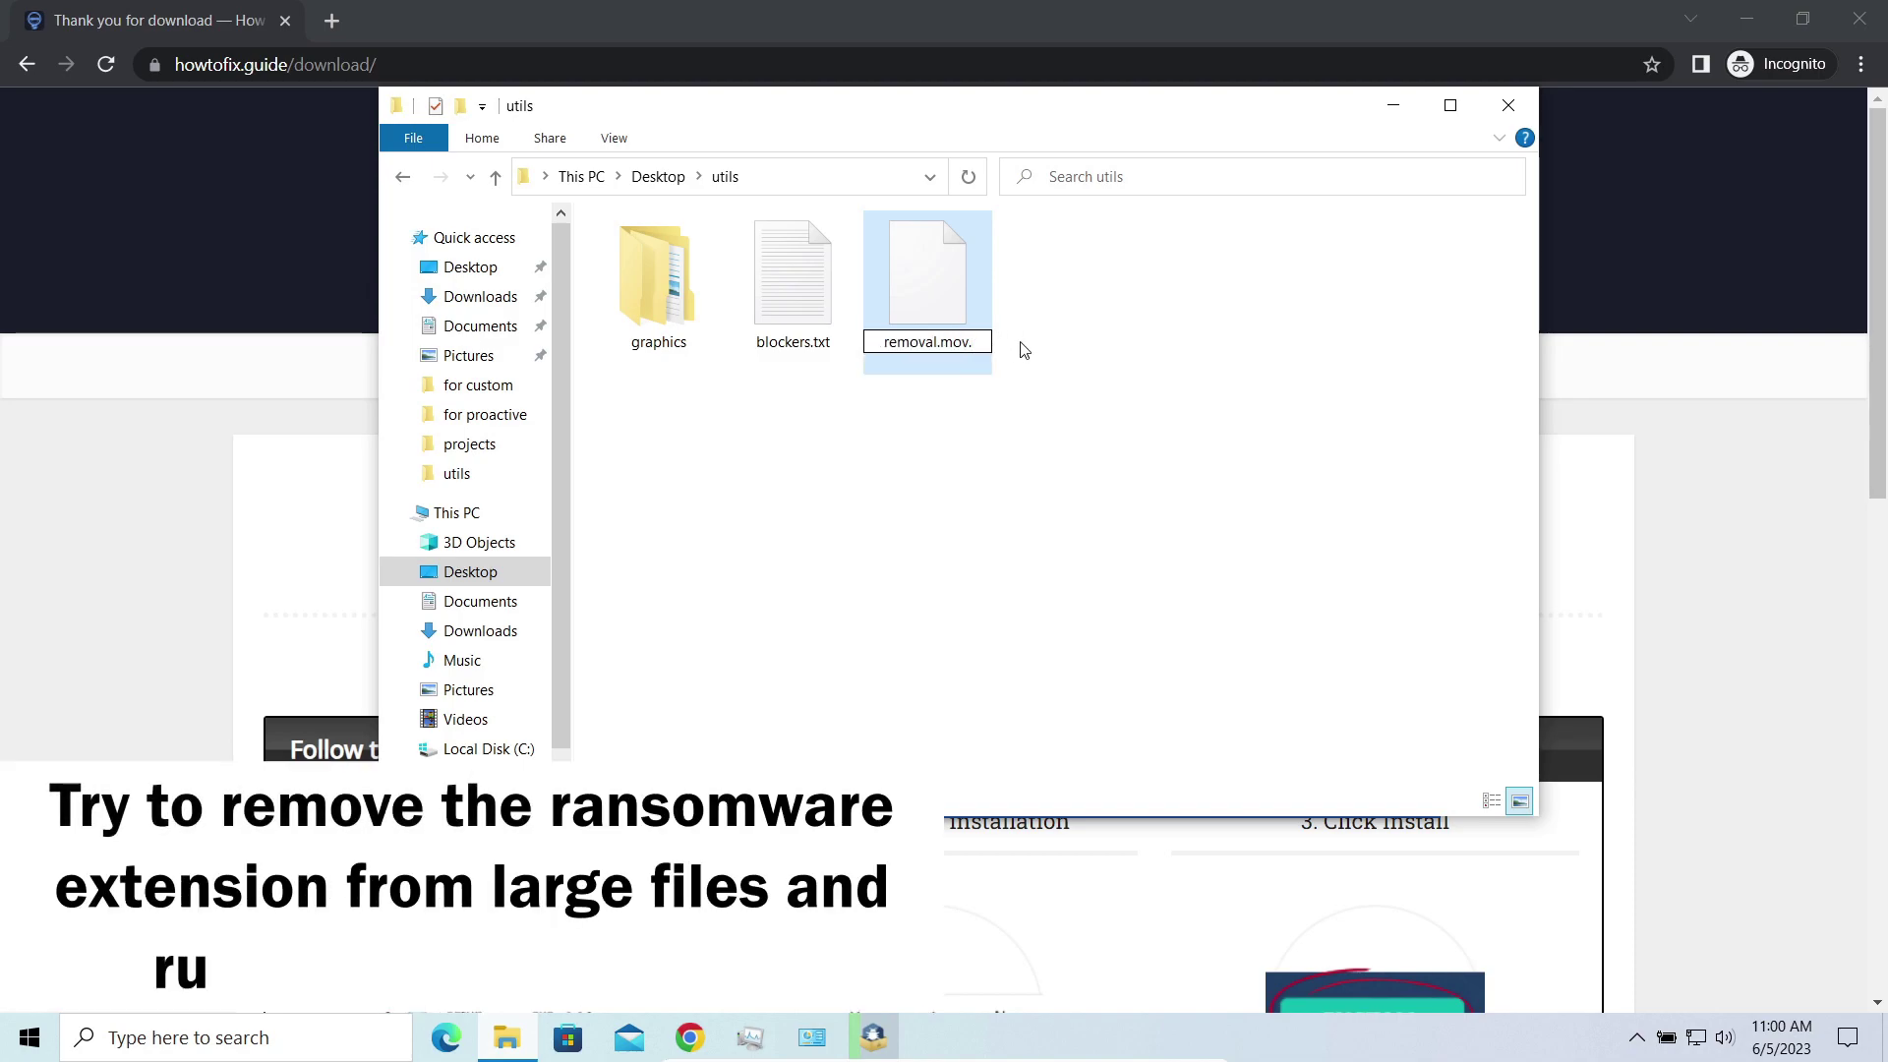
key(Return)
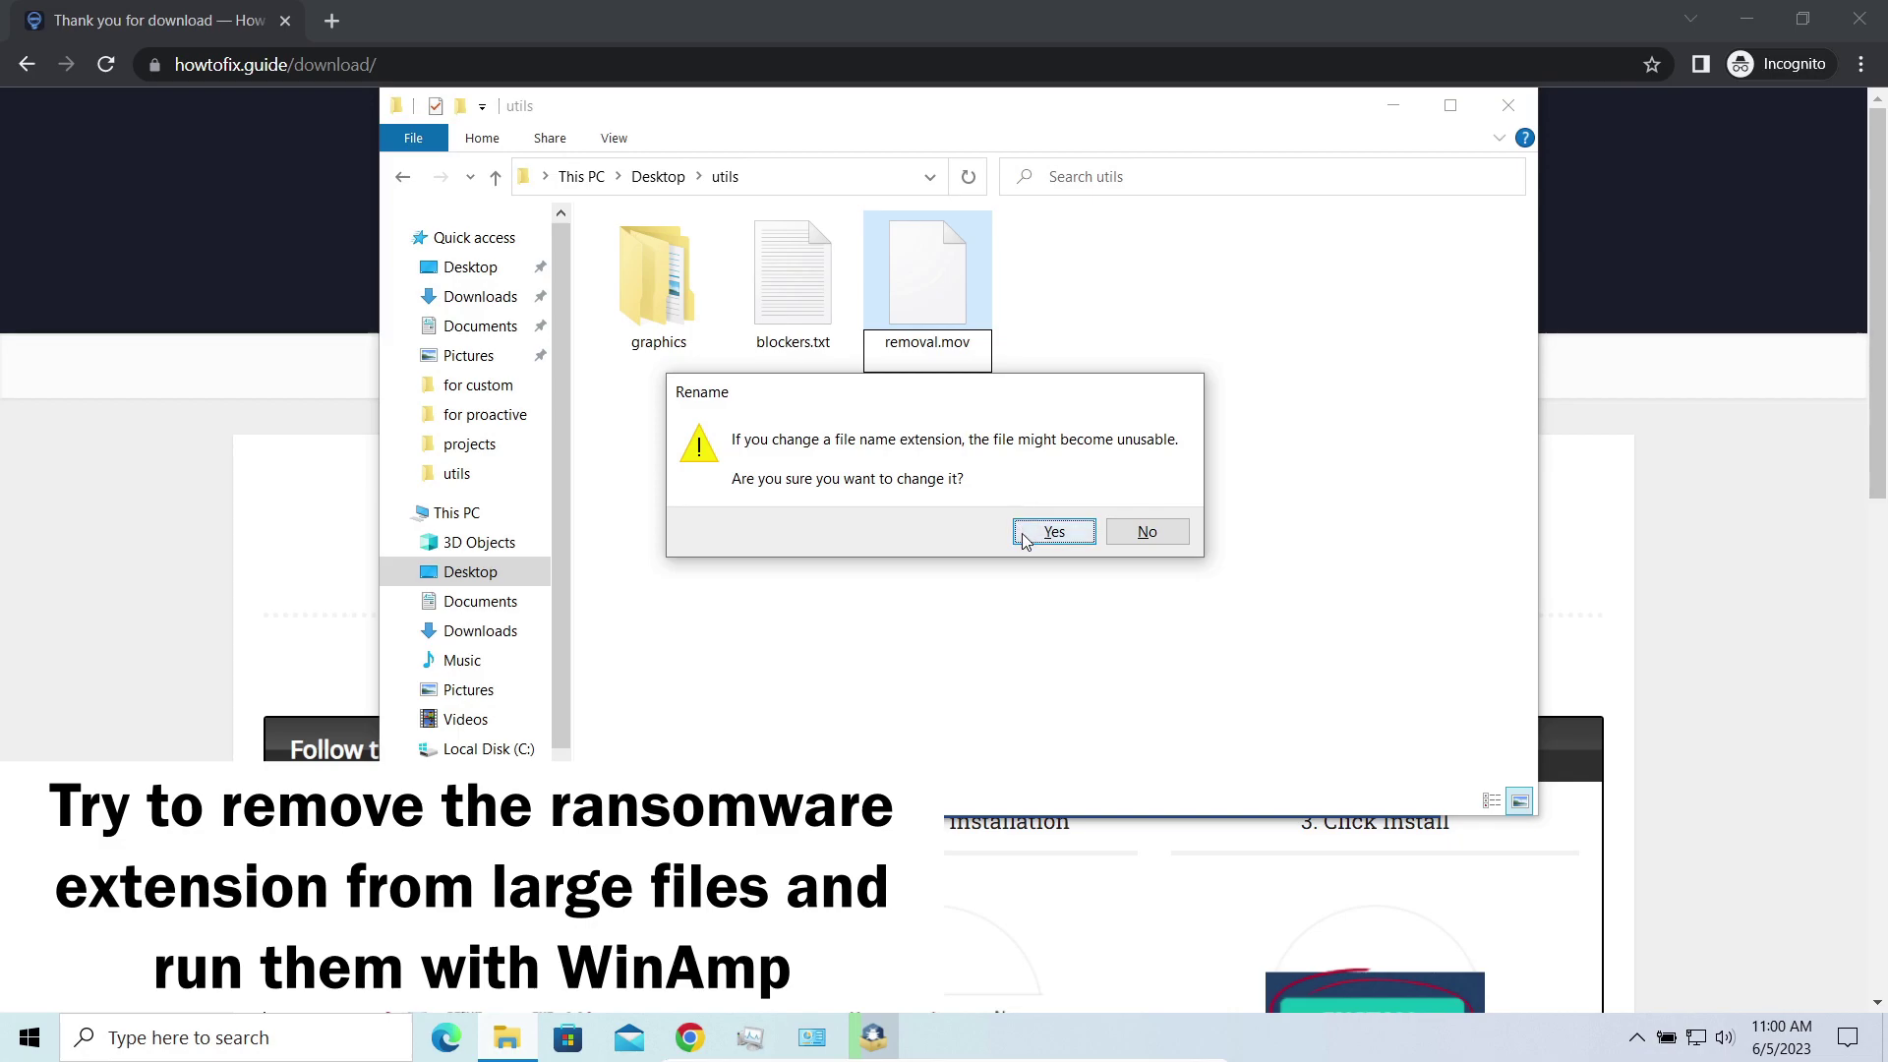
click(1024, 540)
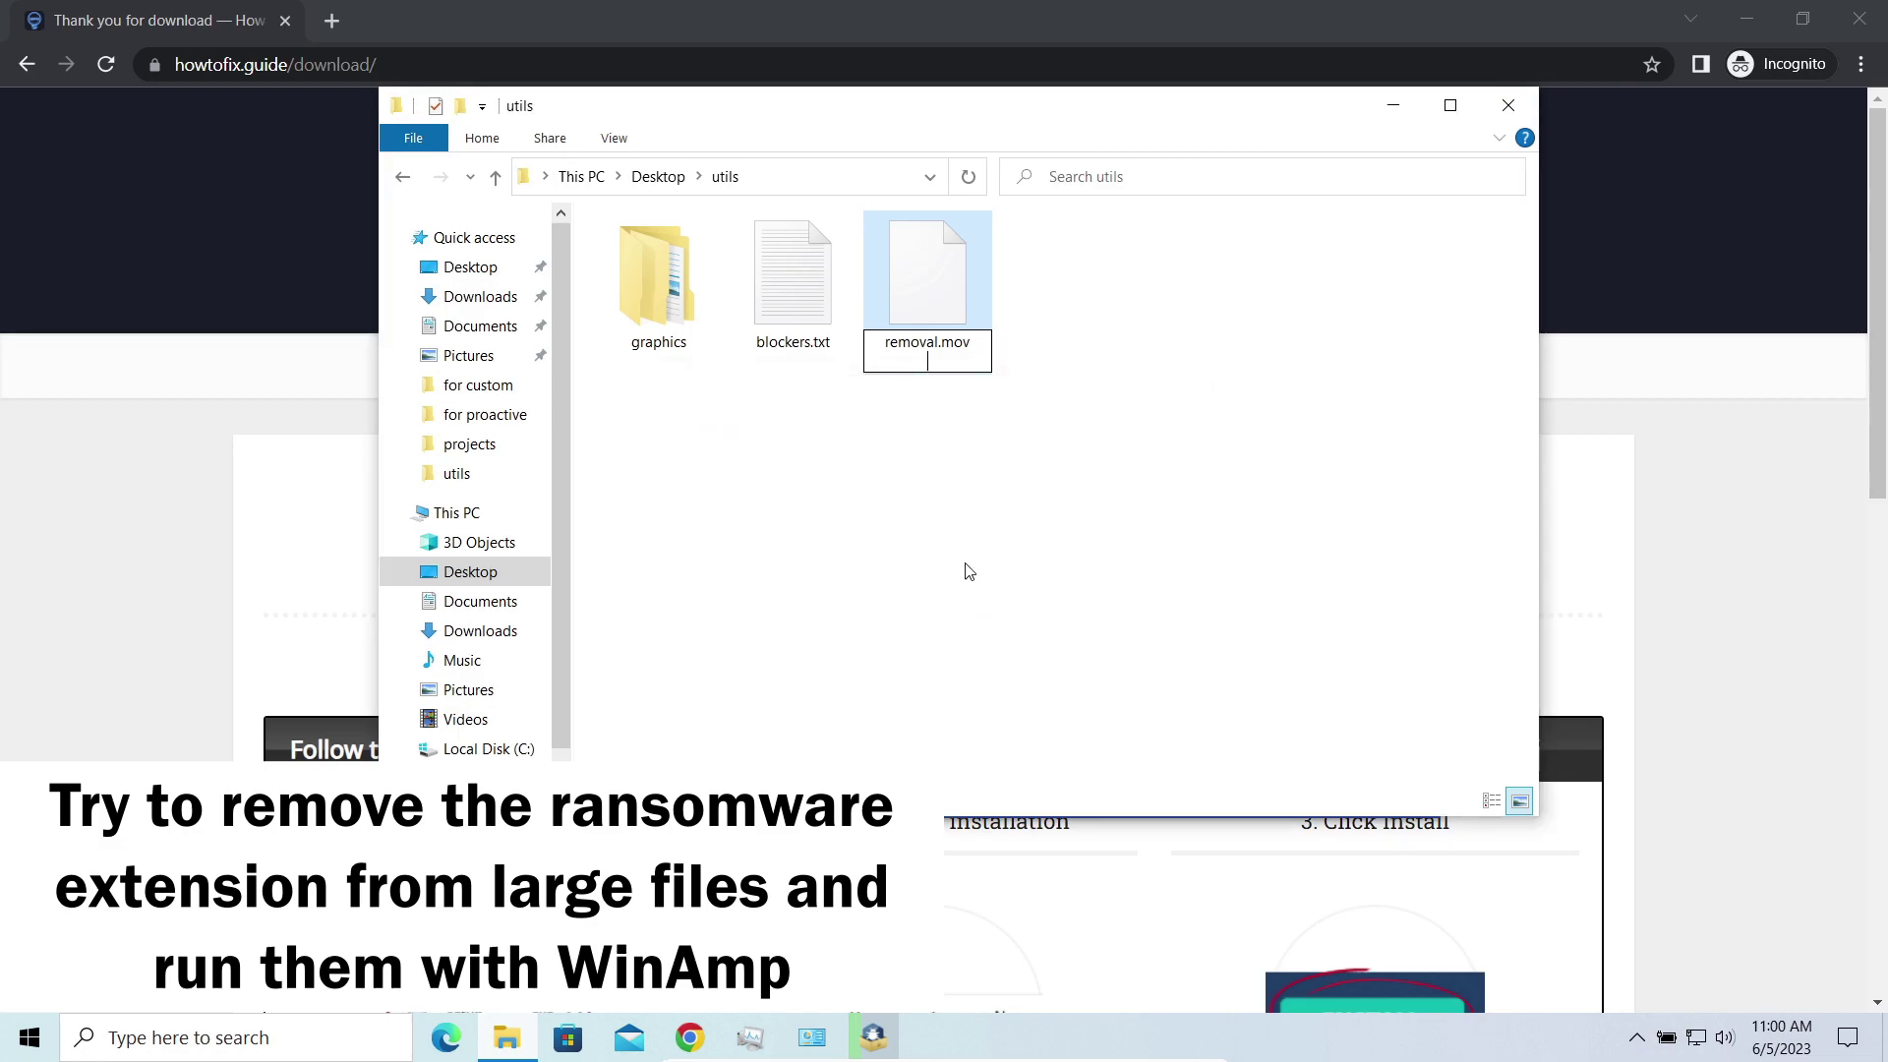
key(Return)
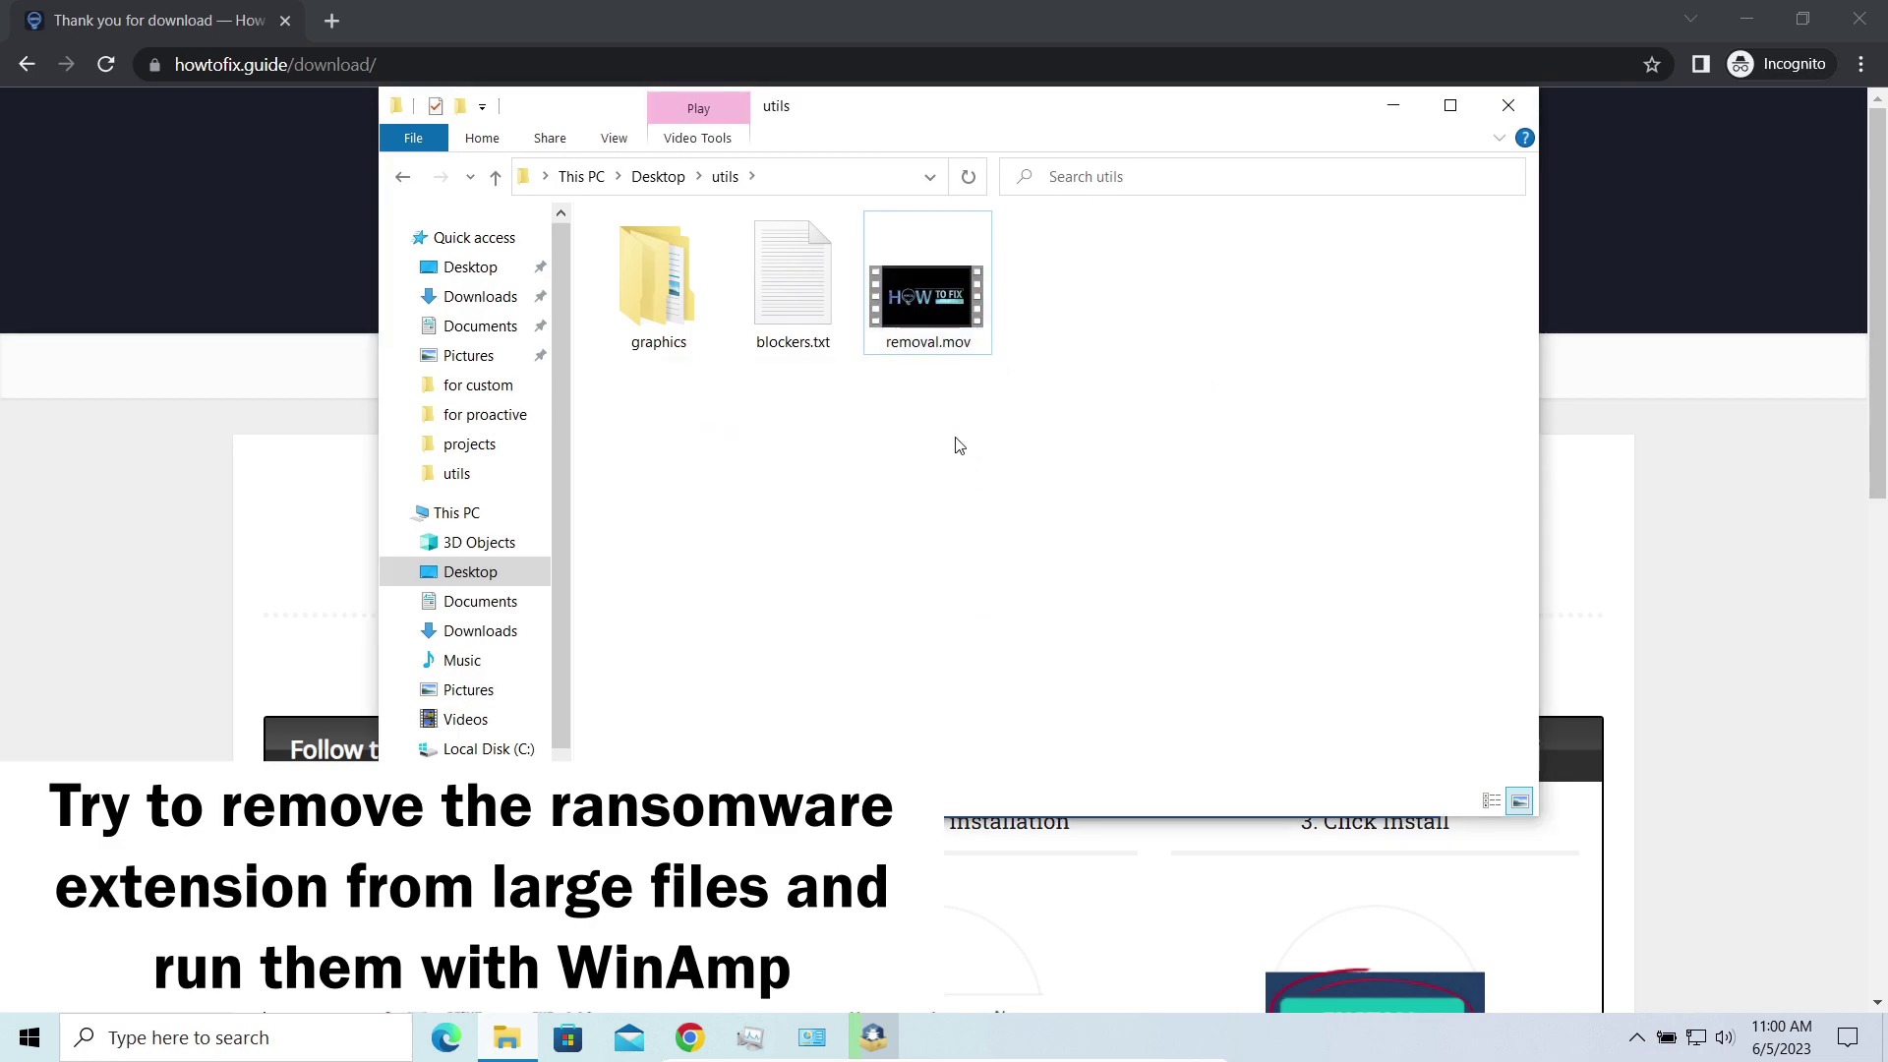
click(1131, 417)
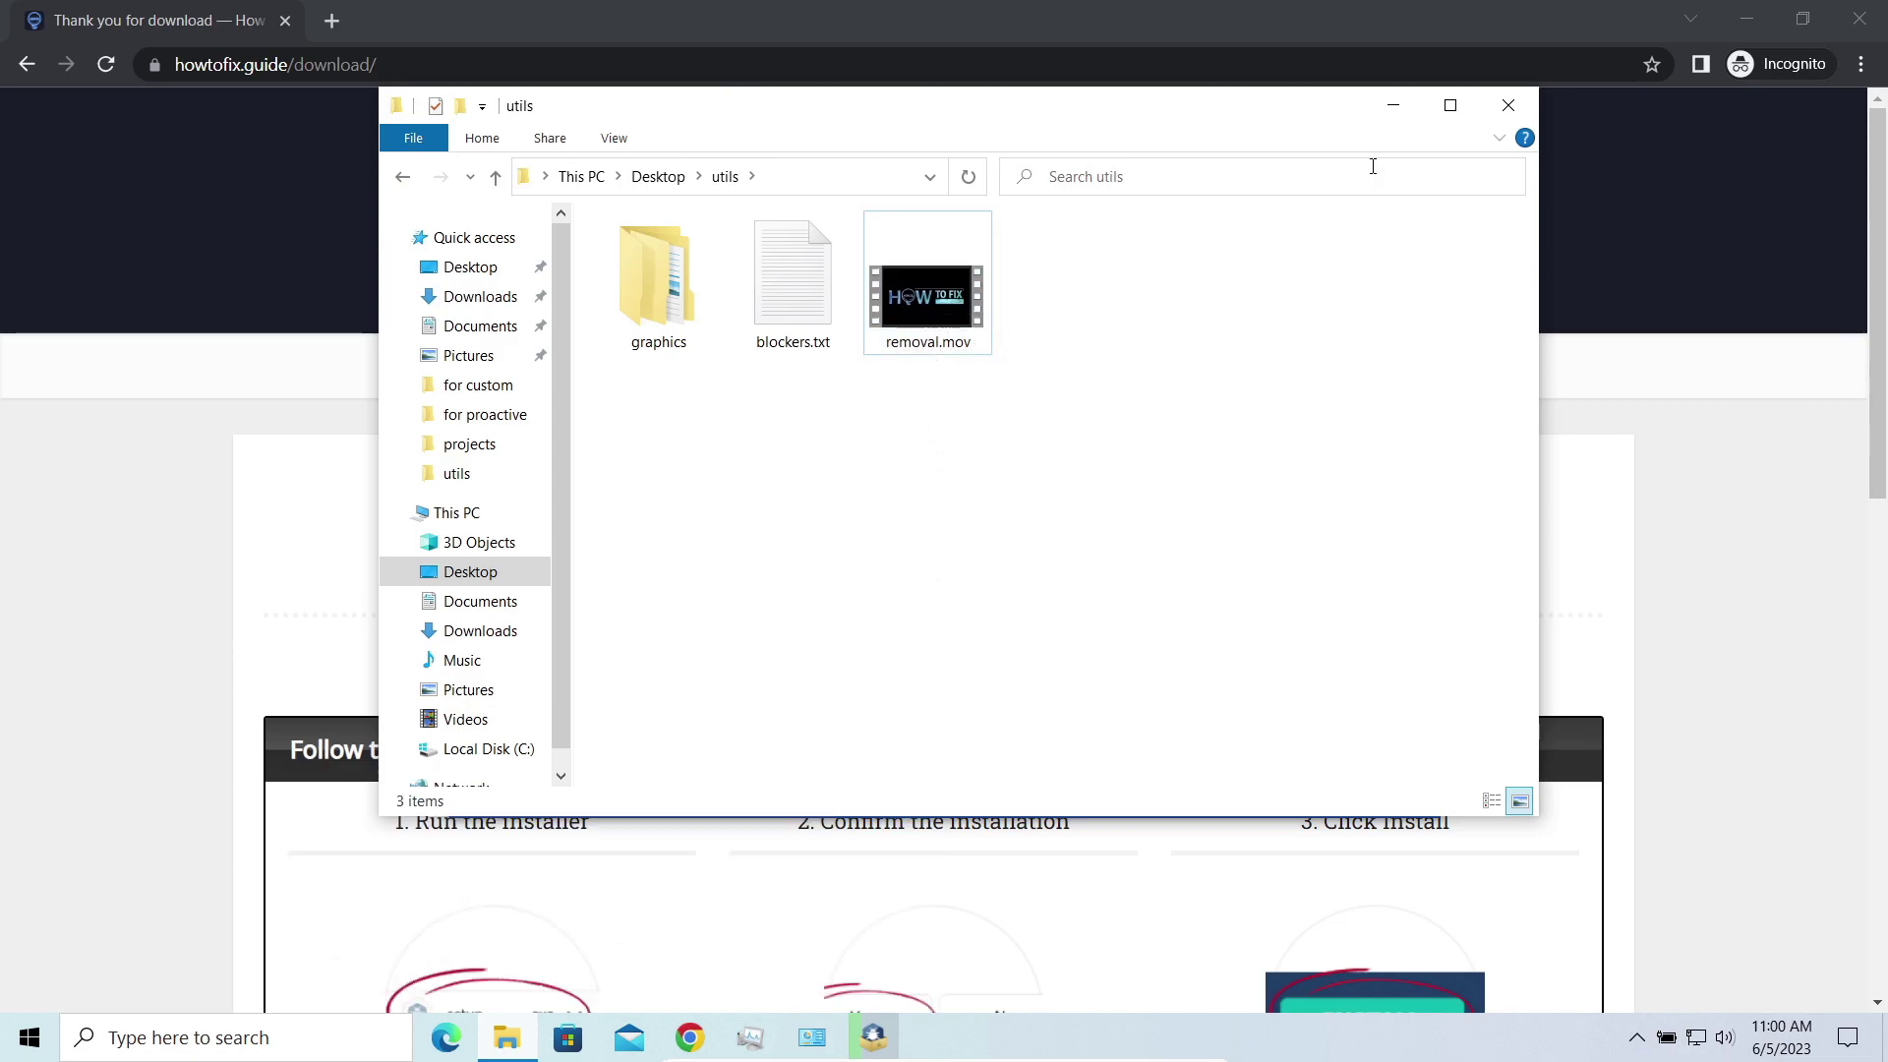
click(1393, 105)
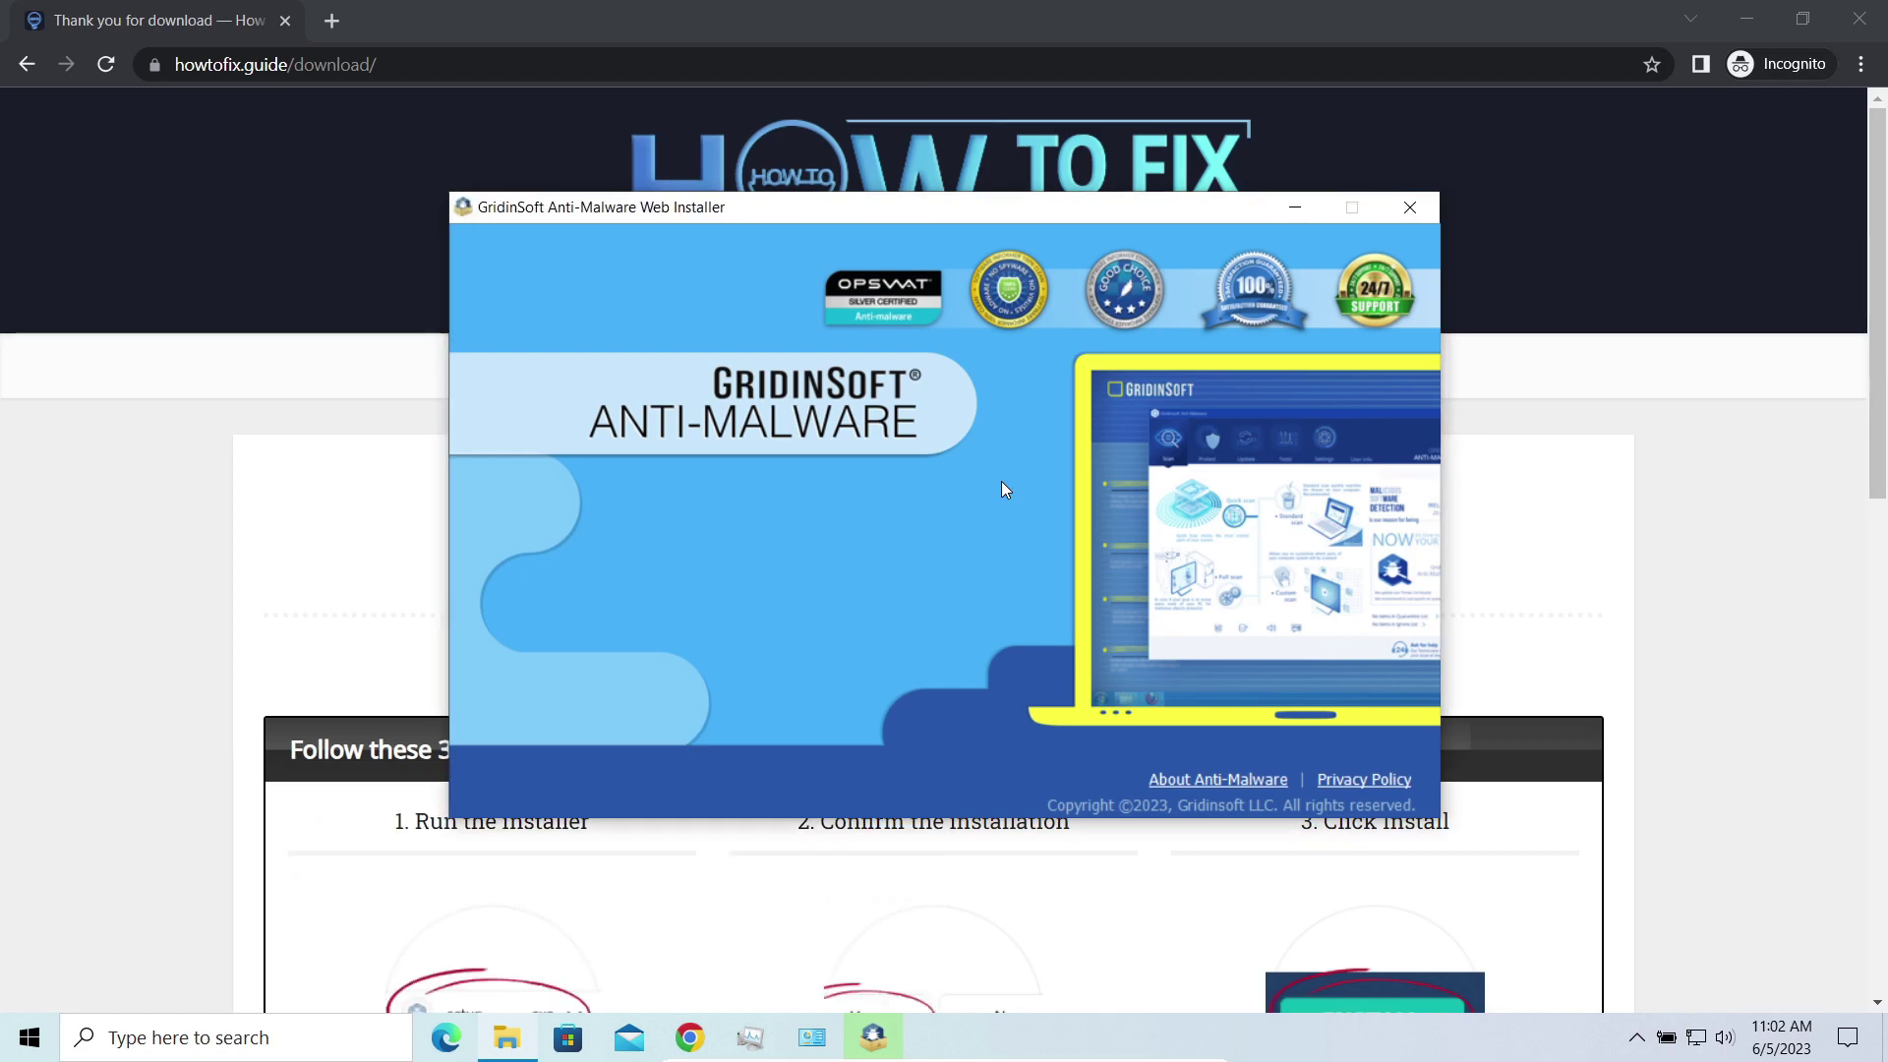
Finish the GridinSoft installation and launch a Full scan of all drives.
click(787, 700)
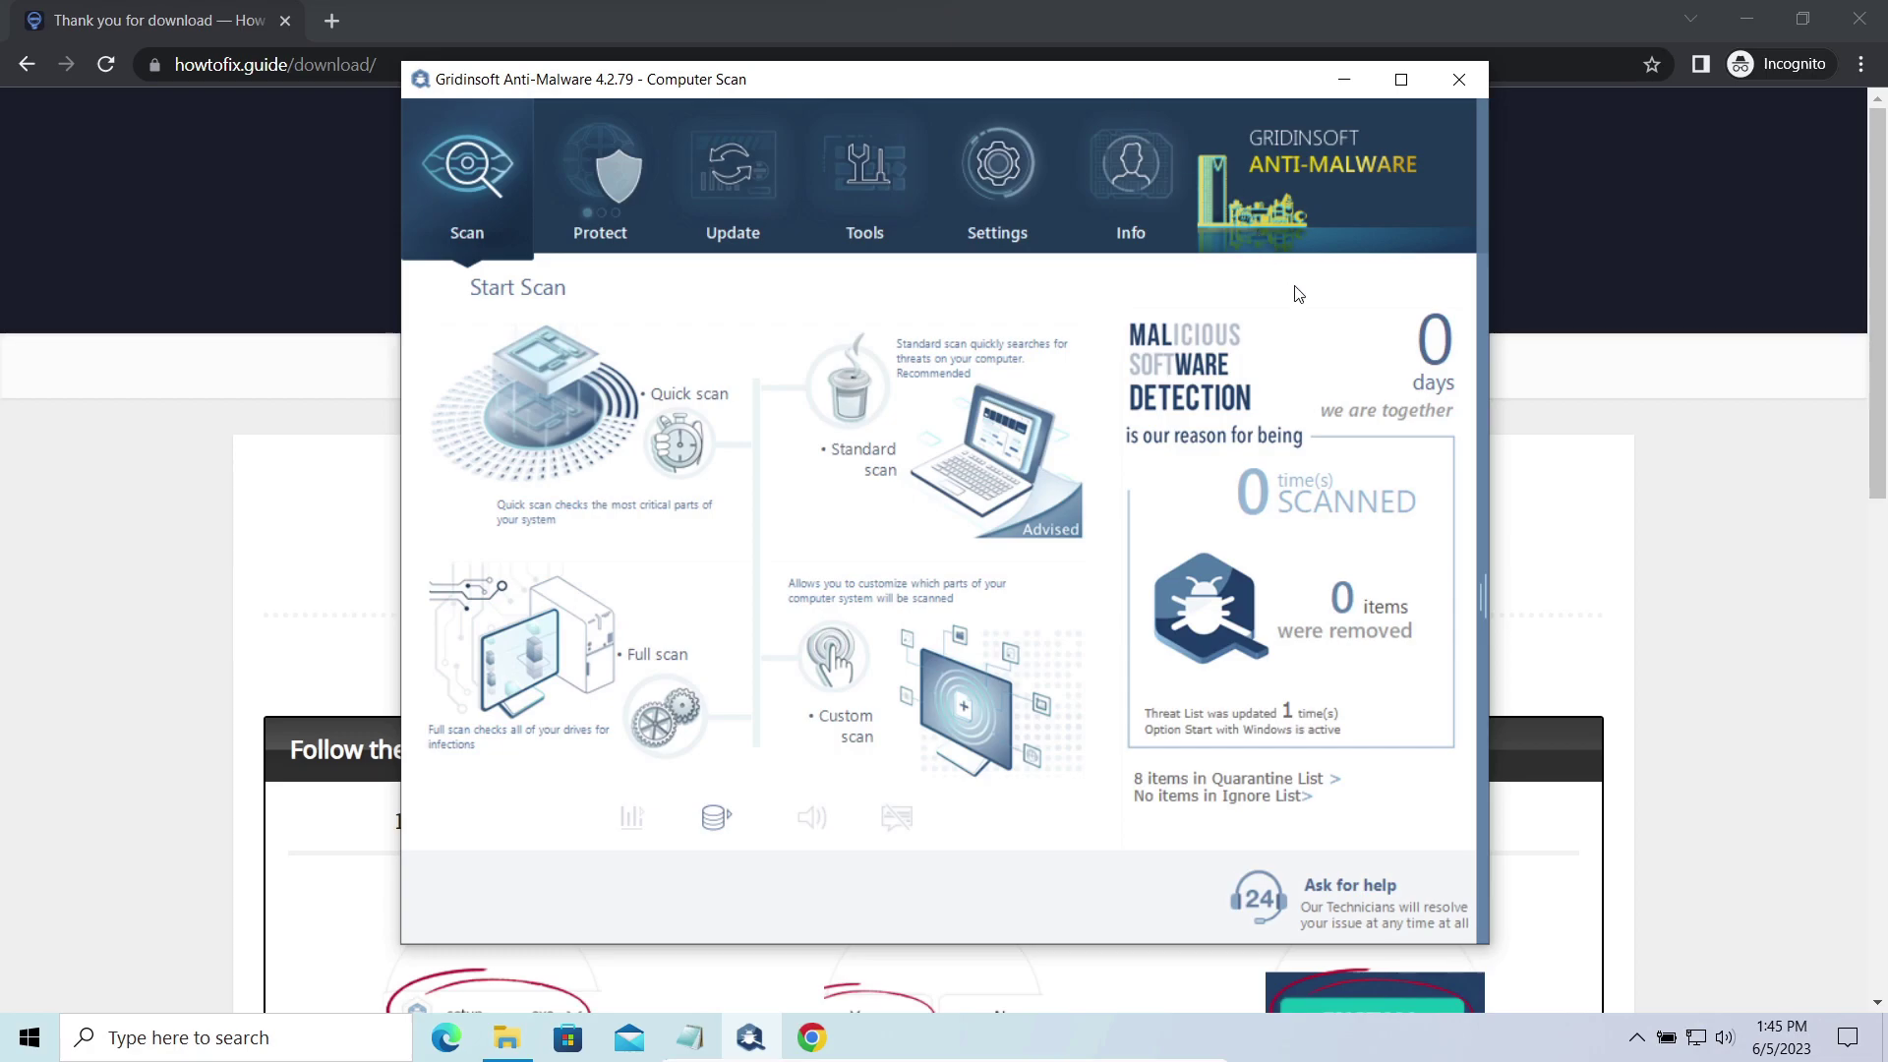
click(548, 693)
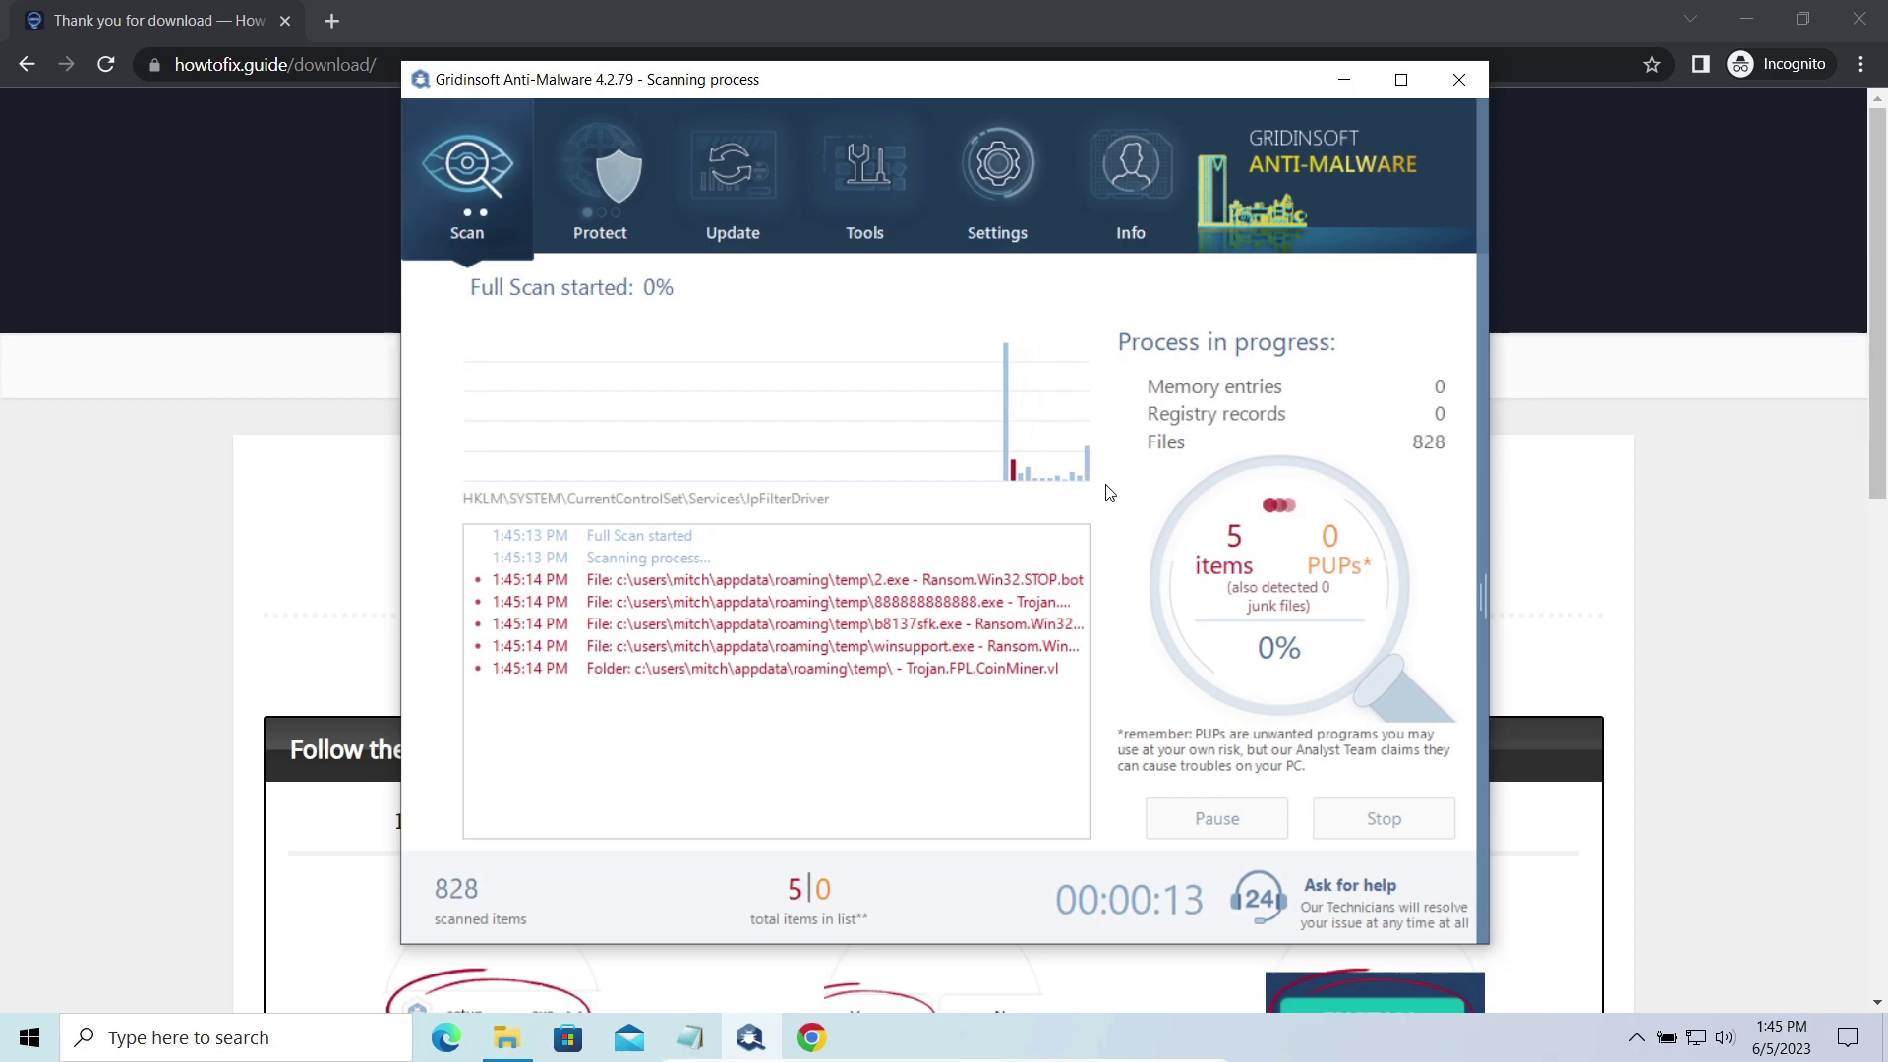
Navigate to C:\SystemID, open PersonalID.txt and highlight the ID's t1 ending.
click(507, 1038)
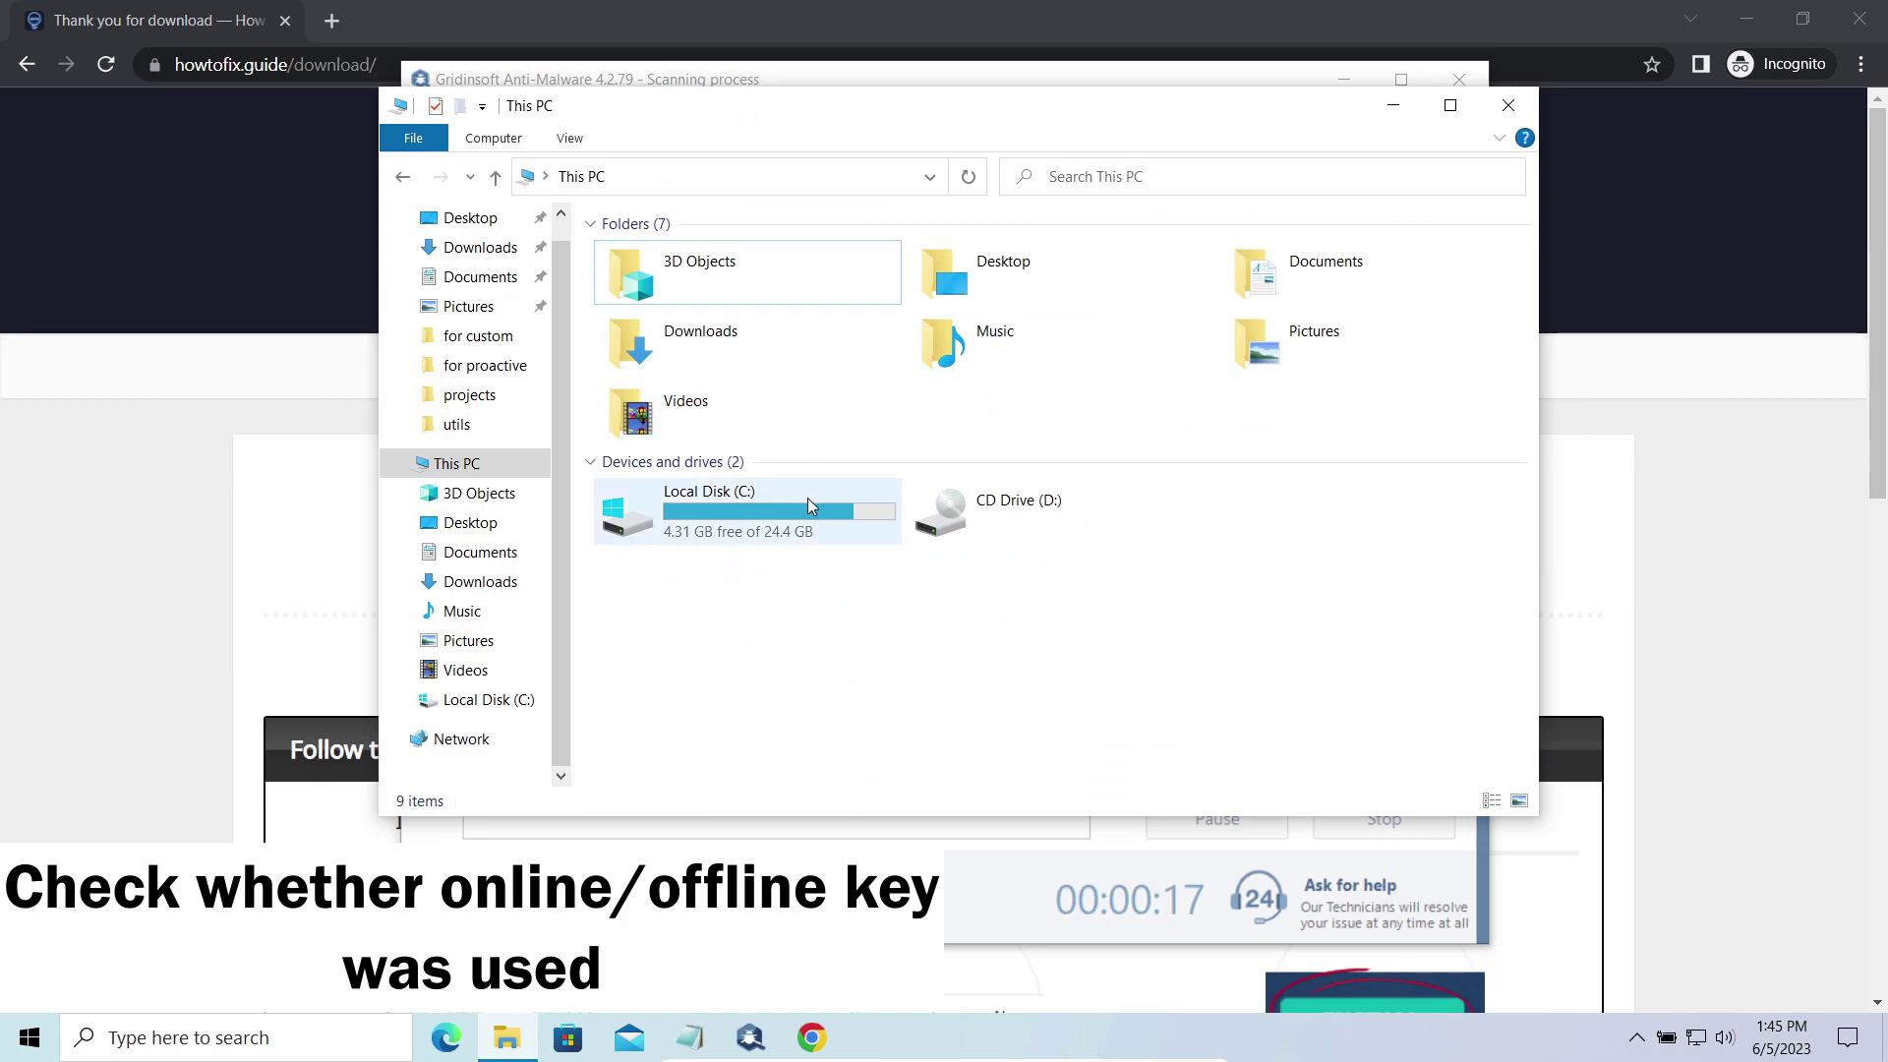
click(807, 499)
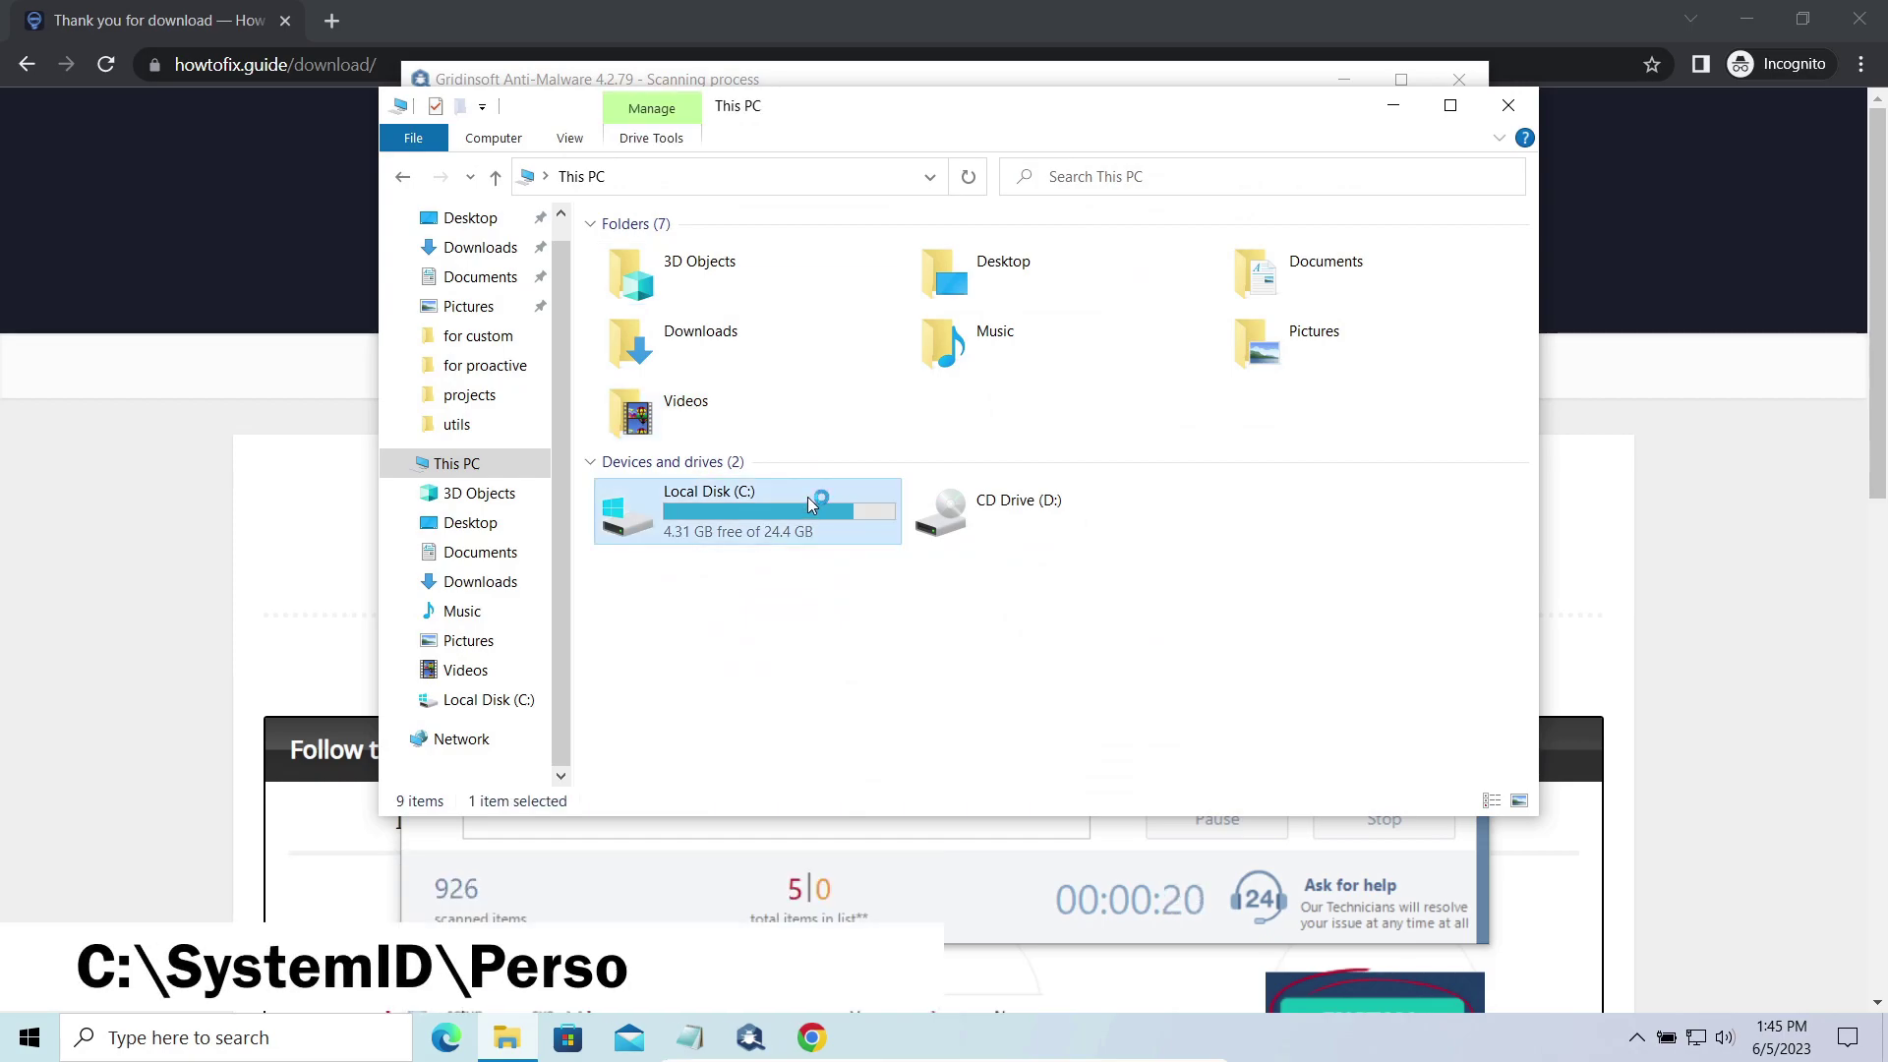
double_click(808, 498)
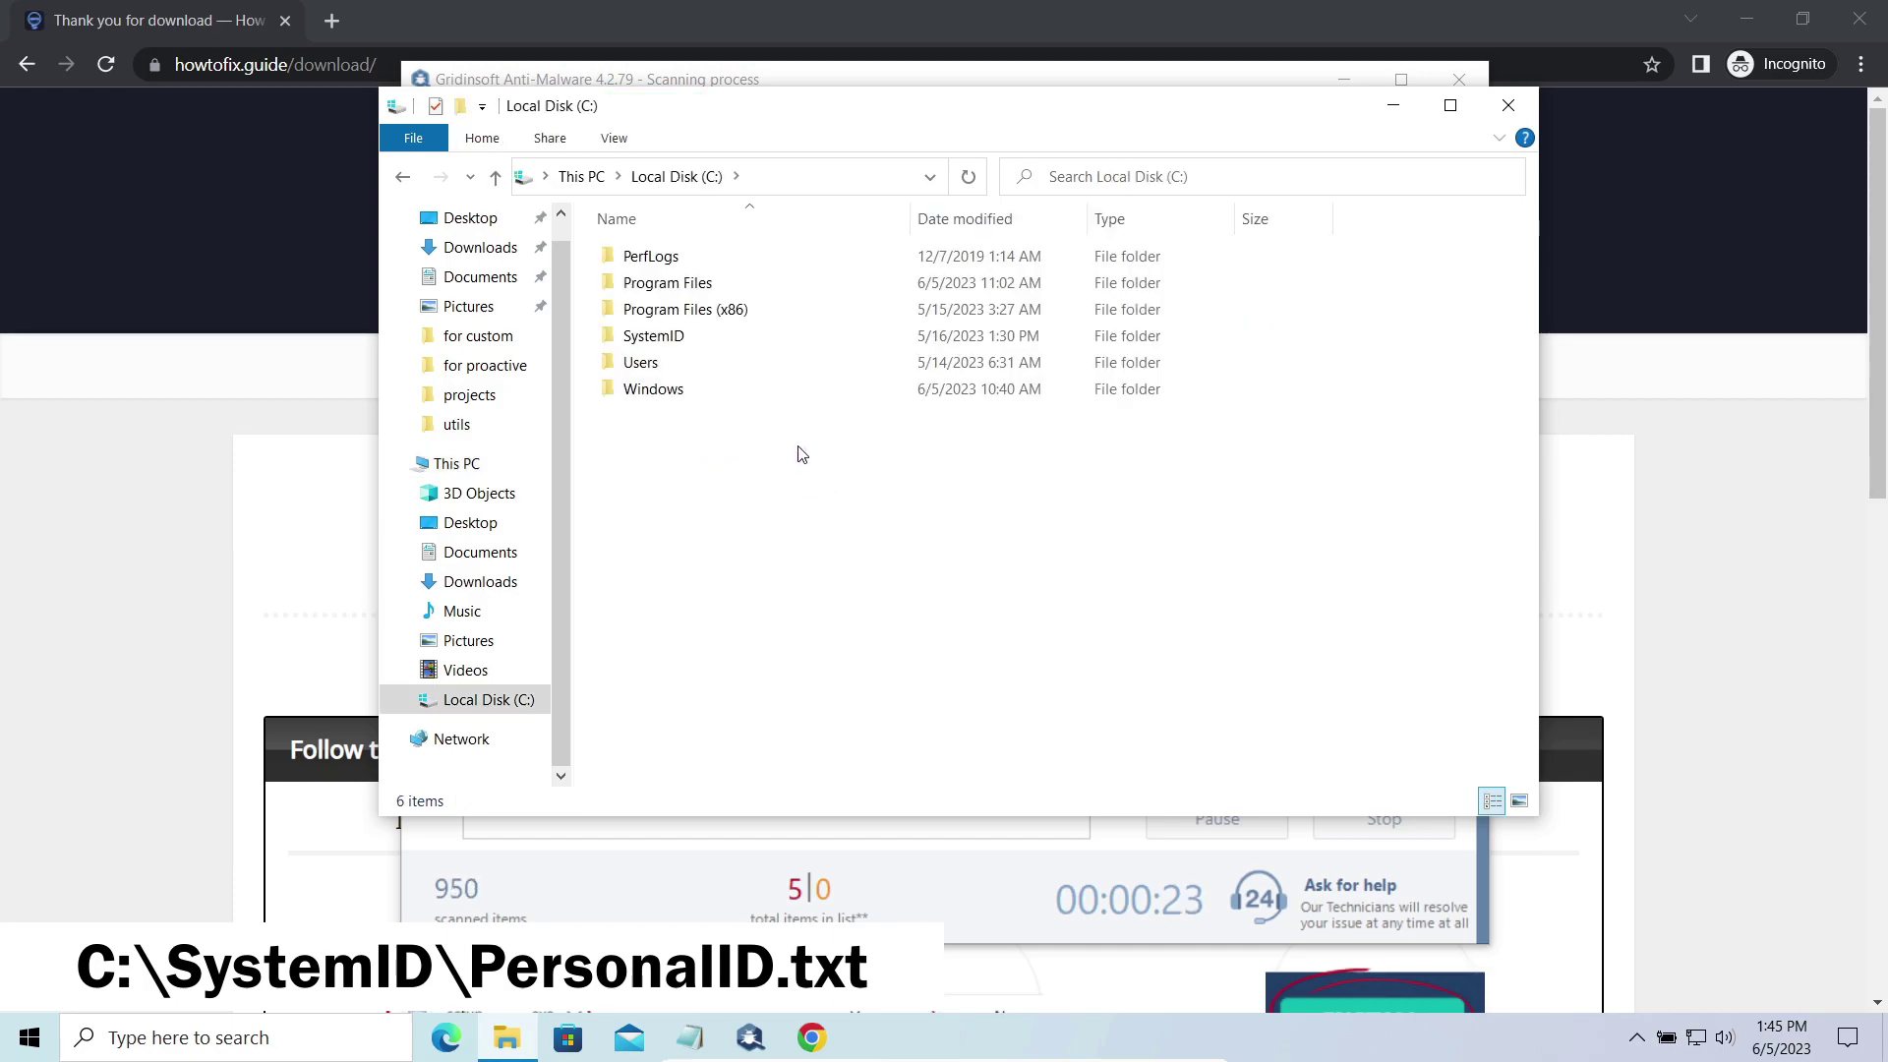
click(777, 335)
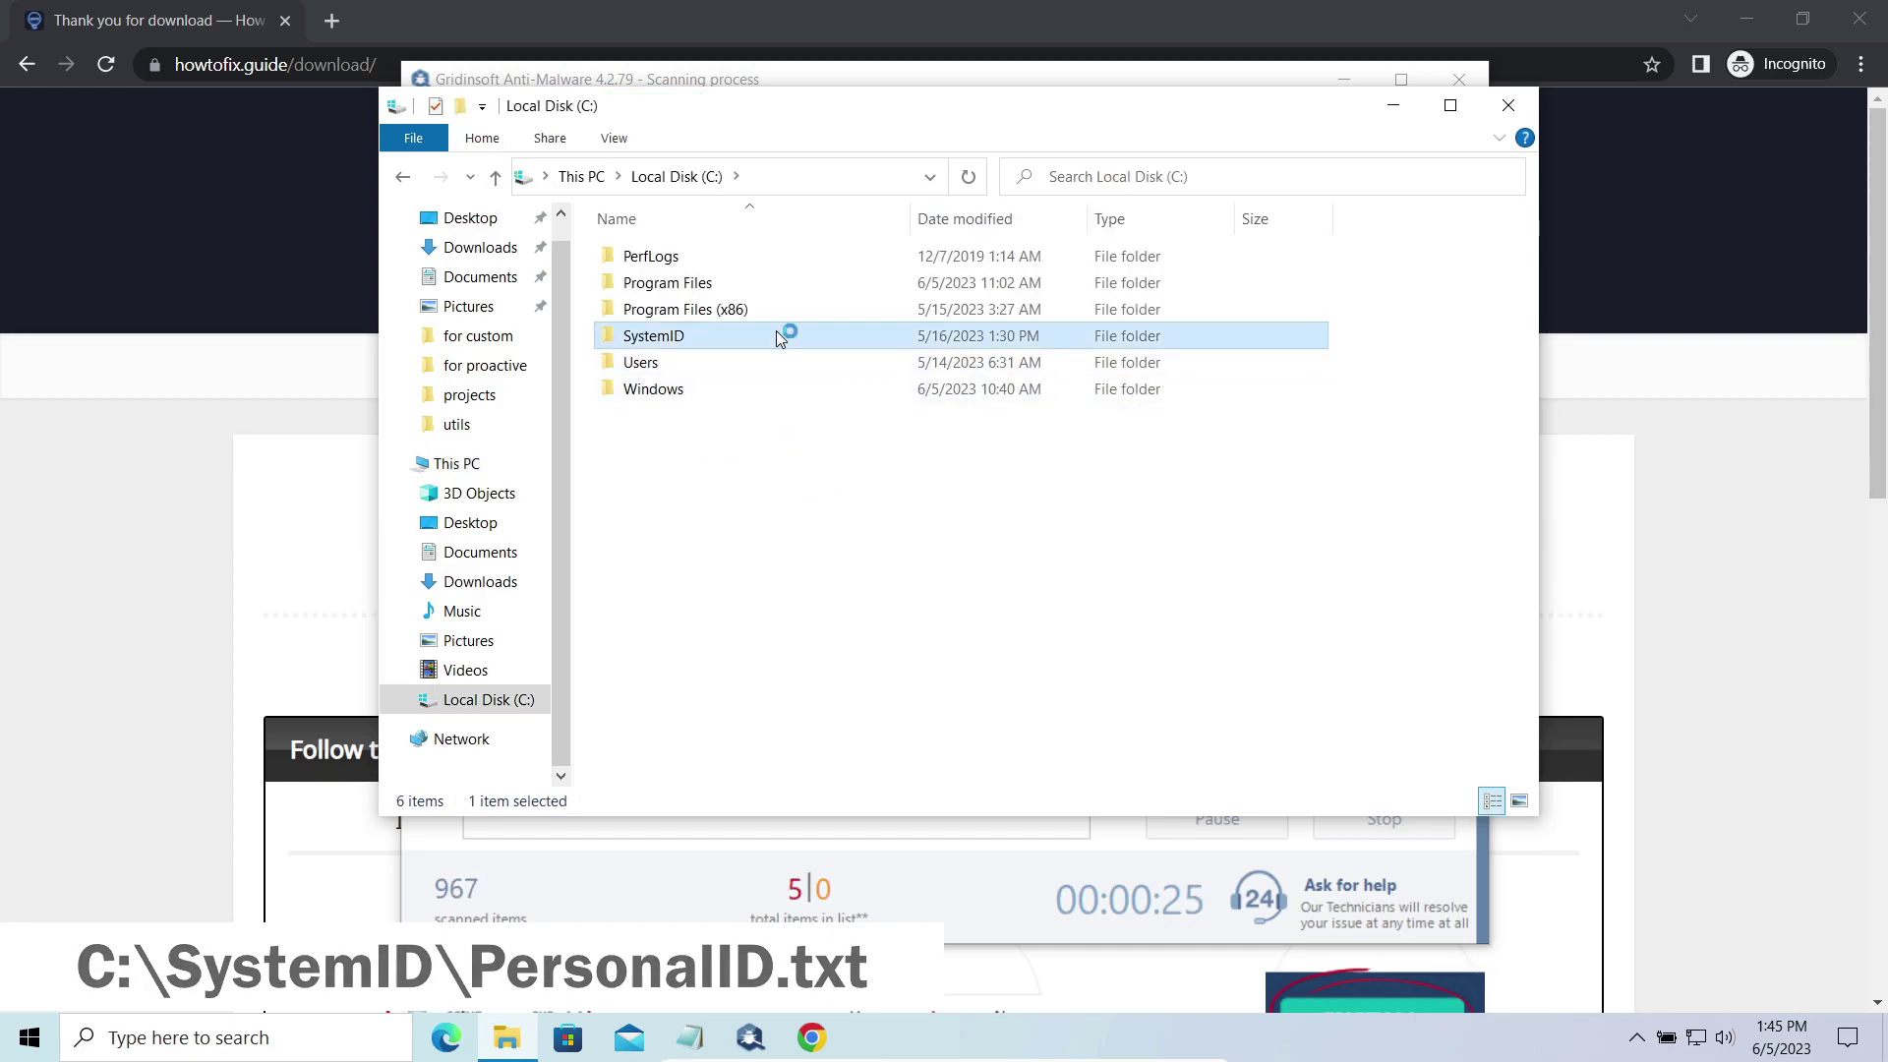
double_click(777, 335)
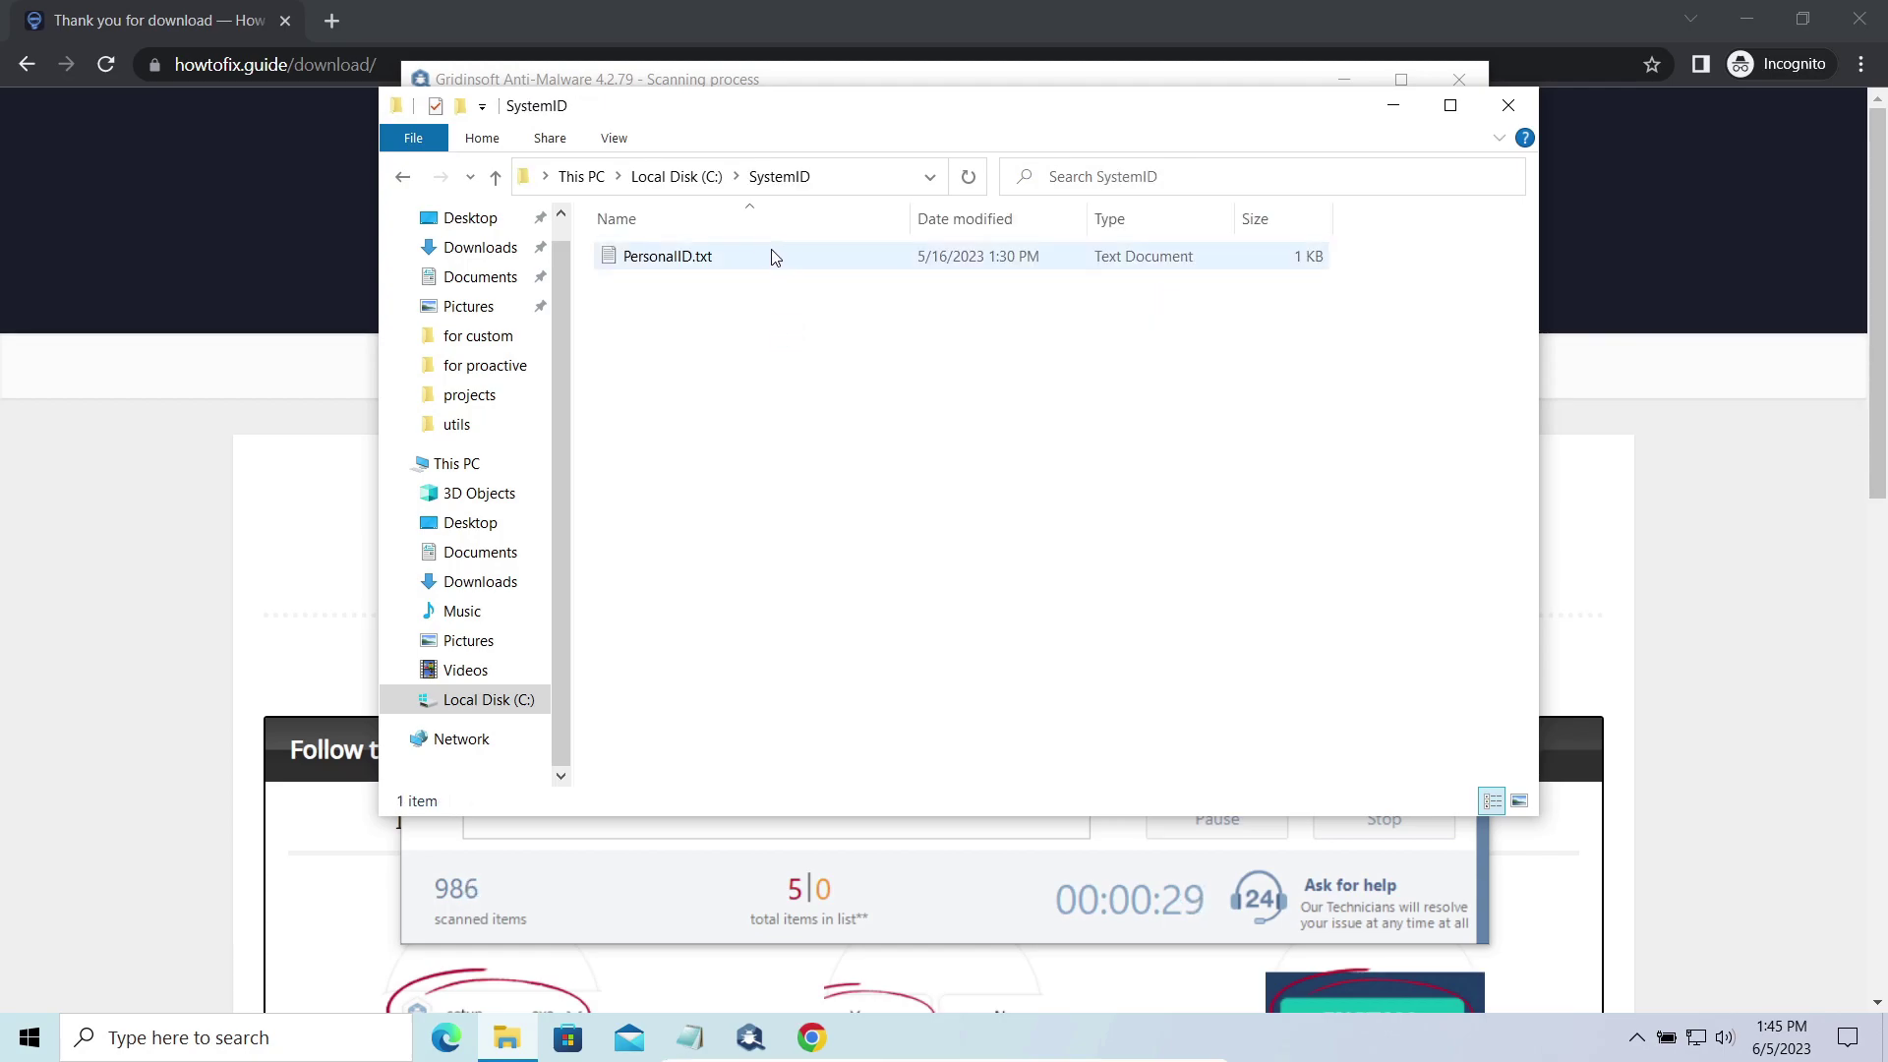
double_click(758, 258)
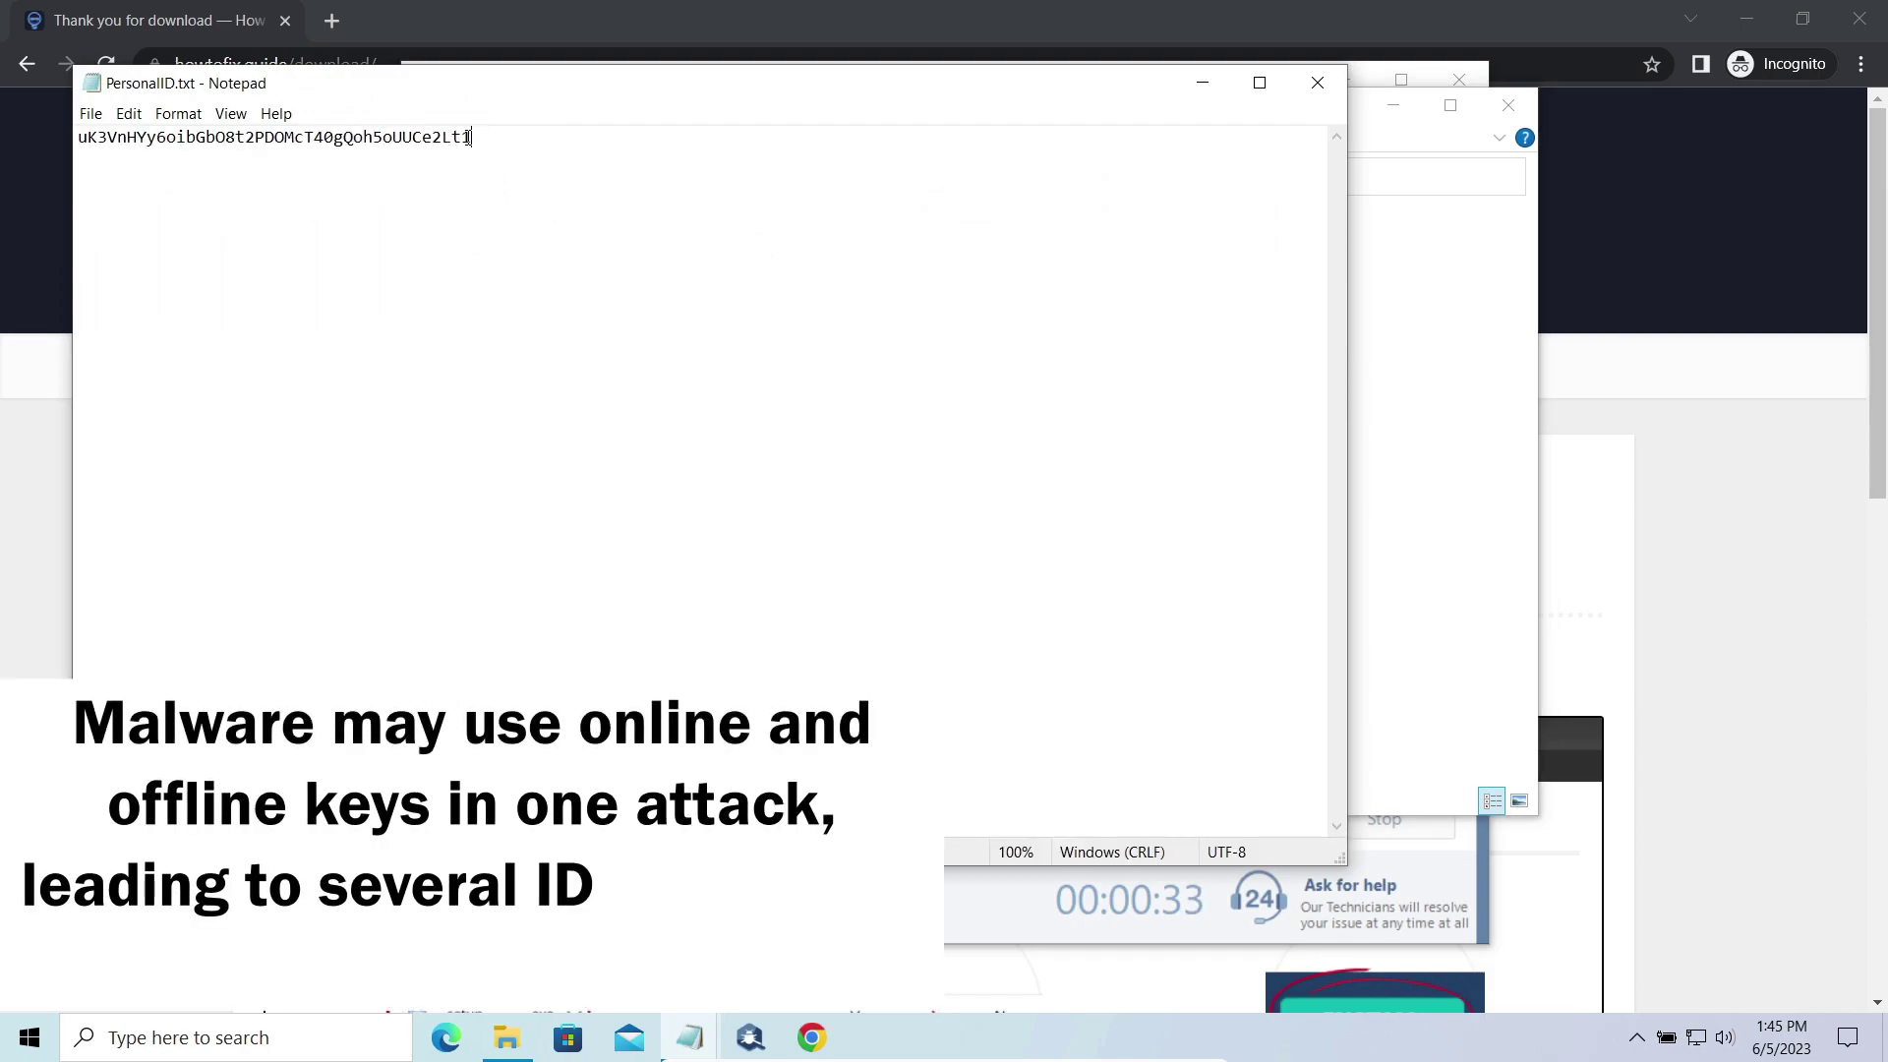
drag(452, 136, 478, 136)
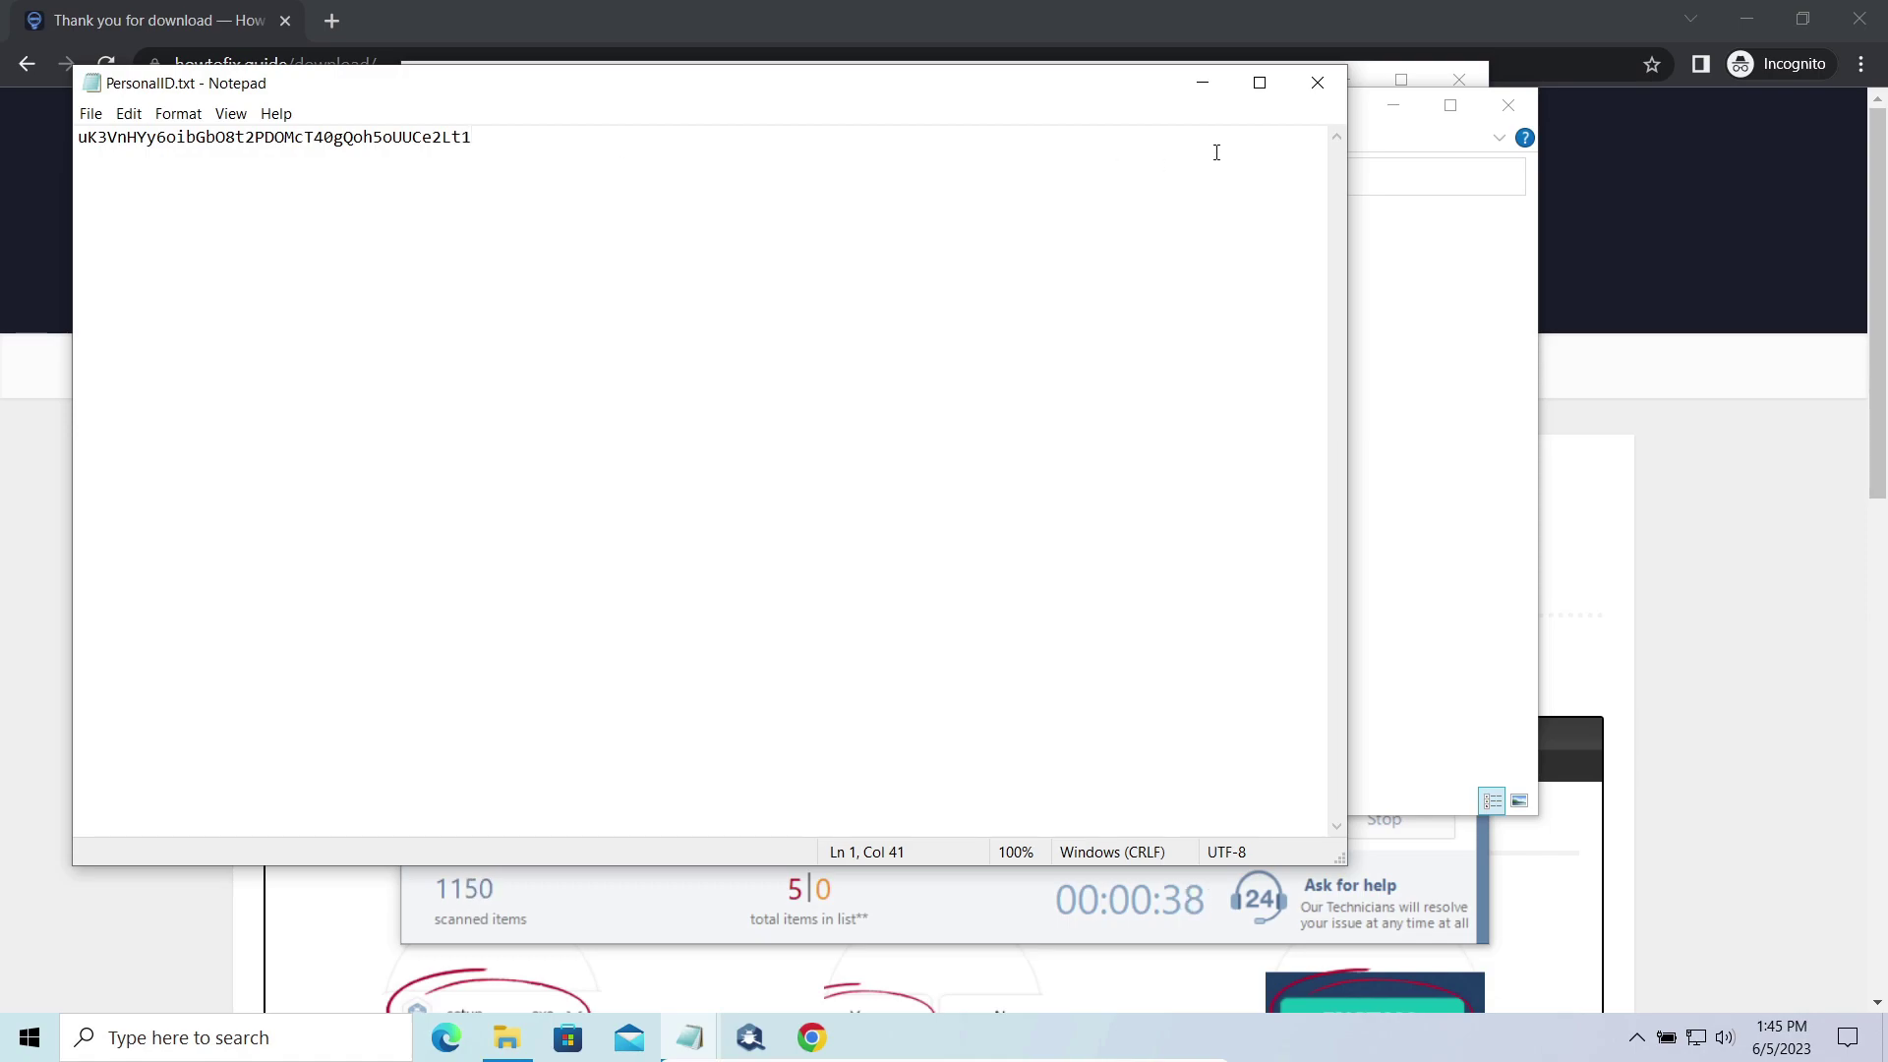
Close PersonalID.txt in Notepad and the SystemID folder window.
click(1314, 83)
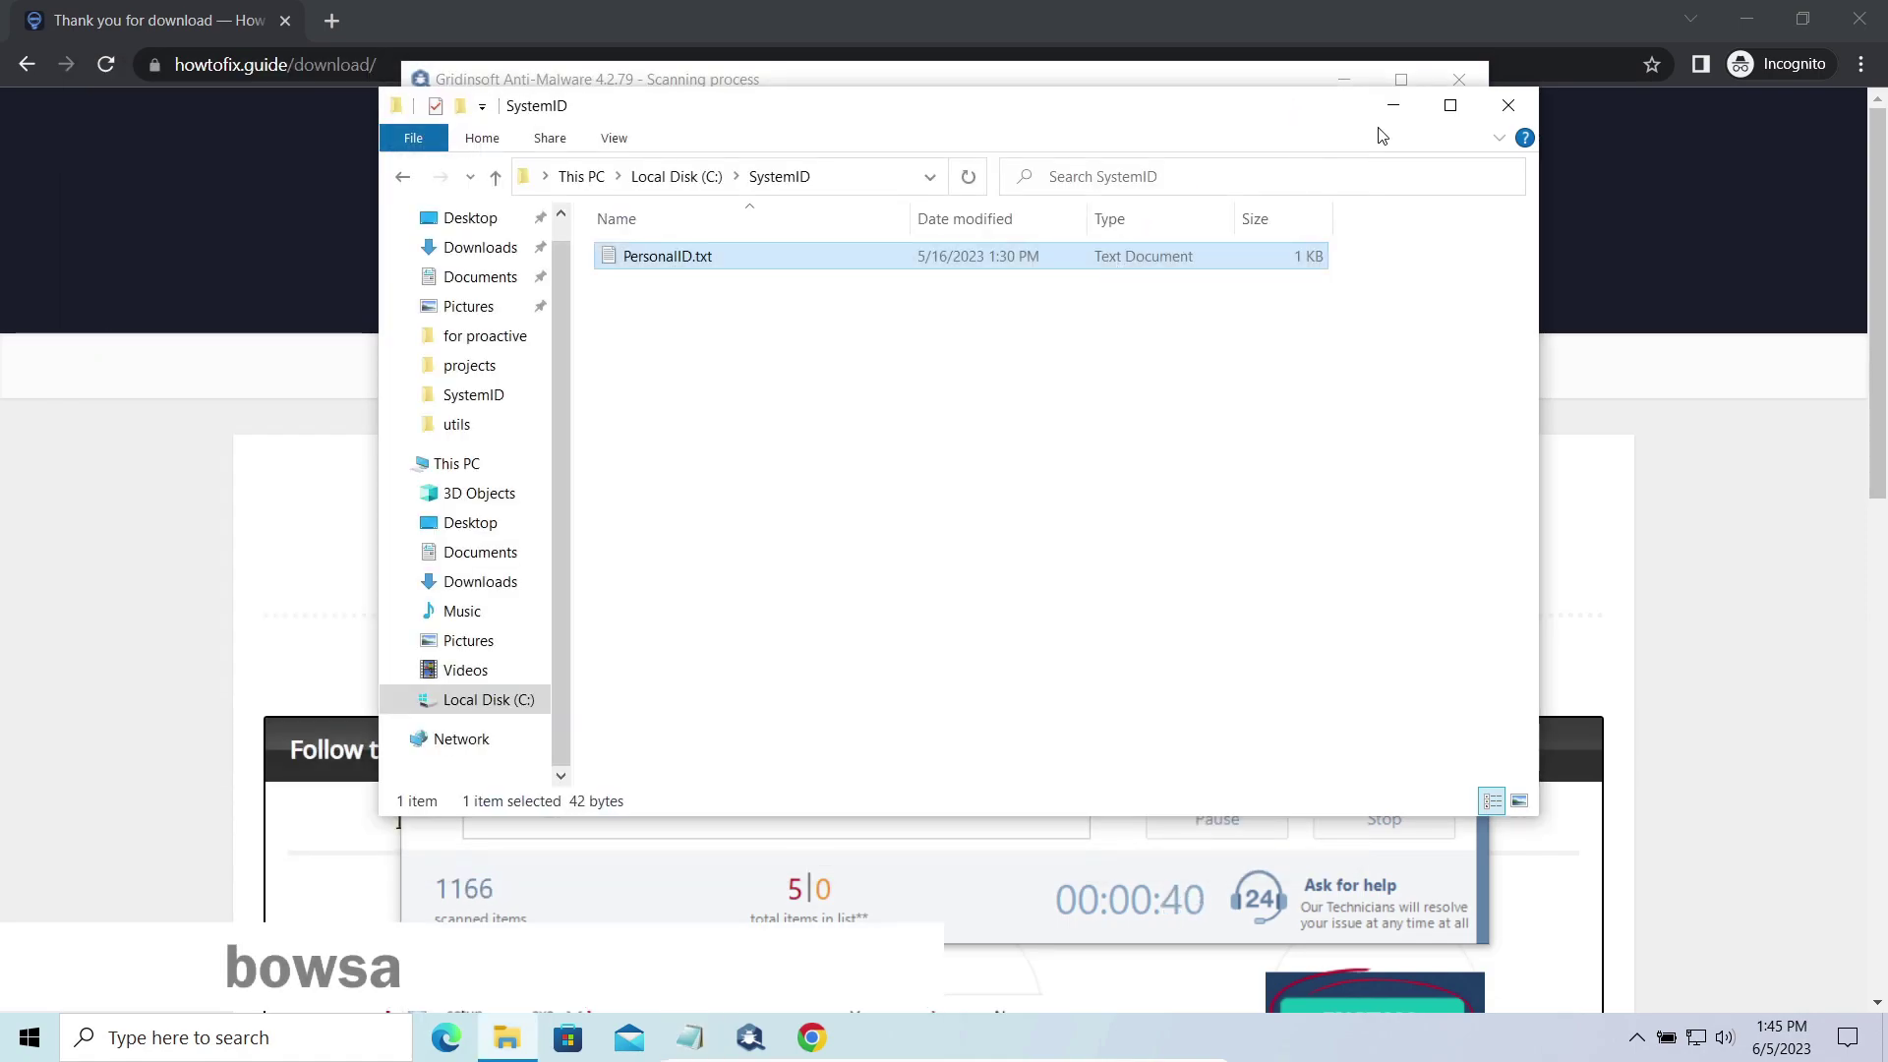
click(1510, 105)
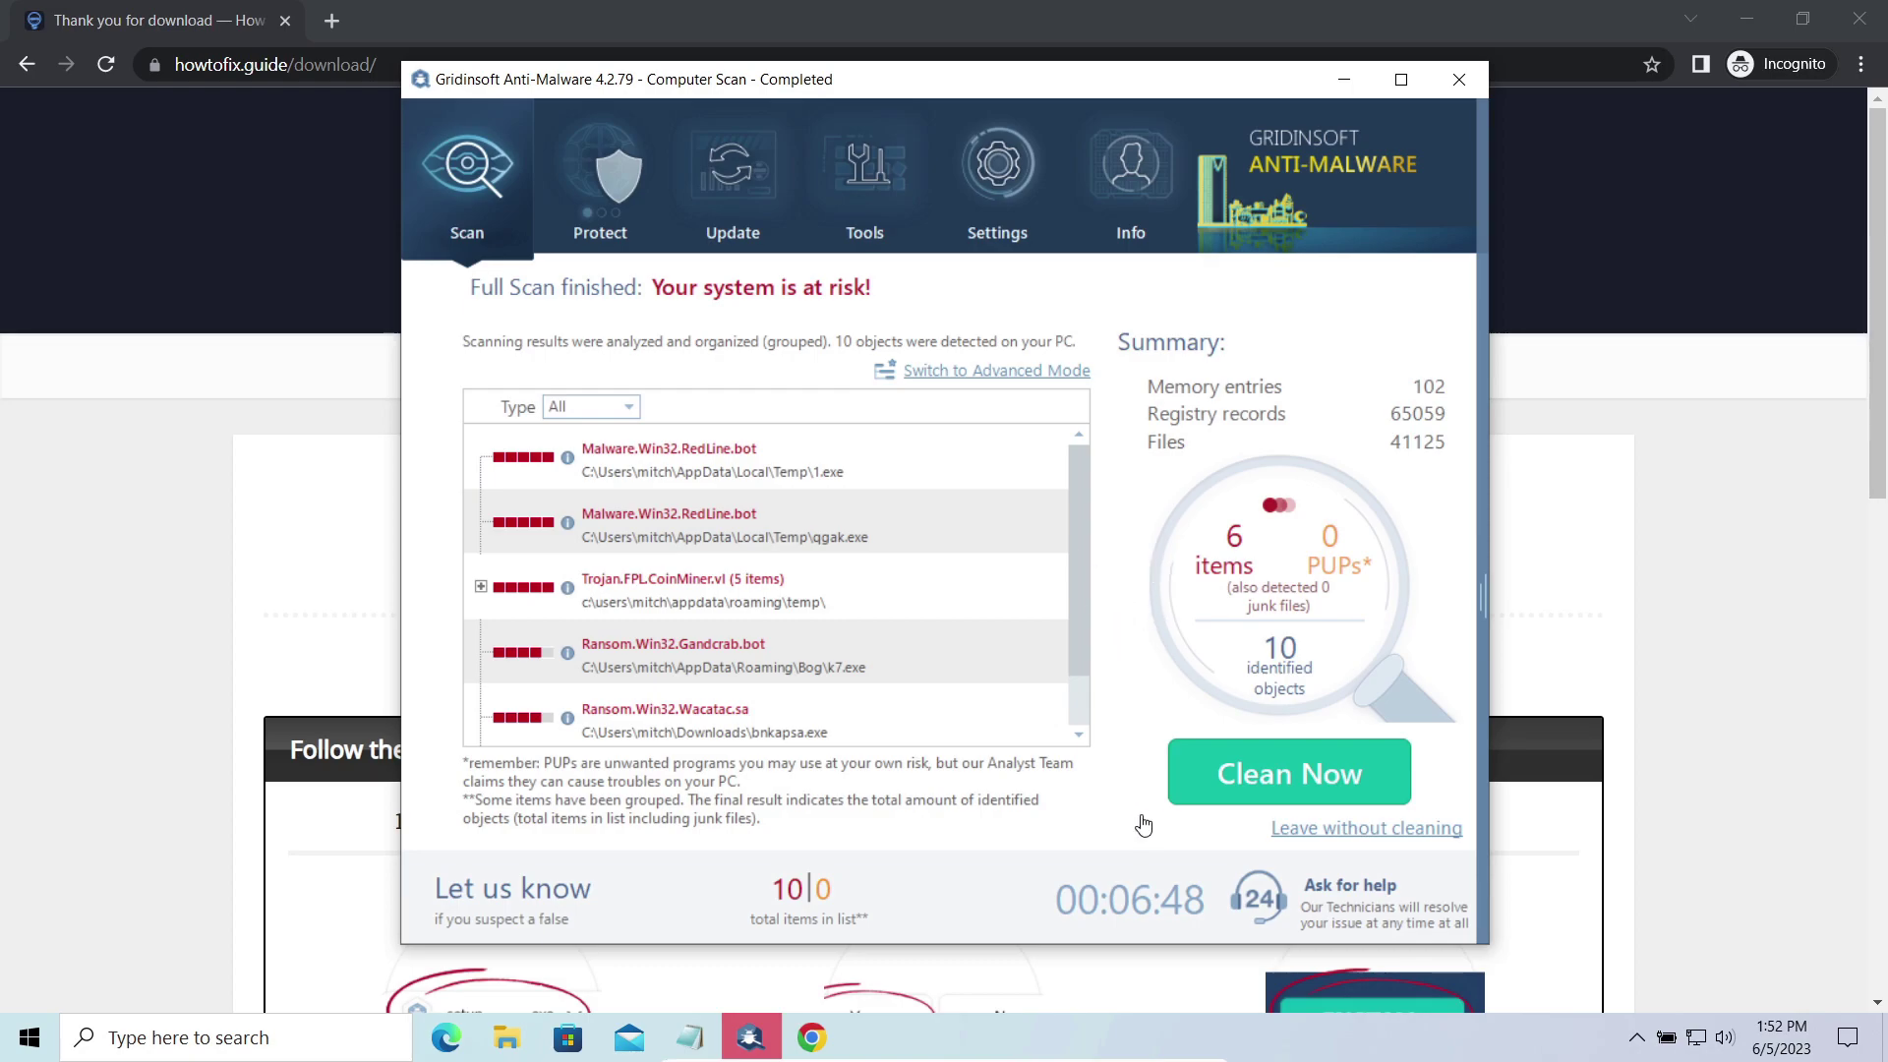
Clean all 10 detected threats and dismiss the removal summary dialogs.
click(1229, 773)
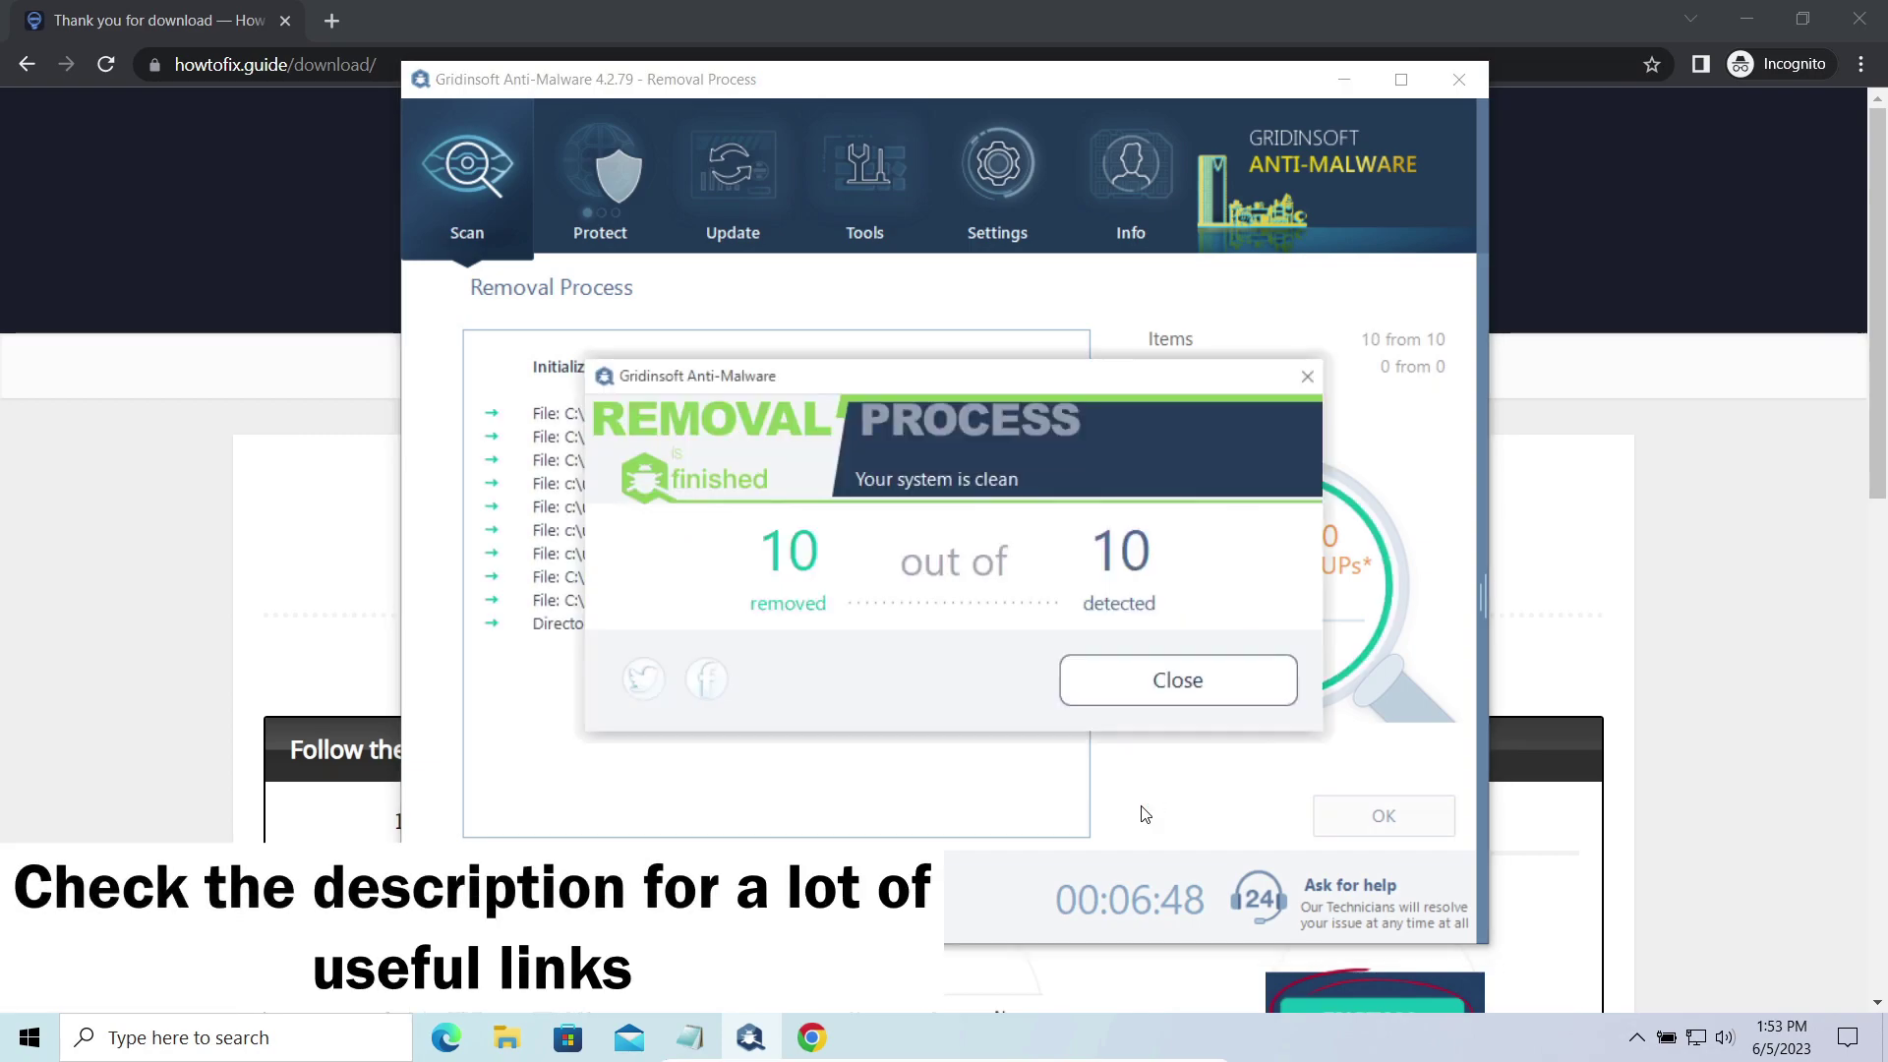
click(1197, 683)
click(1333, 807)
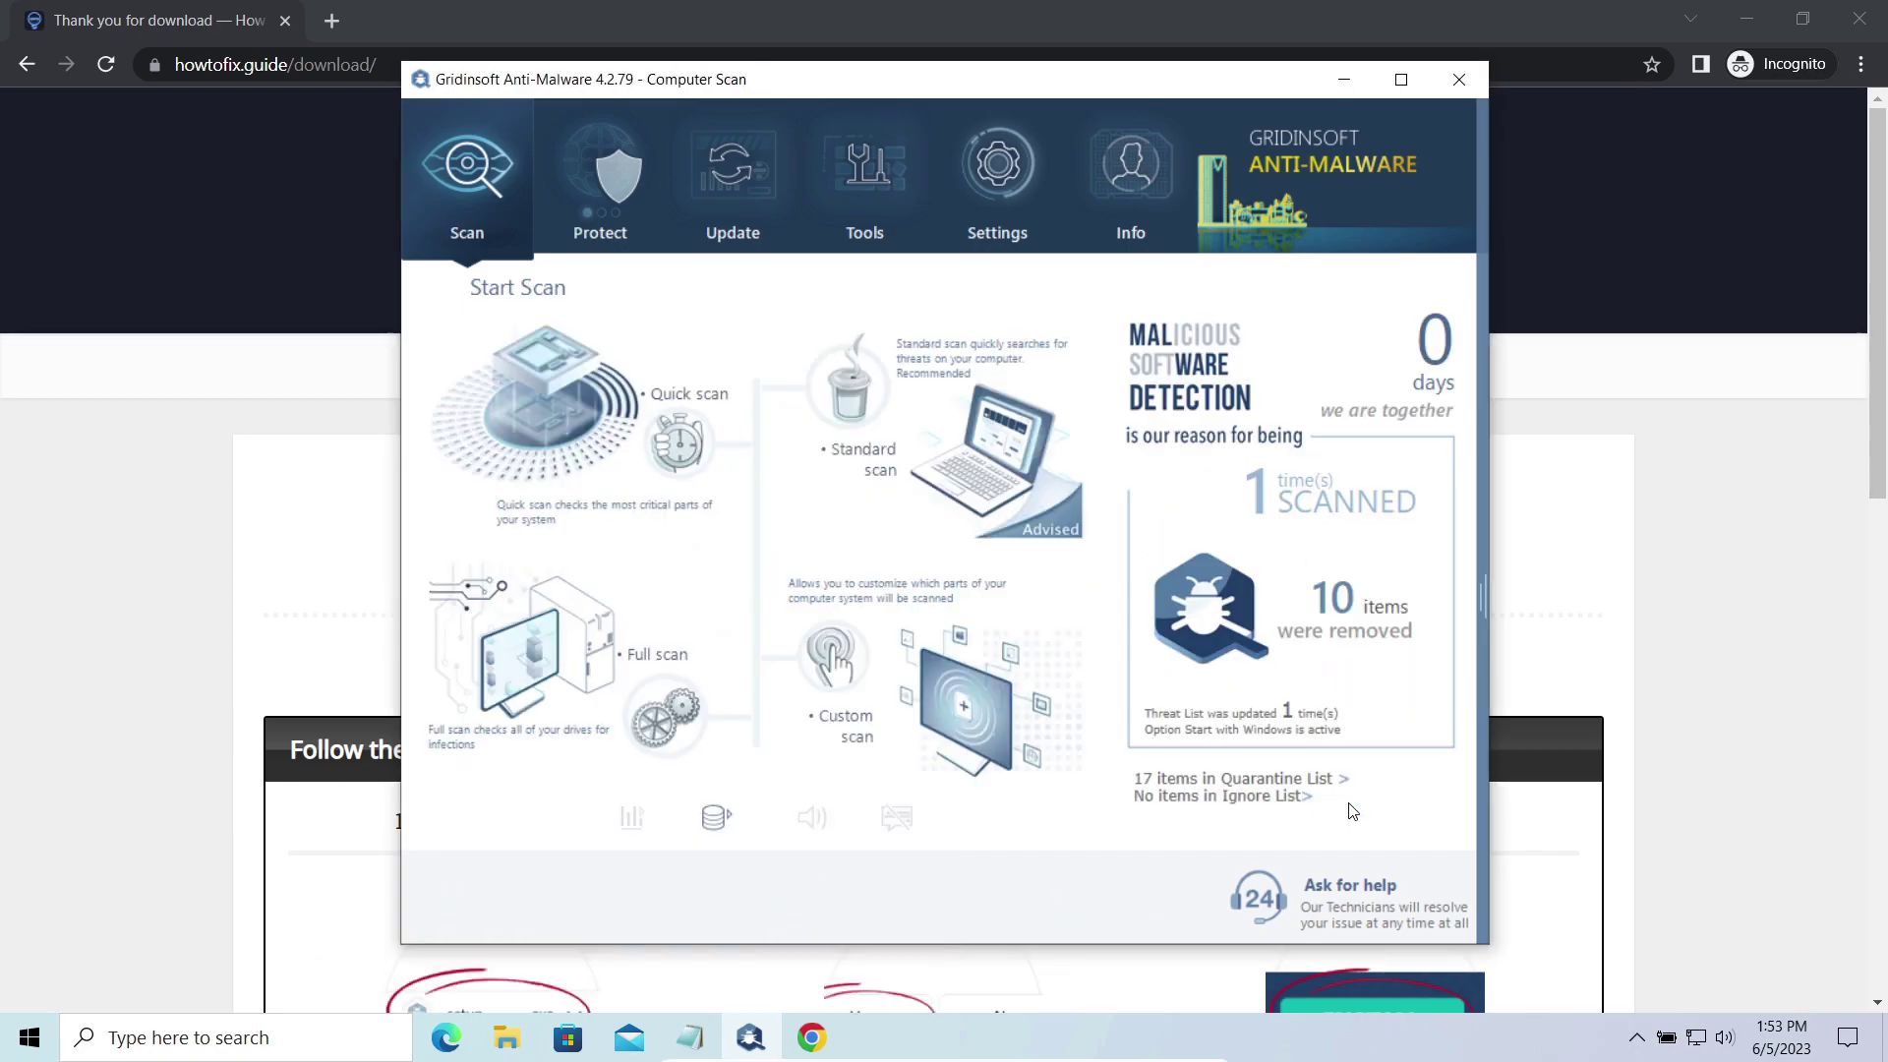